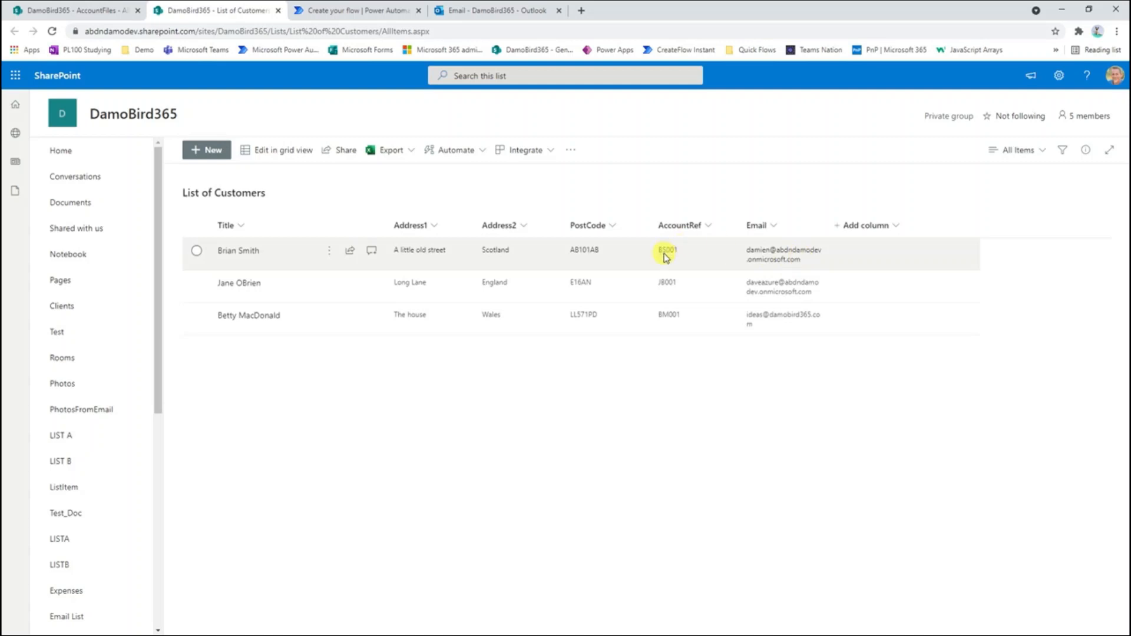
- Review the files and their name prefixes in the AccountFiles folder of the SharePoint document library
left_click(118, 11)
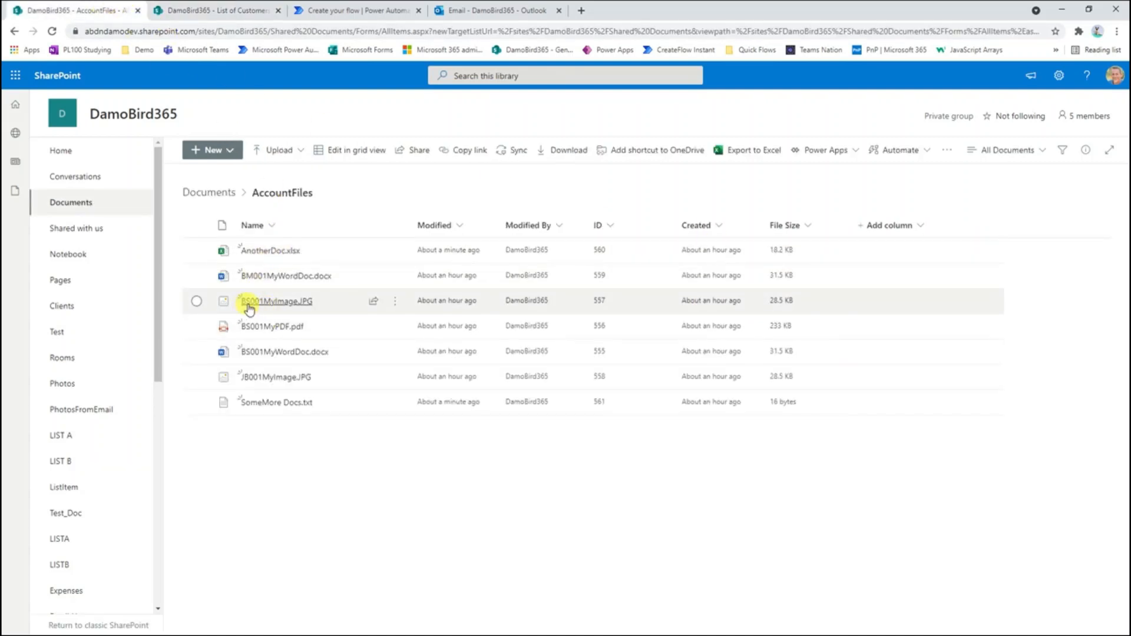
mouse_move(257, 359)
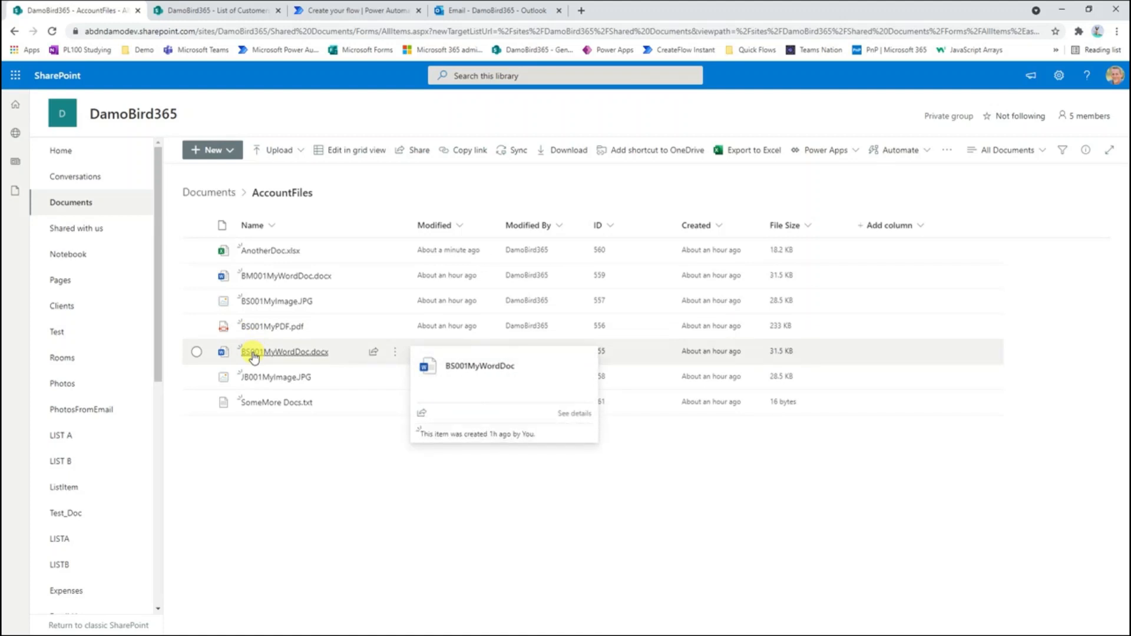
- Switch to the Power Automate flow and add the SharePoint "Get files (properties only)" action after the manual trigger
left_click(343, 12)
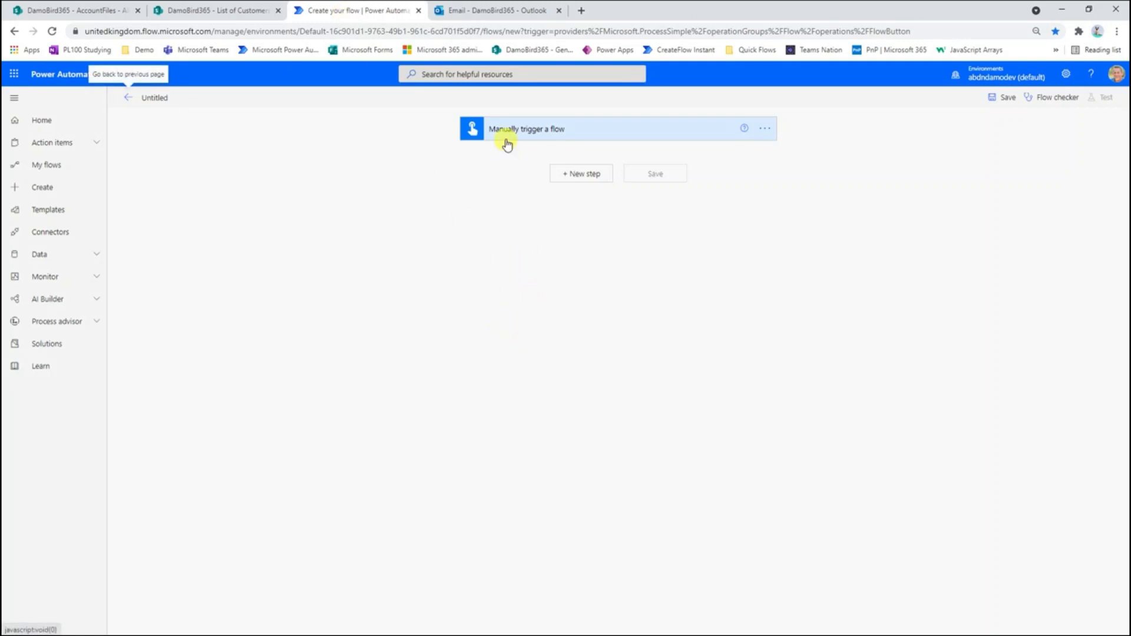
left_click(576, 174)
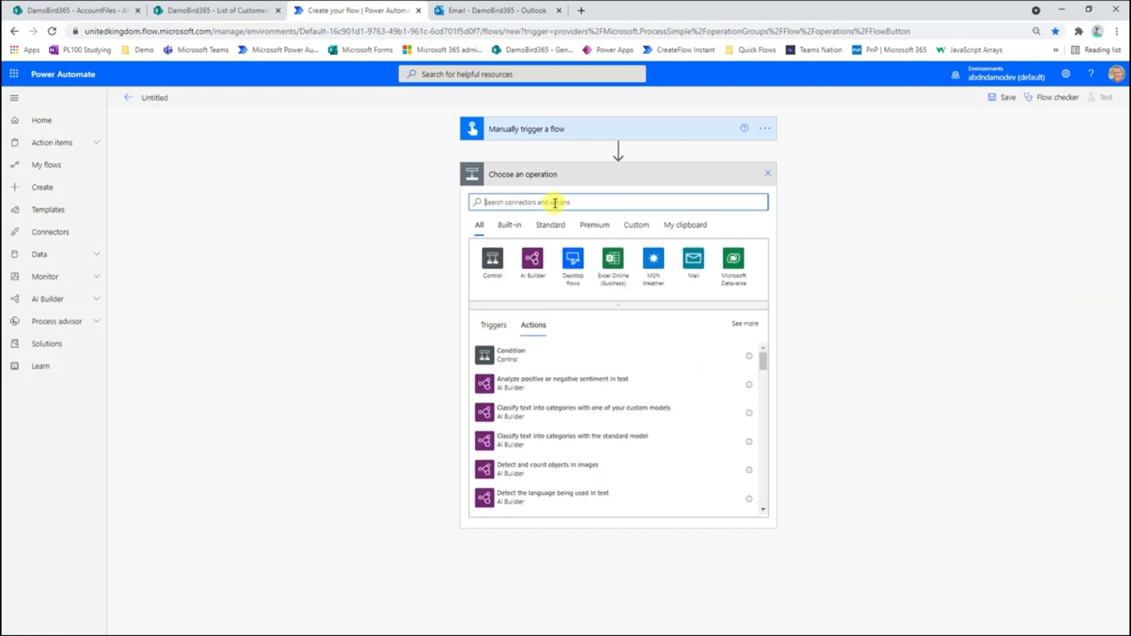
type("get files")
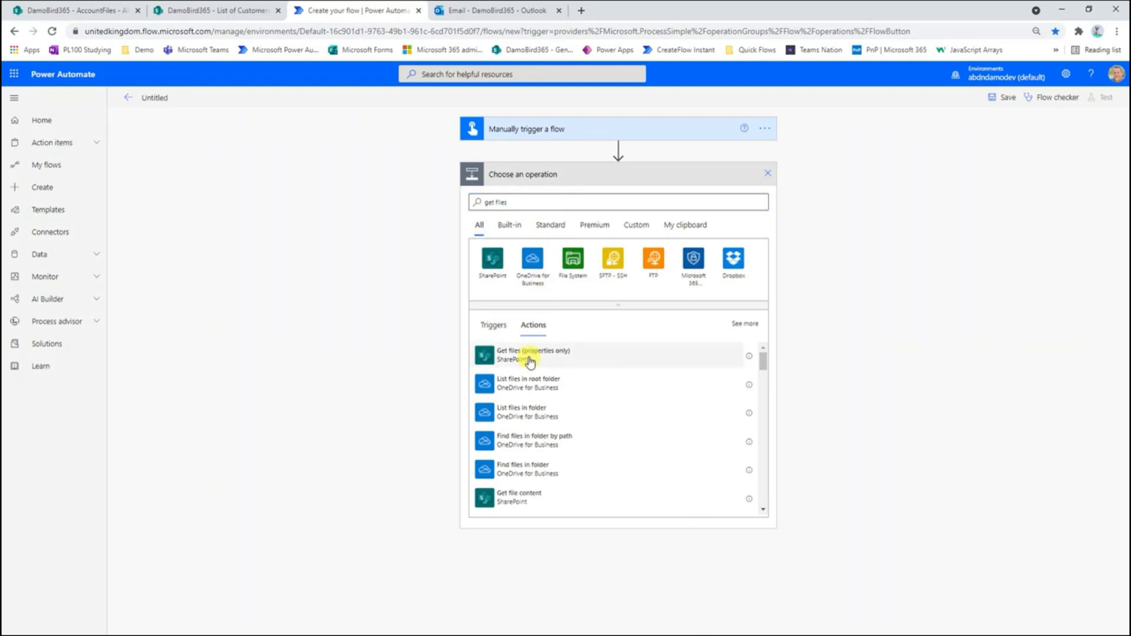
left_click(531, 361)
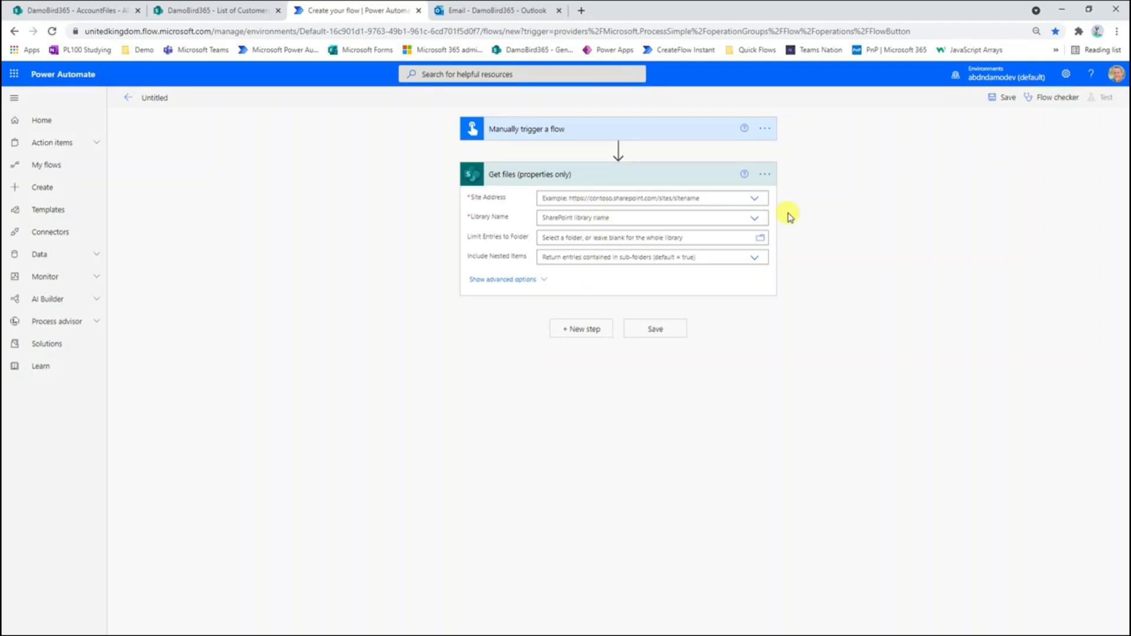
- Set the site address of "Get files (properties only)" to DamoBird365 and its library name to Documents
left_click(755, 201)
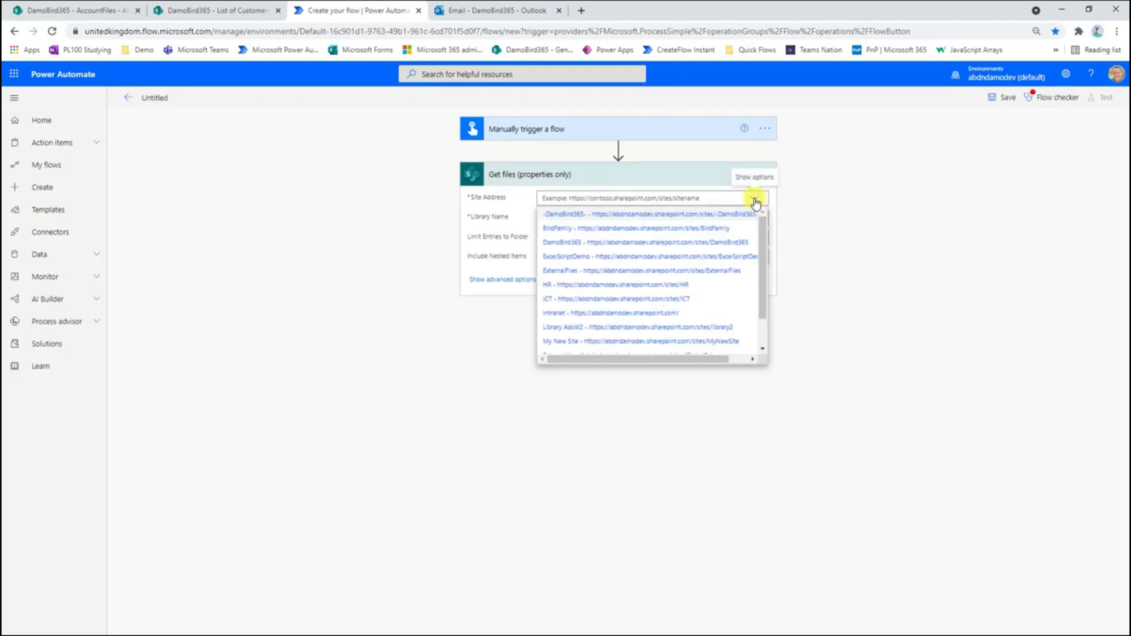
left_click(574, 245)
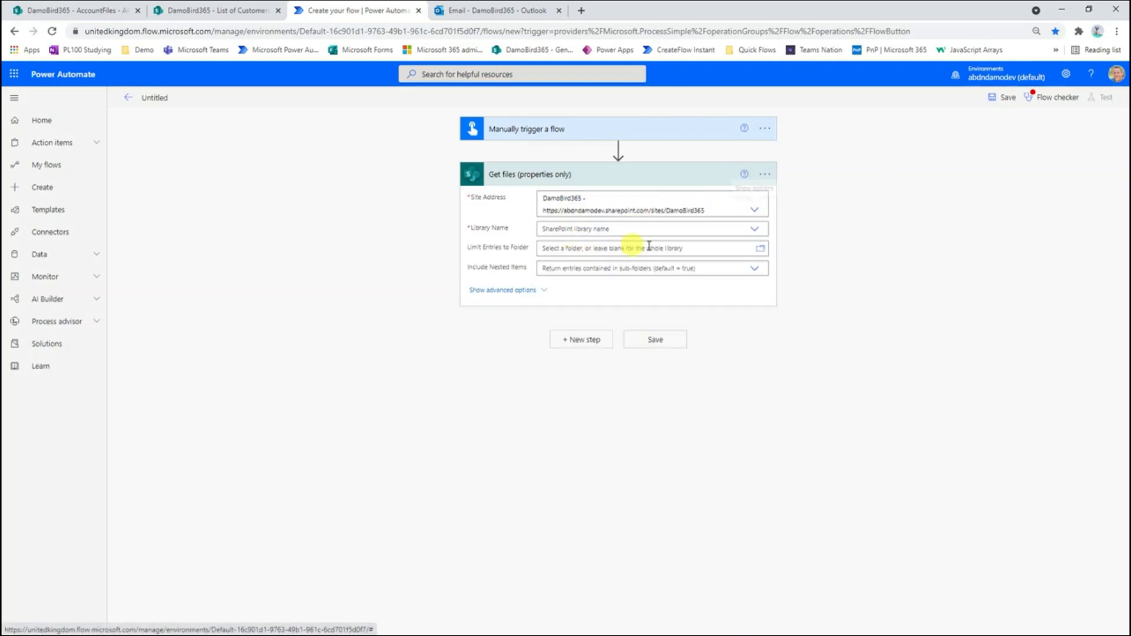
left_click(753, 232)
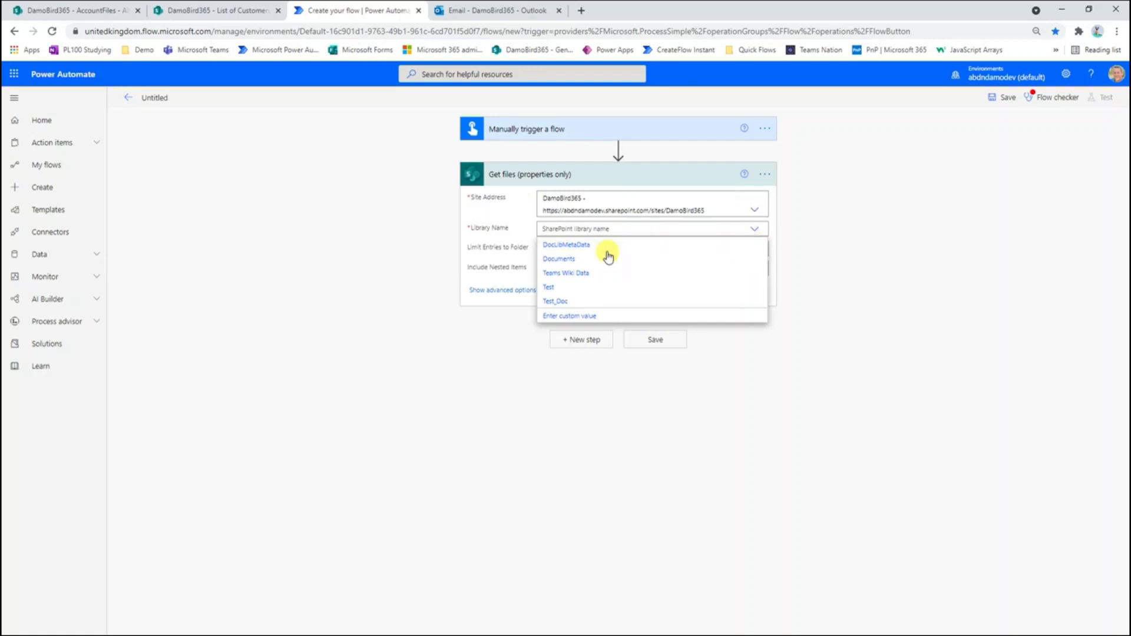
left_click(559, 260)
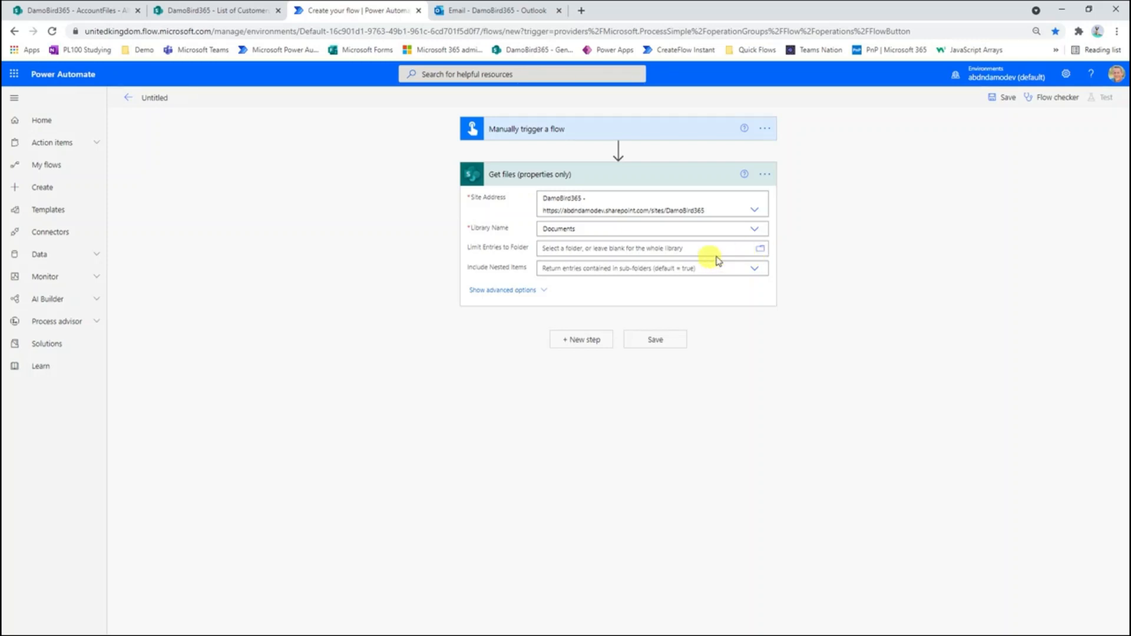
- Limit the "Get files (properties only)" entries to the folder /Shared Documents/AccountFiles, check it against the SharePoint library, and collapse the action
left_click(759, 250)
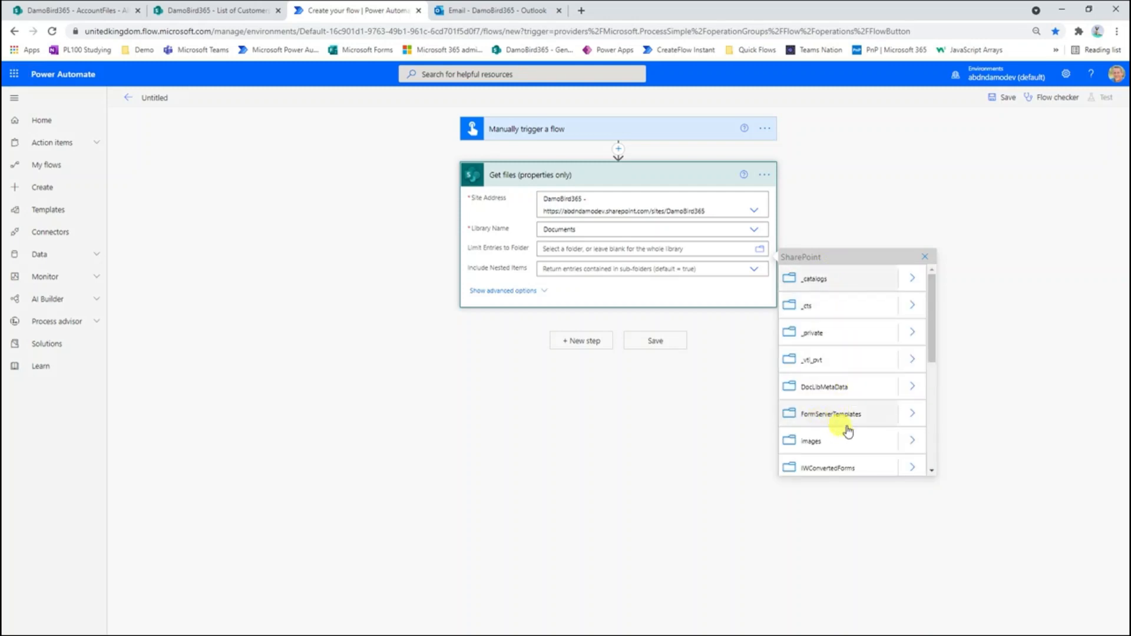
scroll(857, 428, "down", 3)
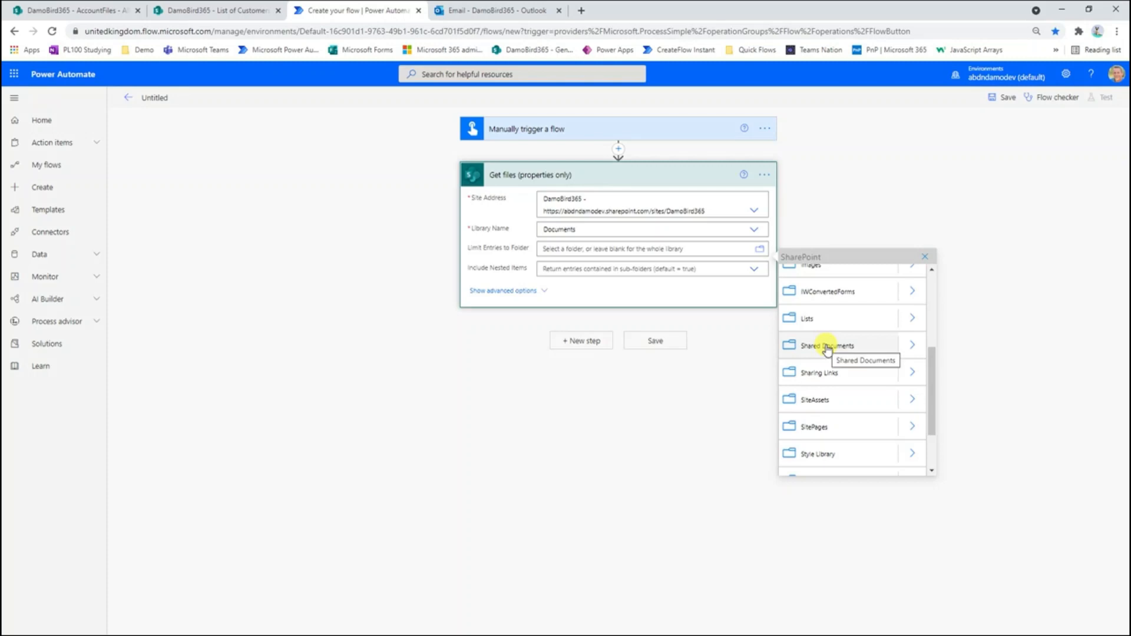
left_click(912, 347)
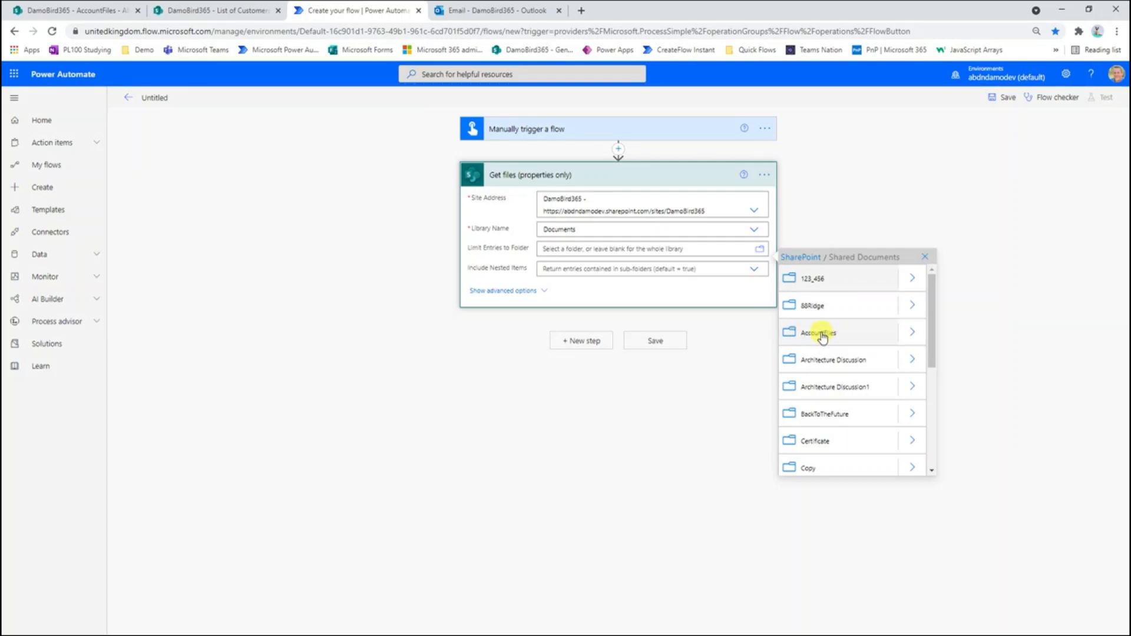
left_click(821, 332)
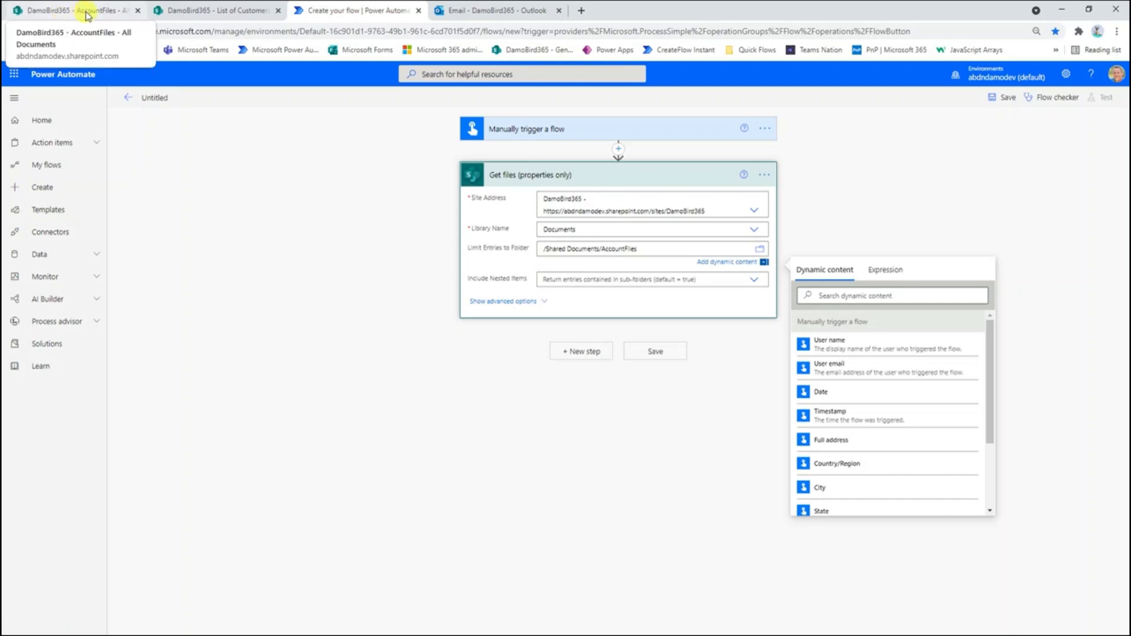
left_click(63, 13)
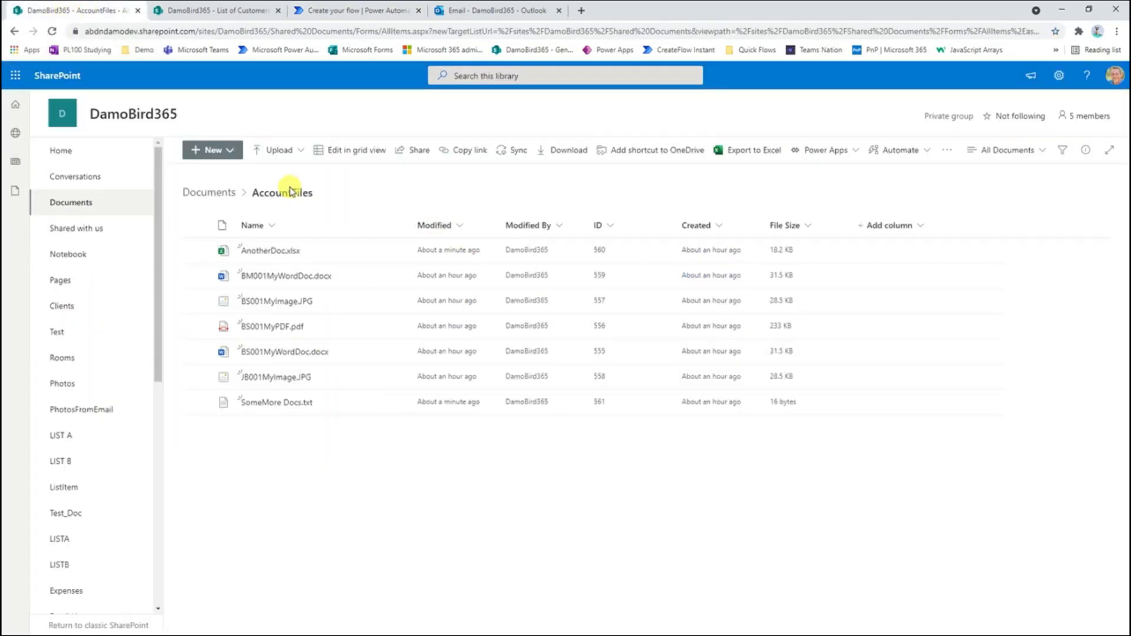
left_click(366, 18)
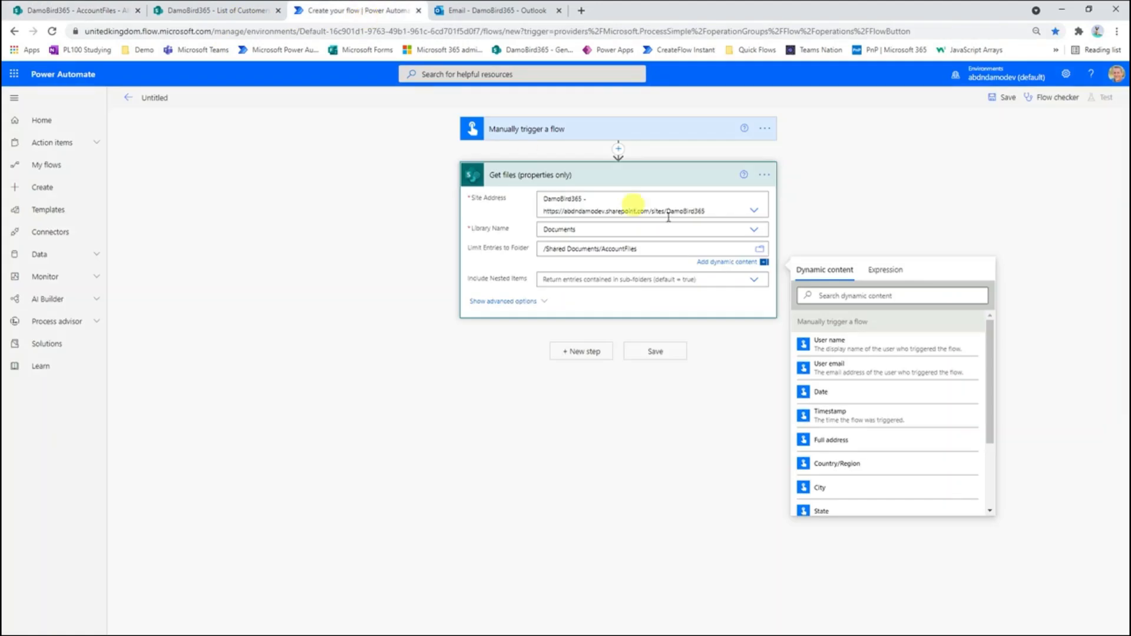
left_click(627, 177)
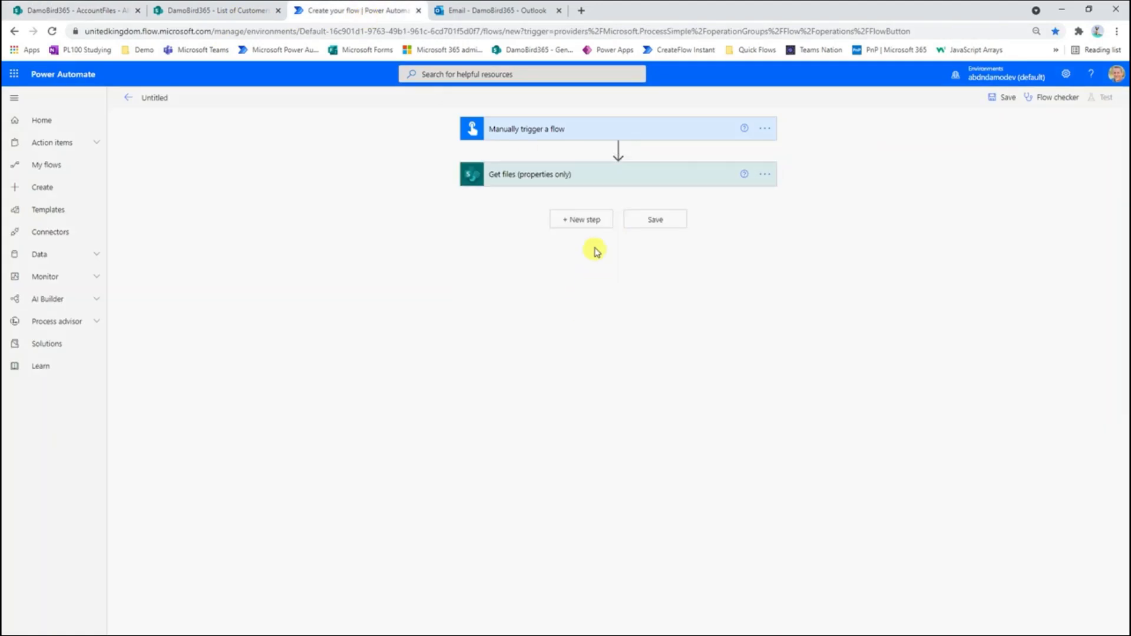
- Add the SharePoint "Get file content" action after "Get files (properties only)"
left_click(581, 219)
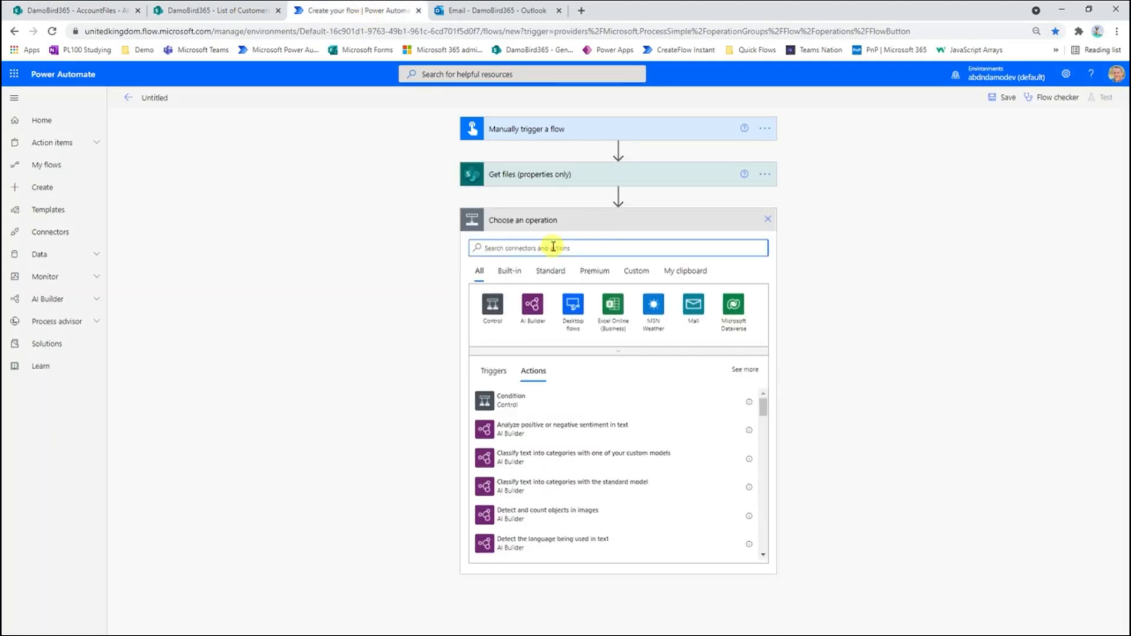
type("get file content")
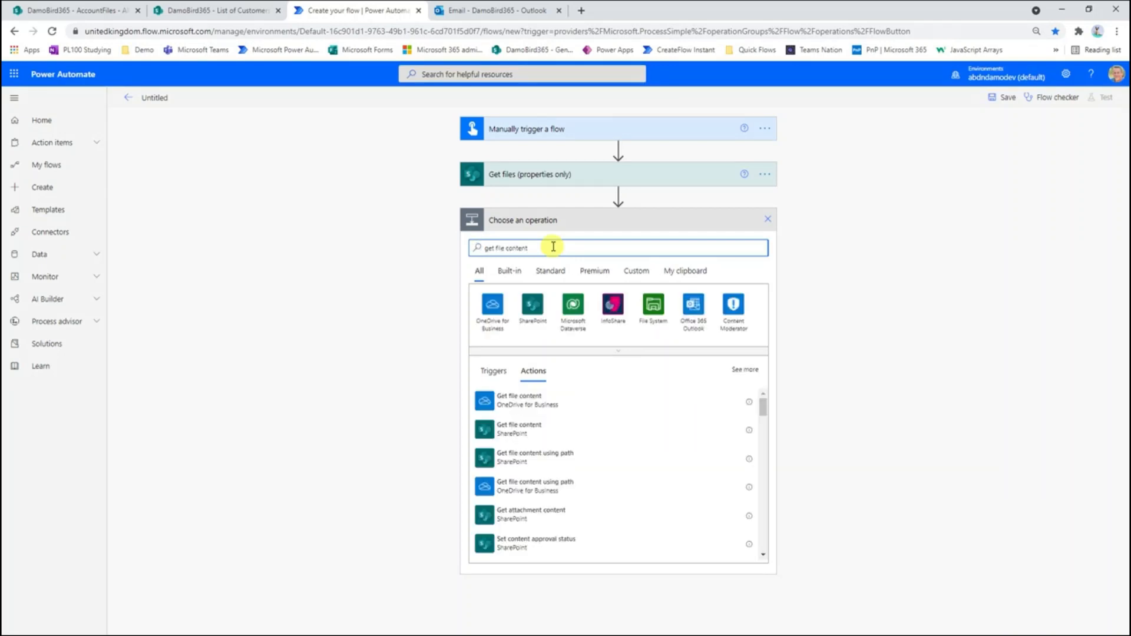
left_click(530, 431)
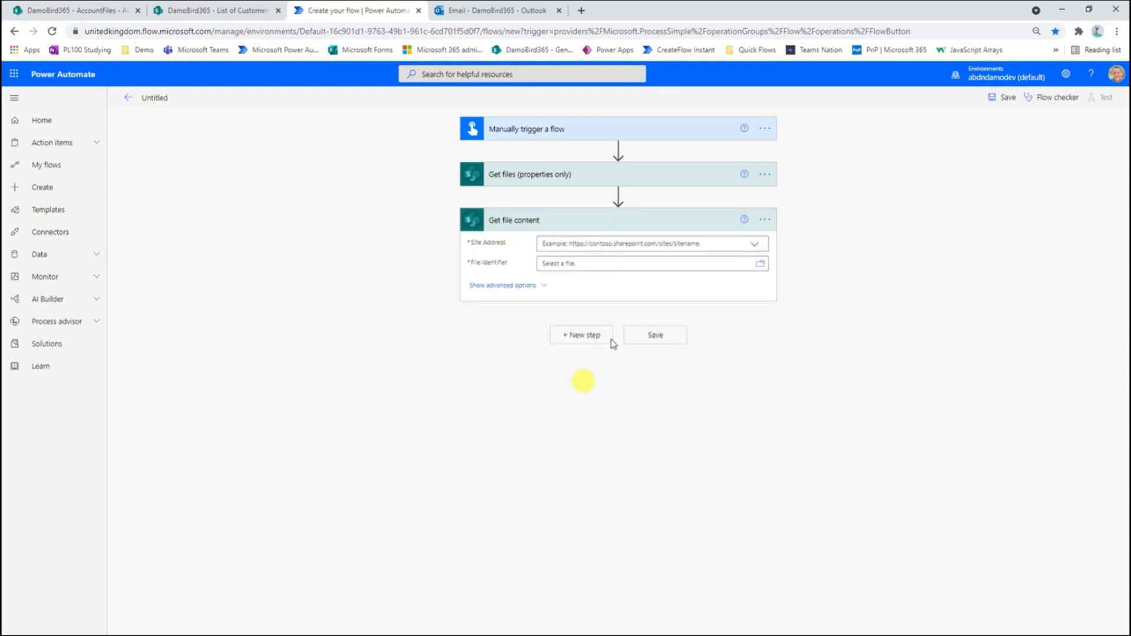
- Set the "Get file content" site address to DamoBird365 and its file identifier to the Identifier dynamic value from "Get files (properties only)"
left_click(755, 245)
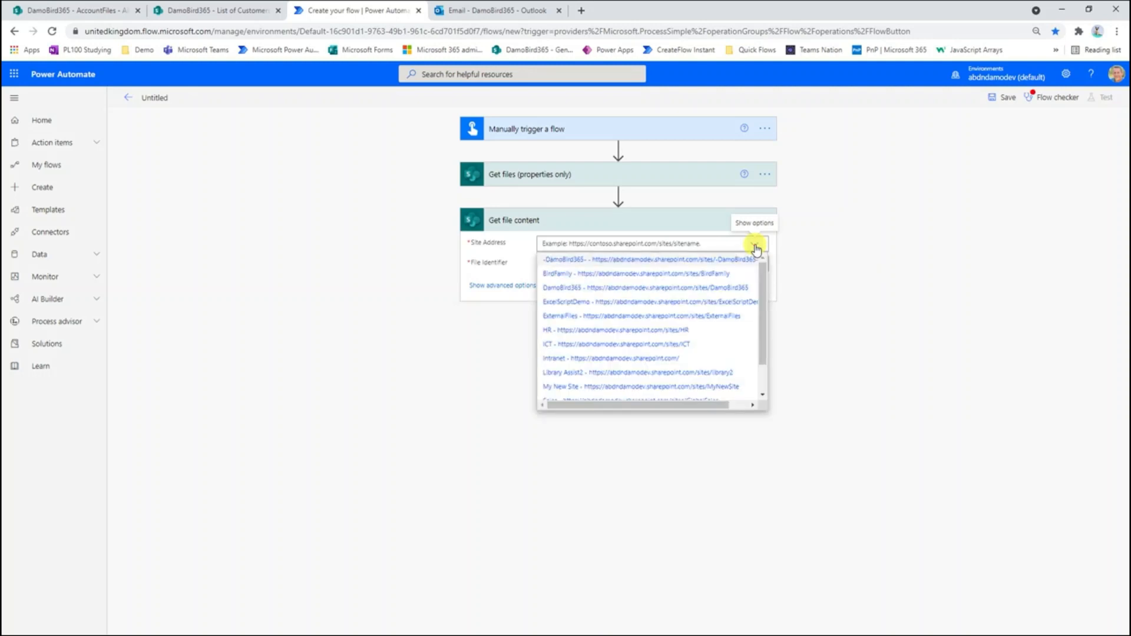
left_click(583, 289)
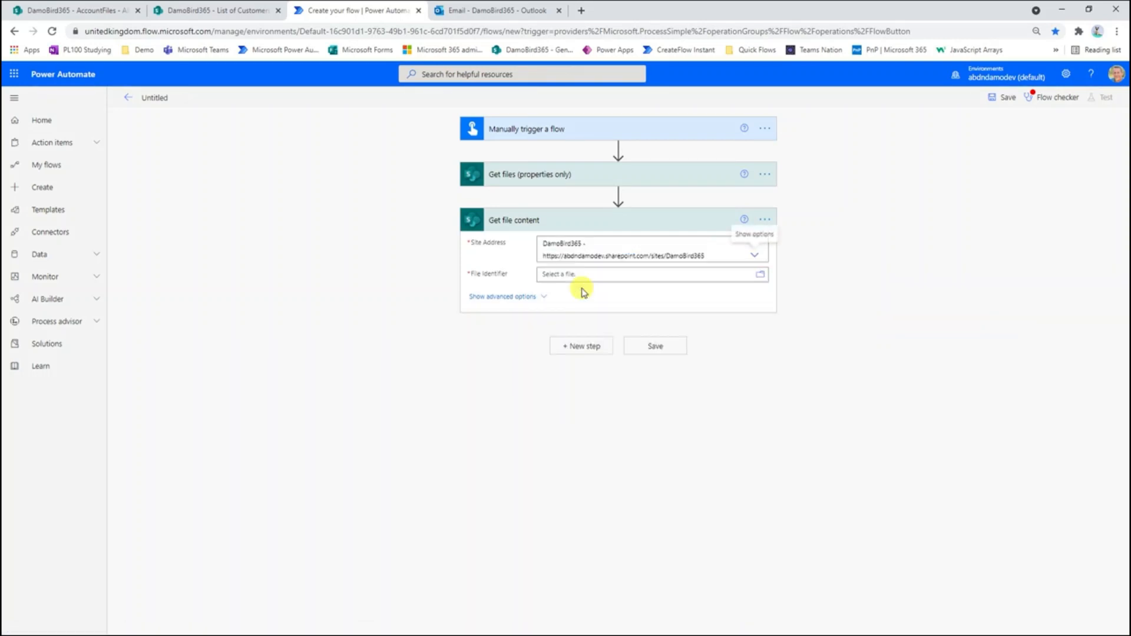
left_click(613, 279)
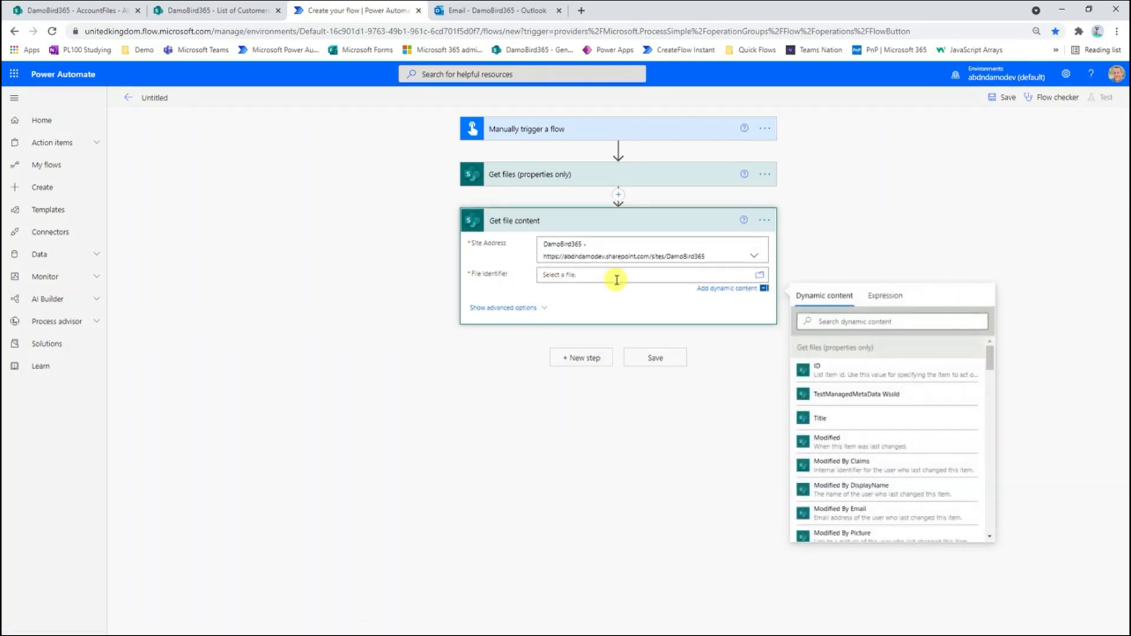
left_click(844, 324)
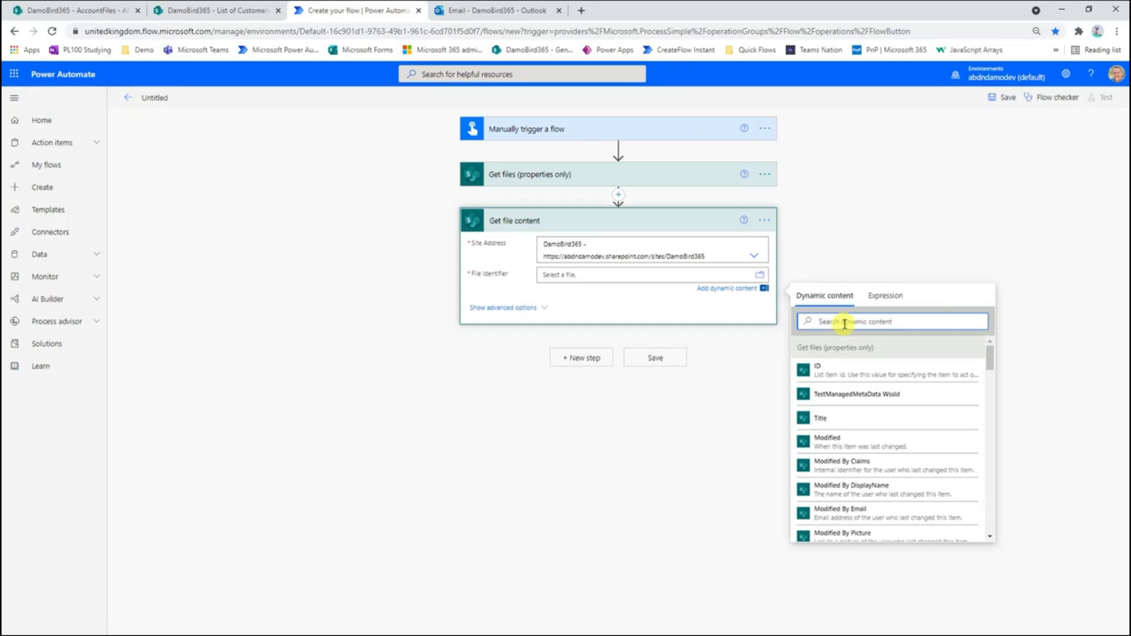
type("id")
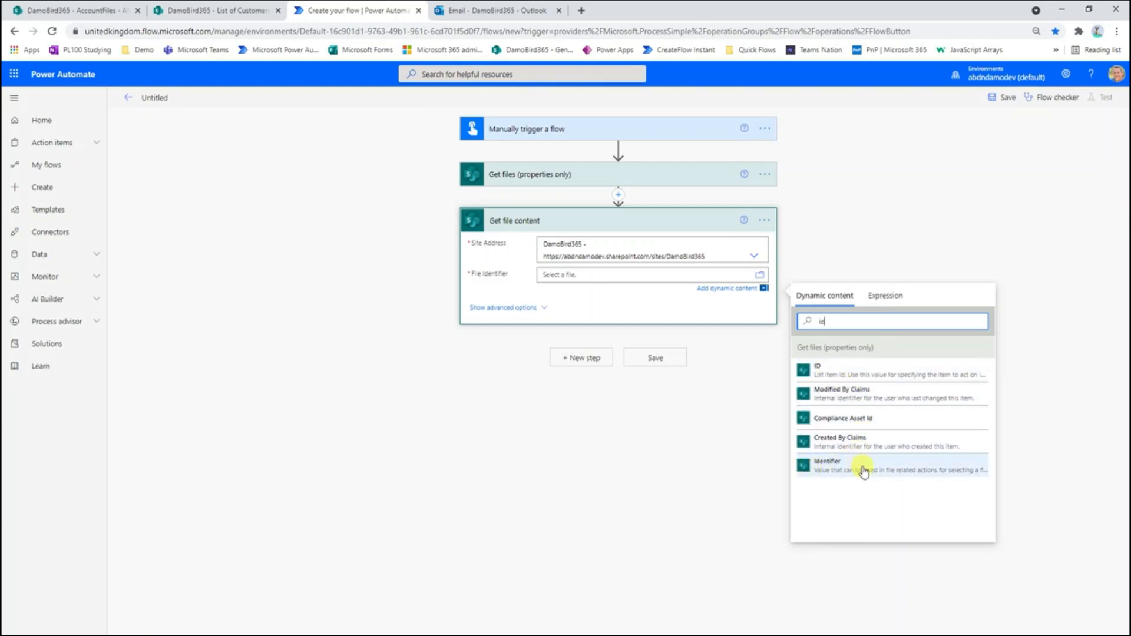
left_click(831, 464)
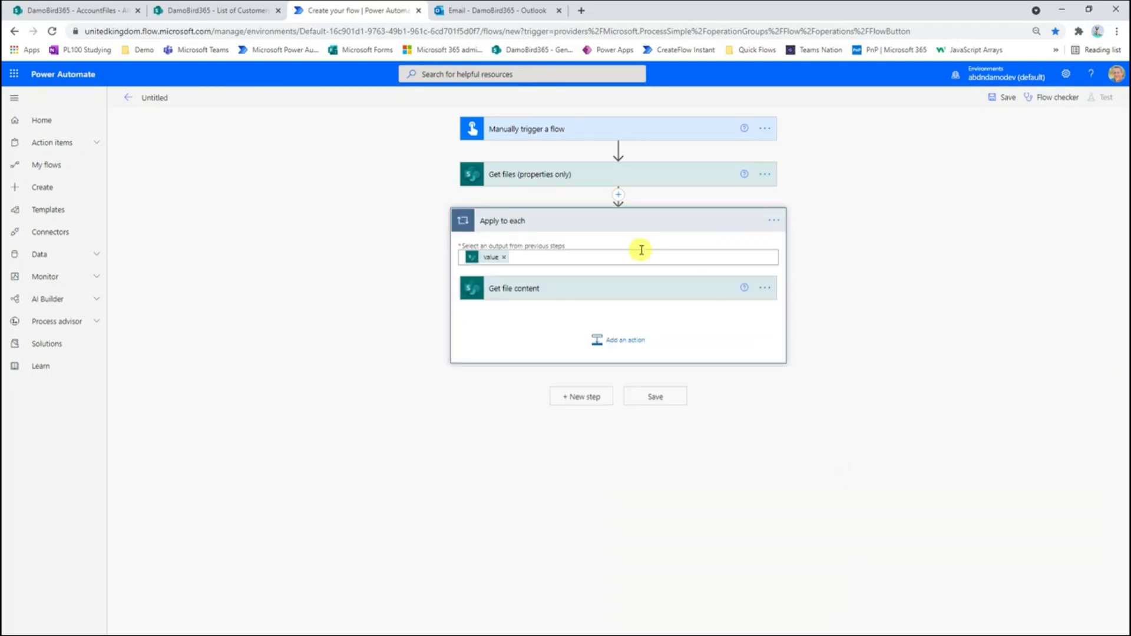
left_click(548, 301)
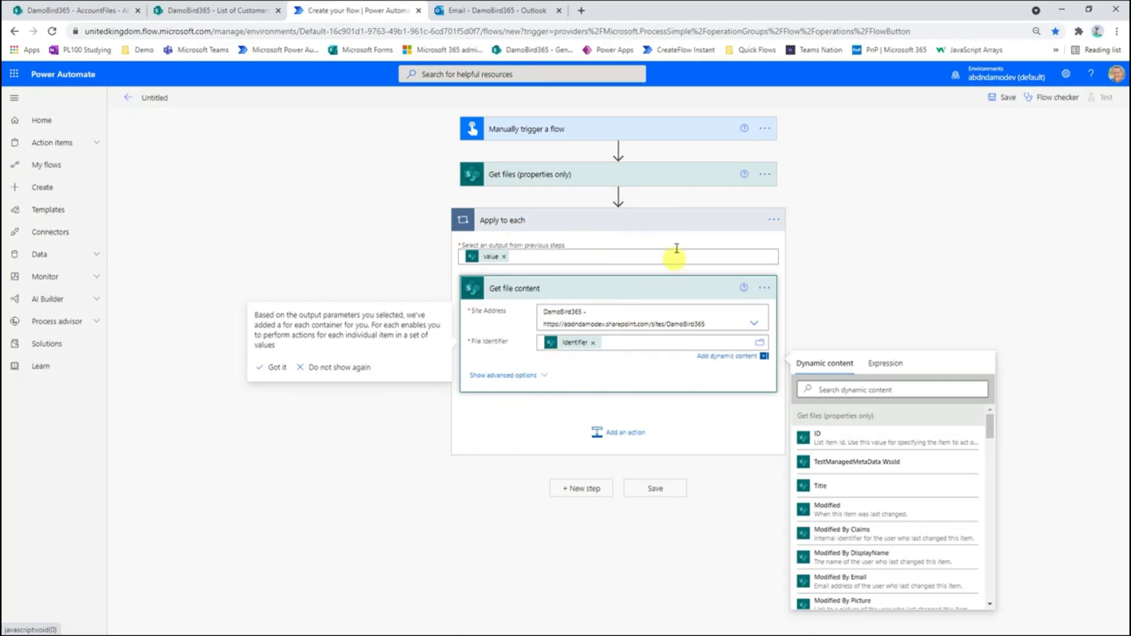
- Add the Office 365 Outlook "Send an email (V2)" action after the Apply to each loop
left_click(585, 490)
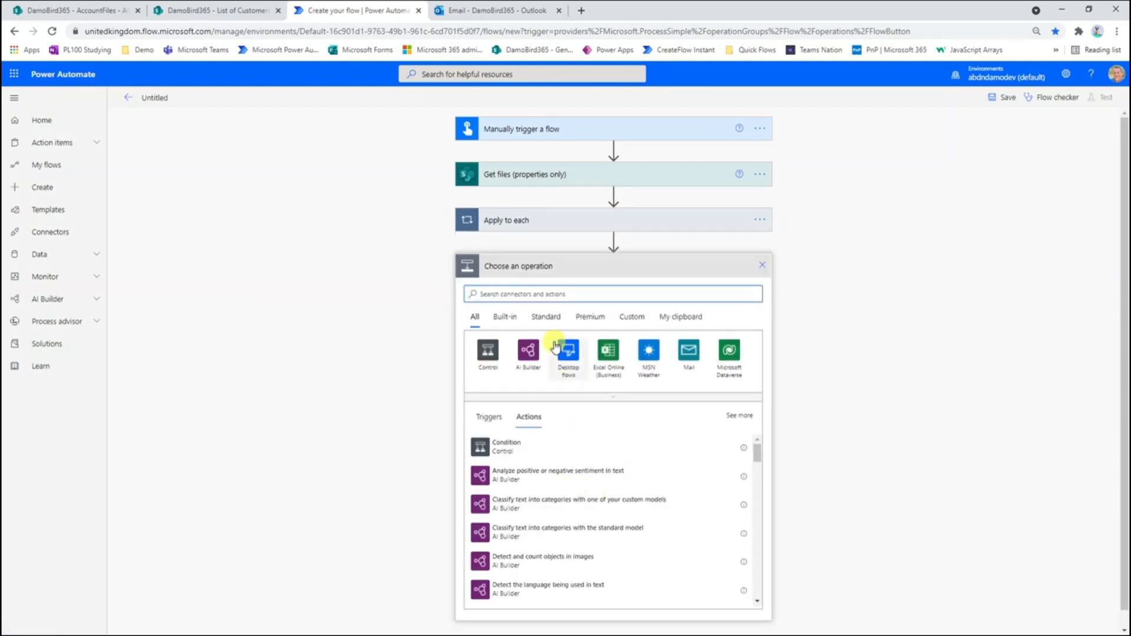
type("send email")
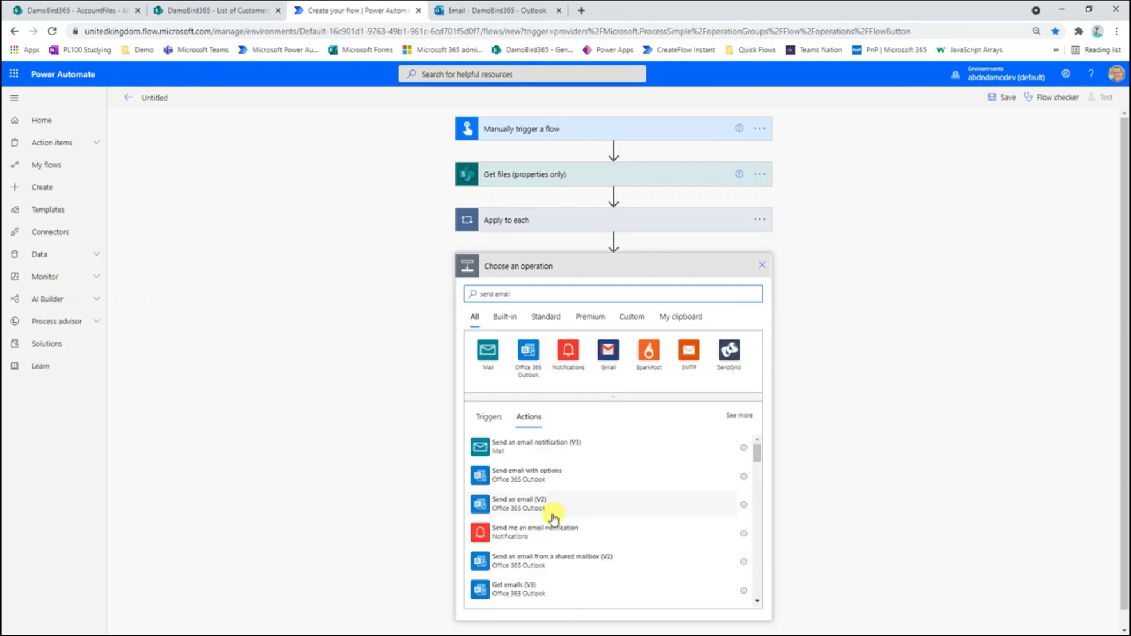
left_click(534, 506)
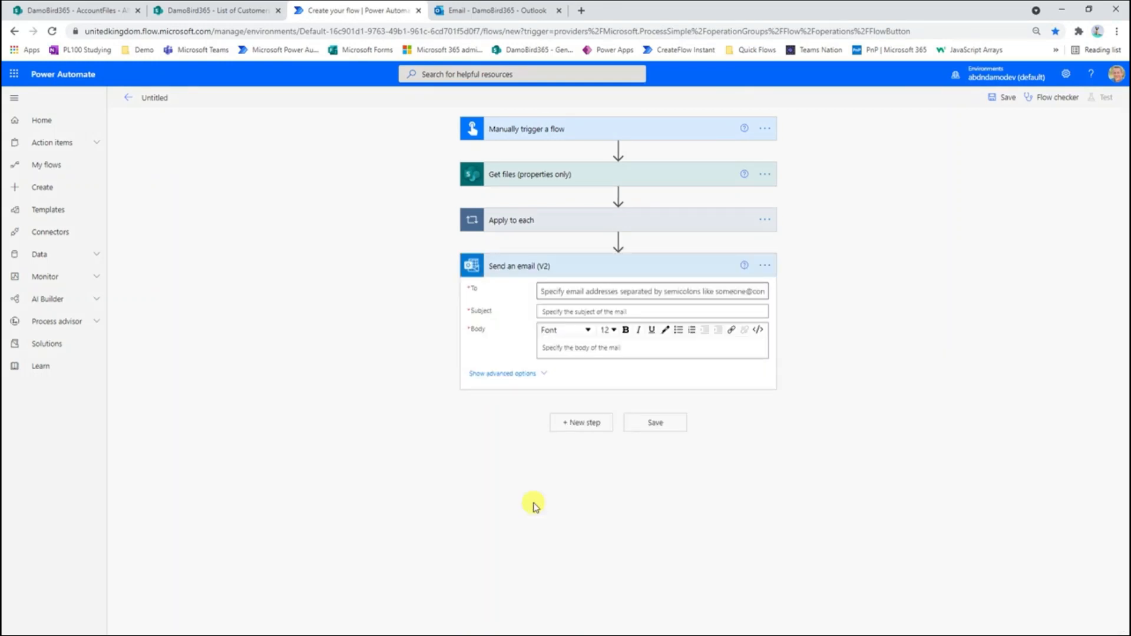
- Address the email to the suggested DamoBird365 account
left_click(617, 294)
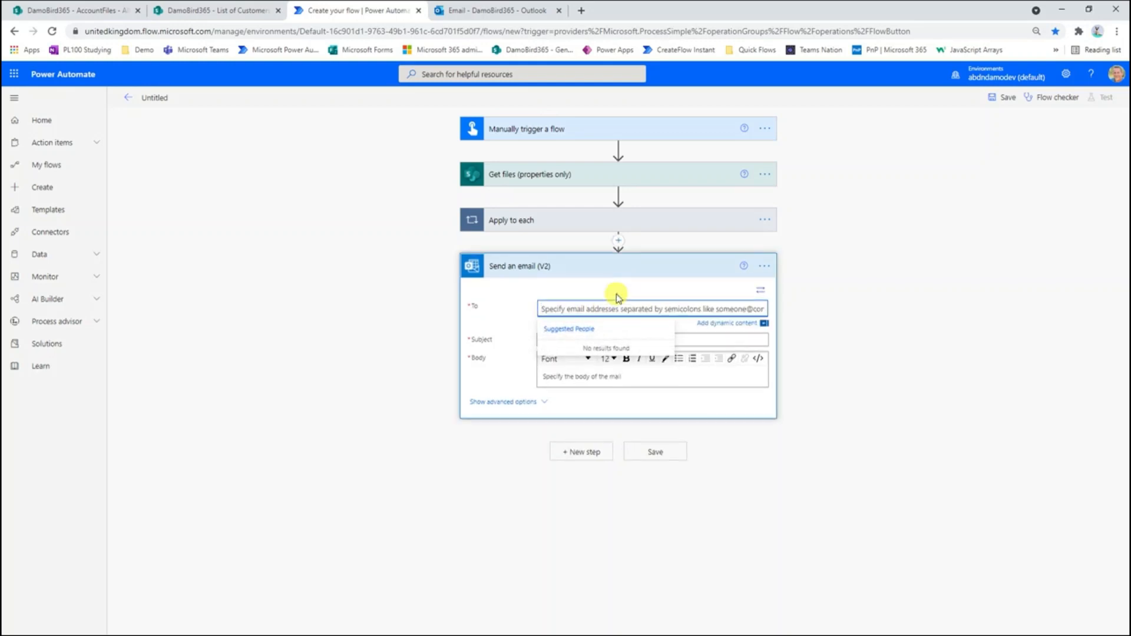
type("damien")
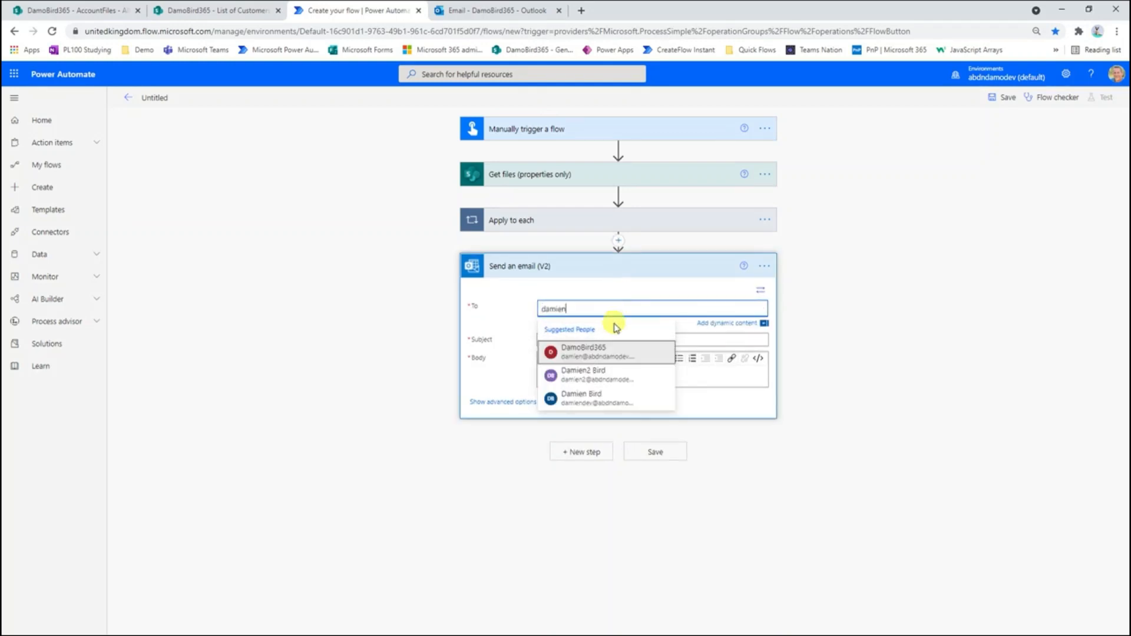
left_click(602, 352)
- Enter the email subject "Here are your attachments" and the body "Here are your files attached"
left_click(602, 344)
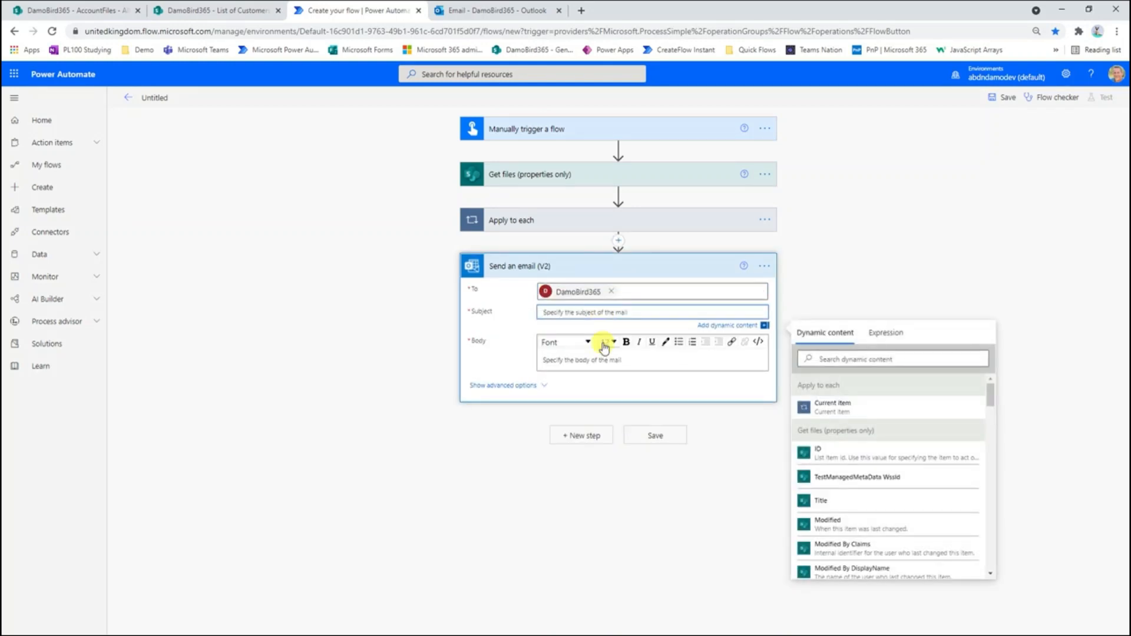
type("Here are your attachments")
left_click(606, 358)
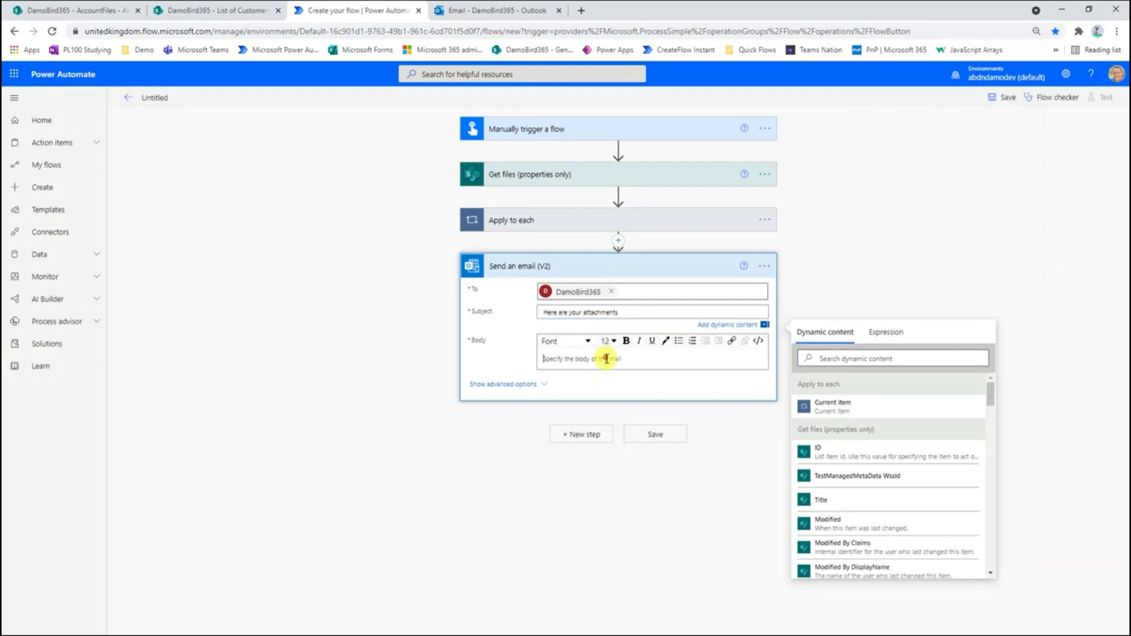
type("Here are your files attached")
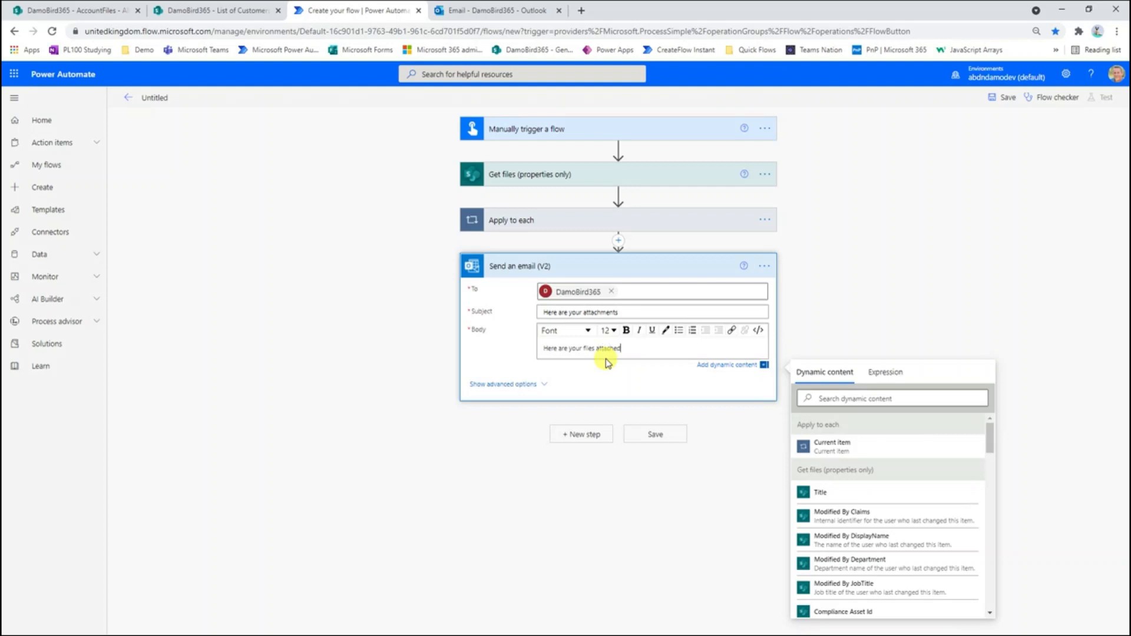
left_click(535, 386)
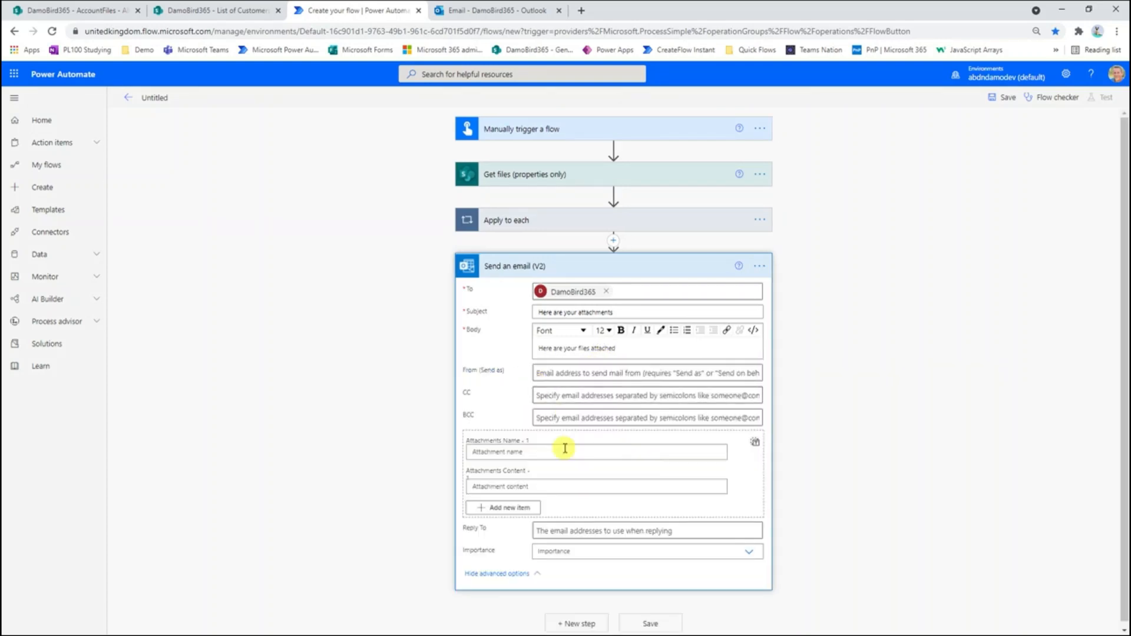
left_click(483, 451)
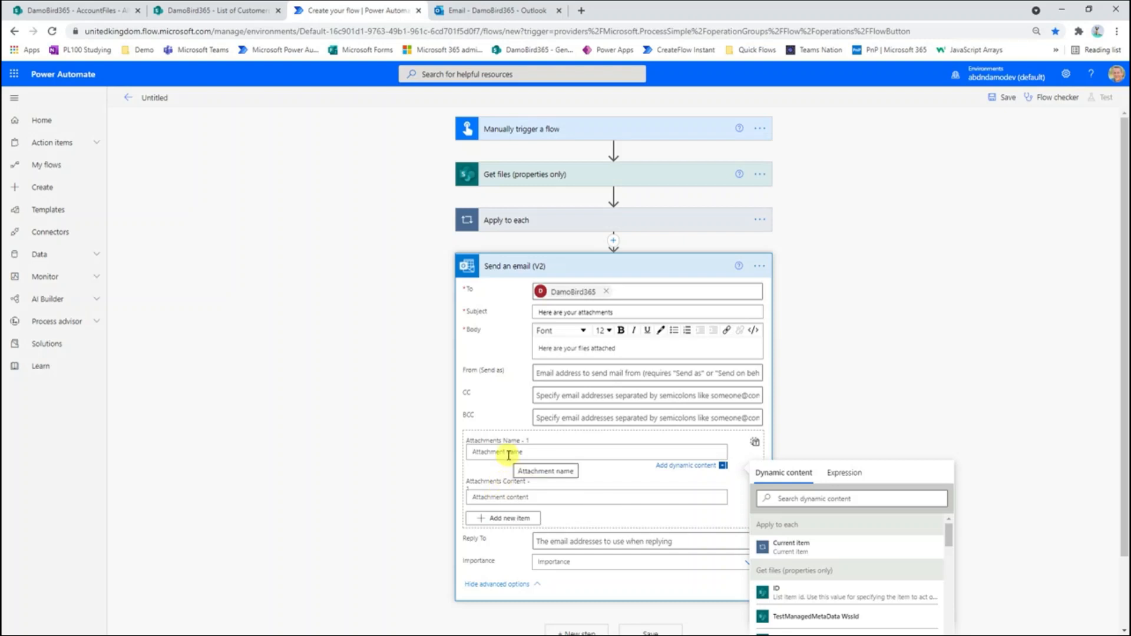
type("filename.docx")
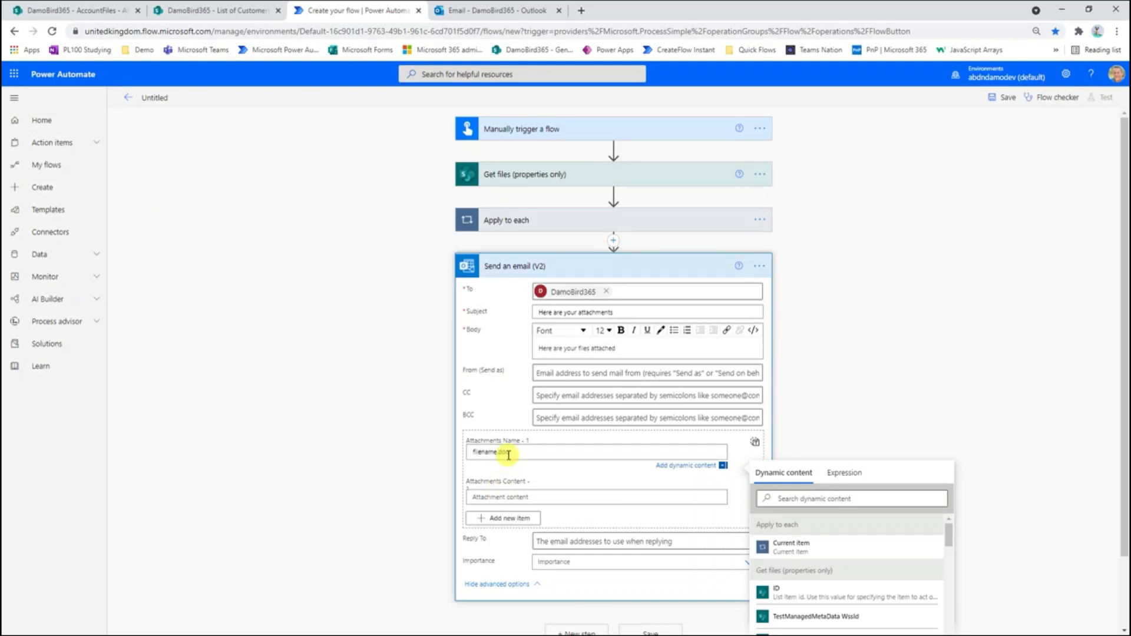
left_click(499, 496)
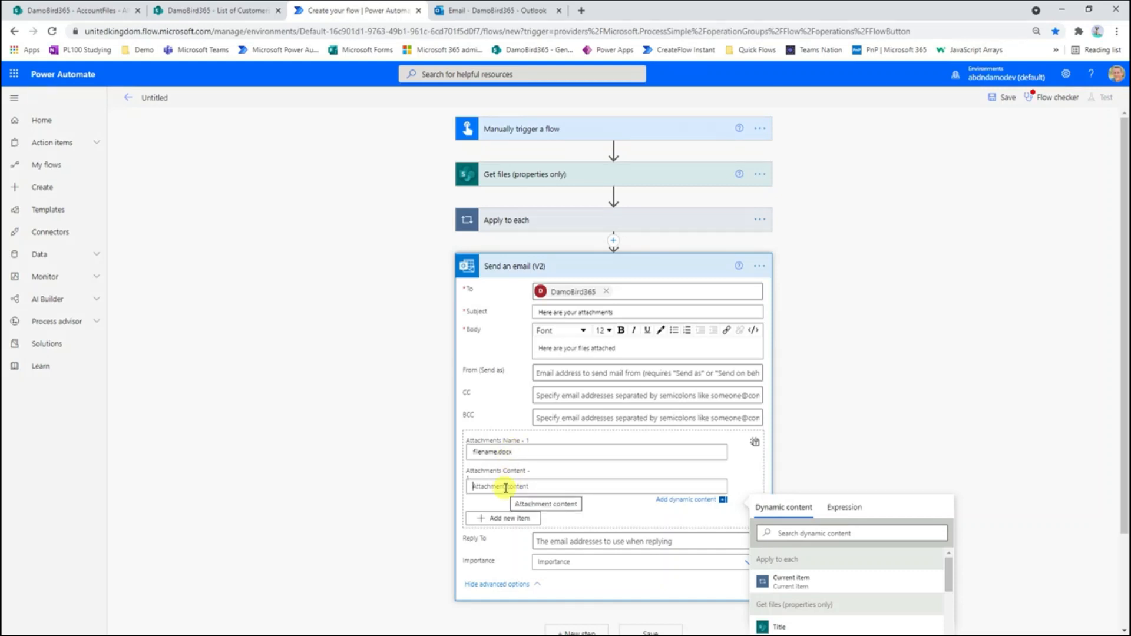
type("123456123456")
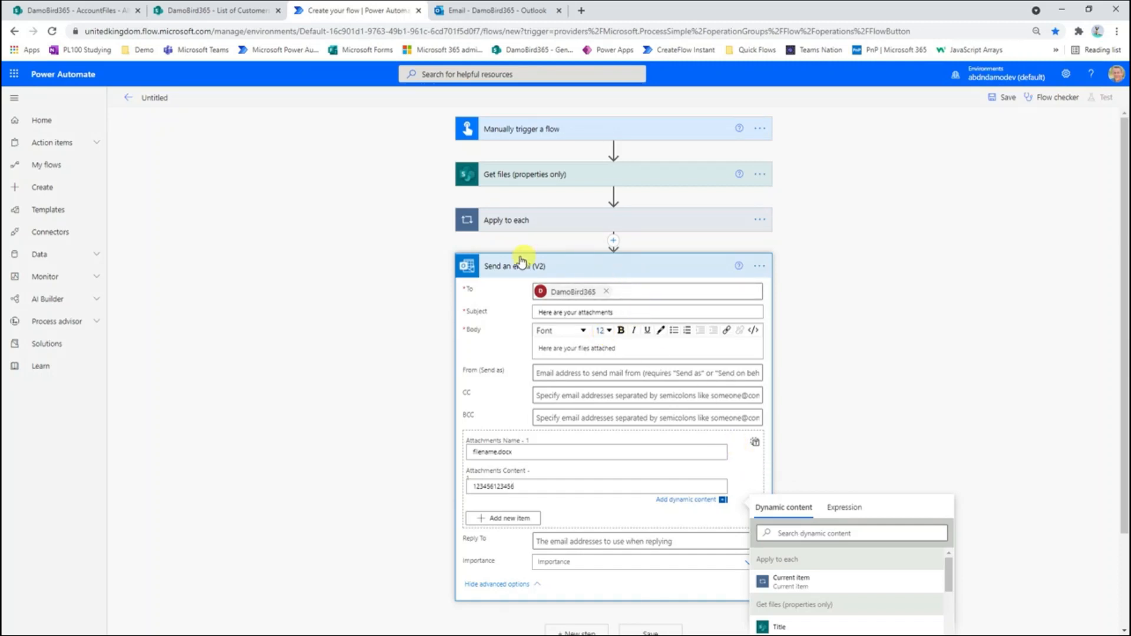
- Switch the email's attachments to entire-array input and copy the placeholder object with its curly braces, excluding the square brackets
left_click(757, 444)
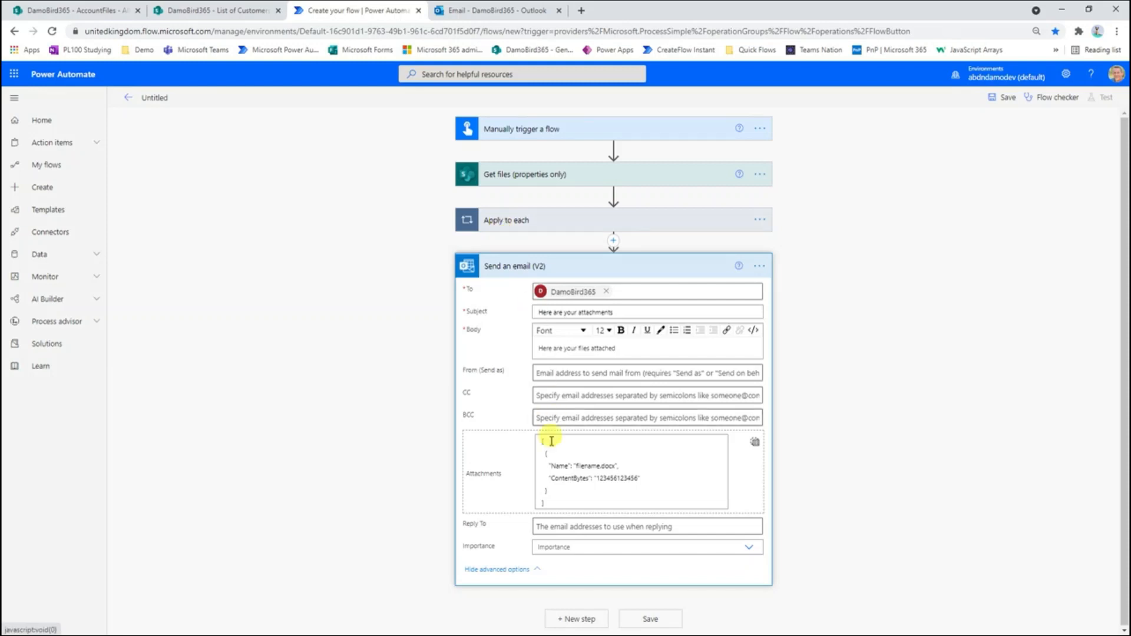
left_click_drag(560, 491, 524, 454)
key("ctrl+c")
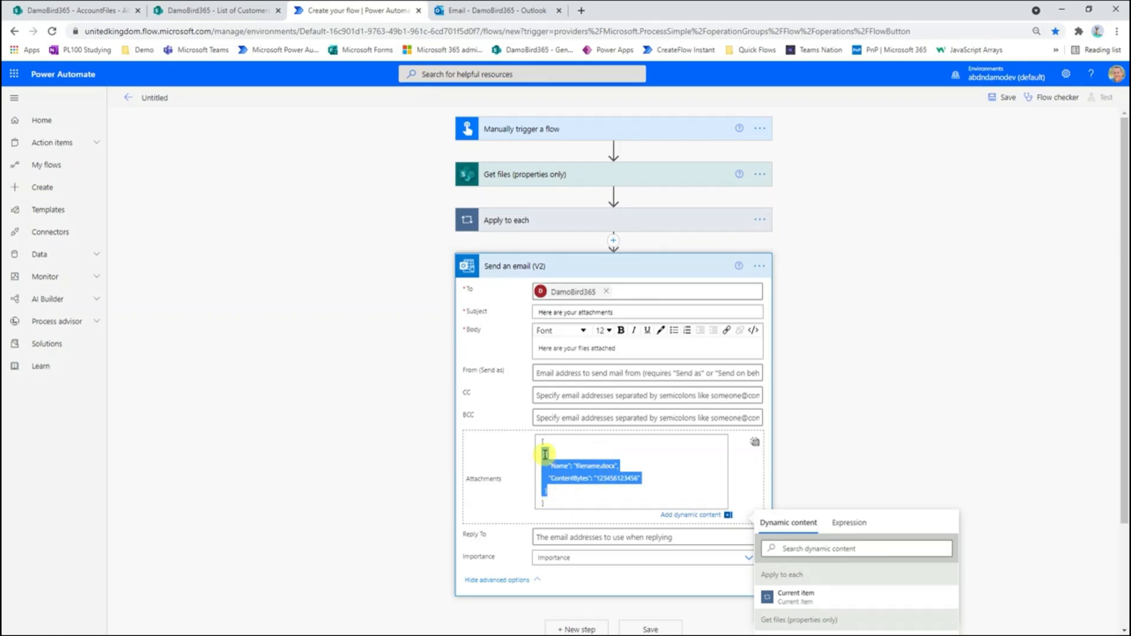
- Add a Compose action after "Get file content" in the Apply to each loop and paste the copied attachment object as its inputs
left_click(534, 221)
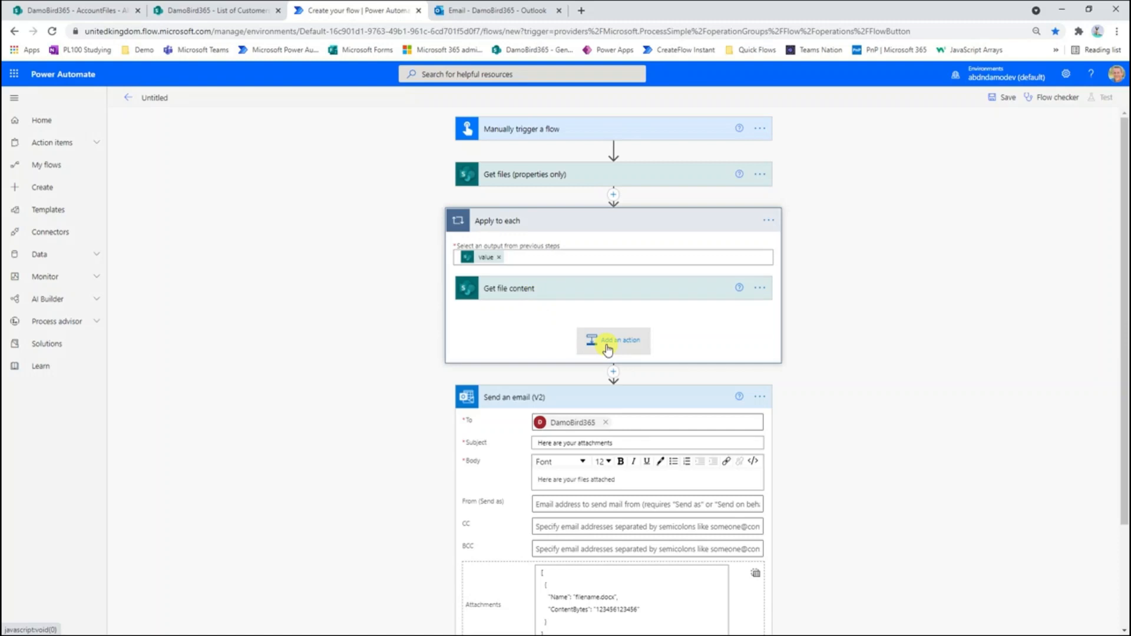
left_click(607, 347)
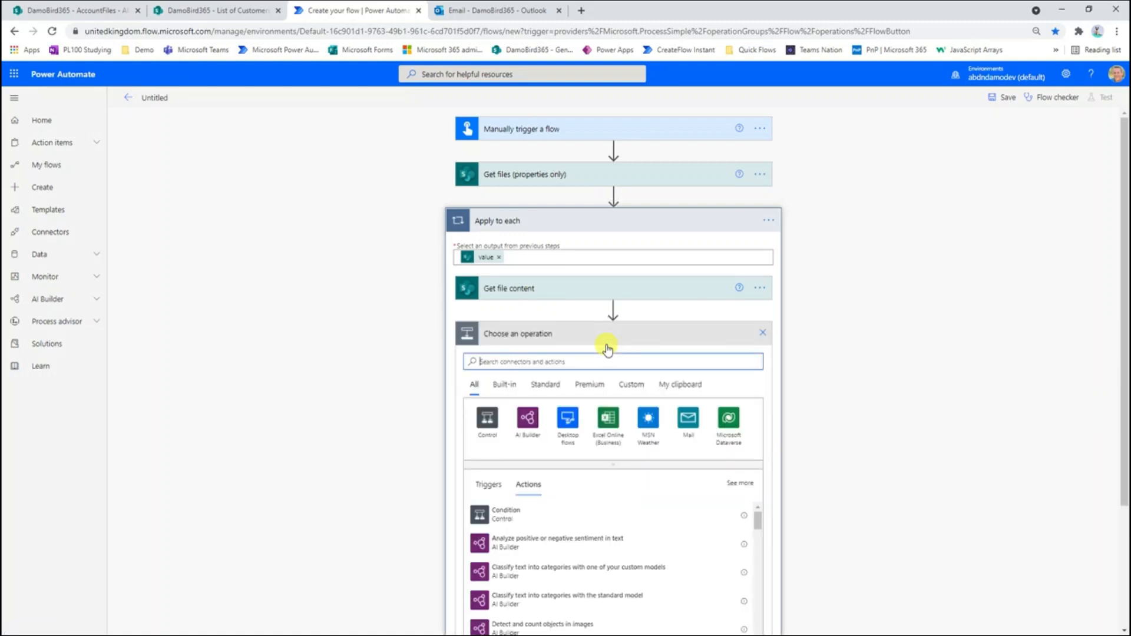
type("compose")
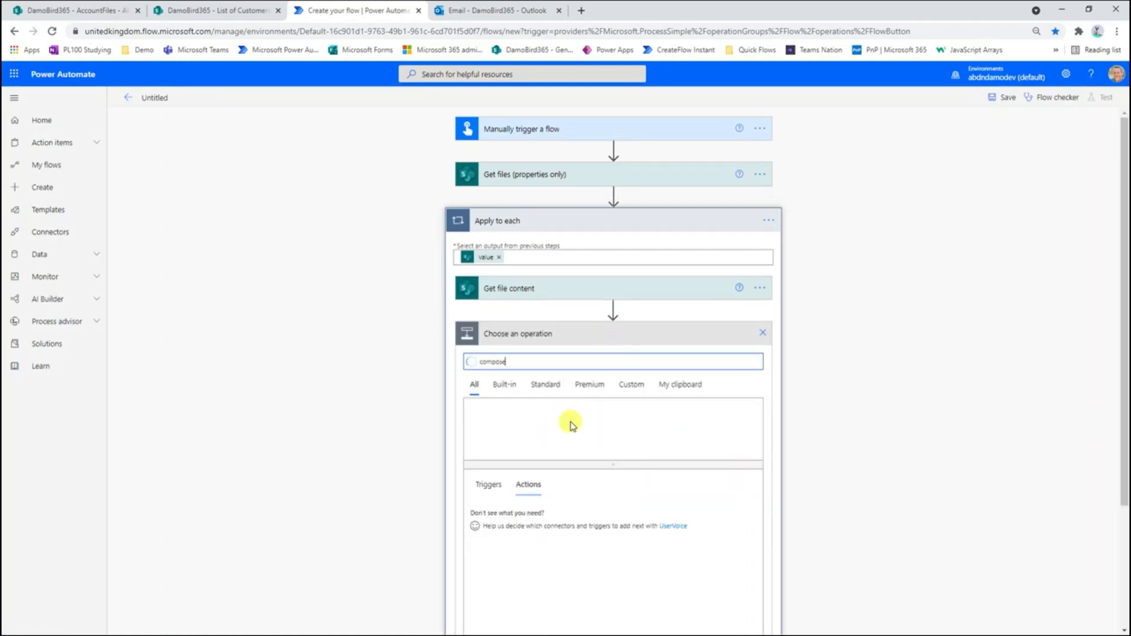
left_click(514, 514)
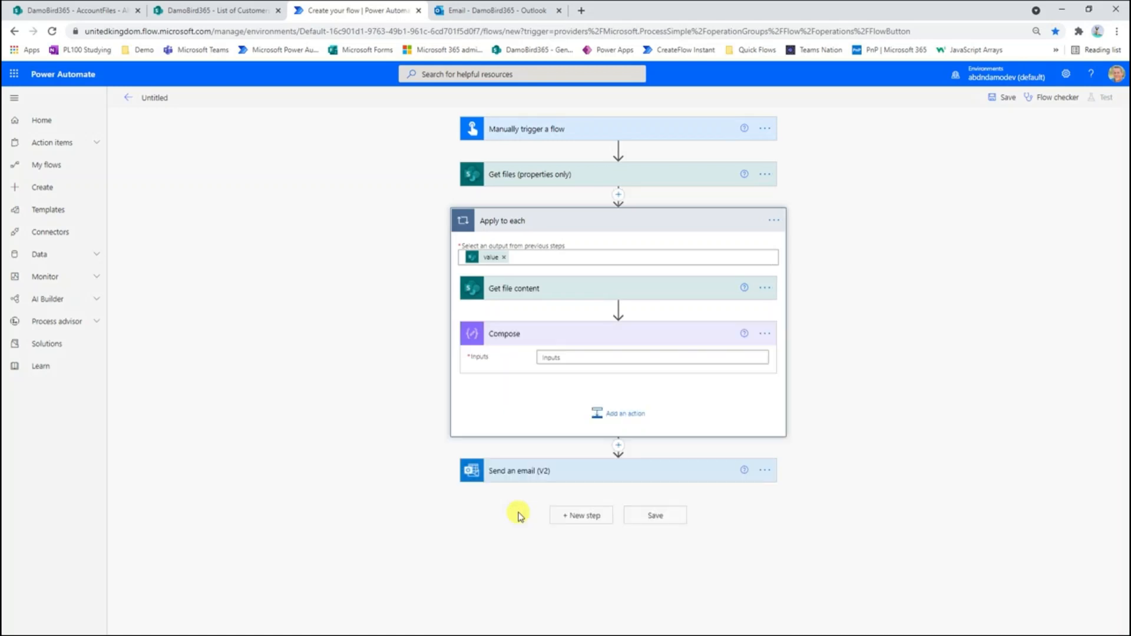
left_click(557, 358)
key("ctrl+v")
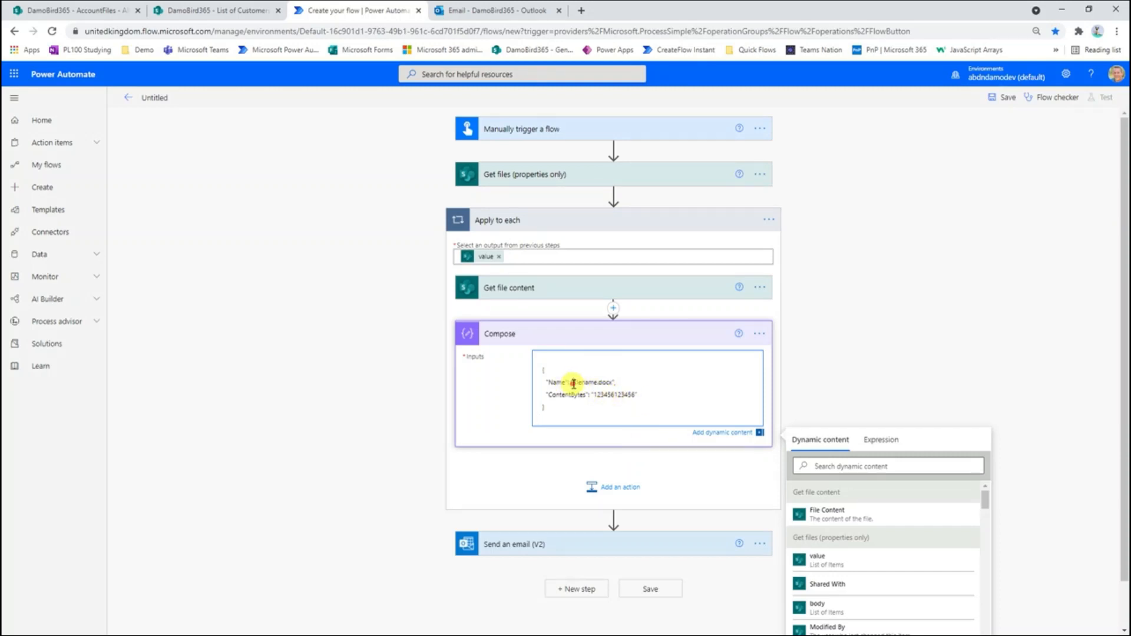
- Replace the placeholder file name in the Compose object's Name property with the "File name with extension" dynamic value, keeping the quotes
left_click_drag(573, 383, 615, 383)
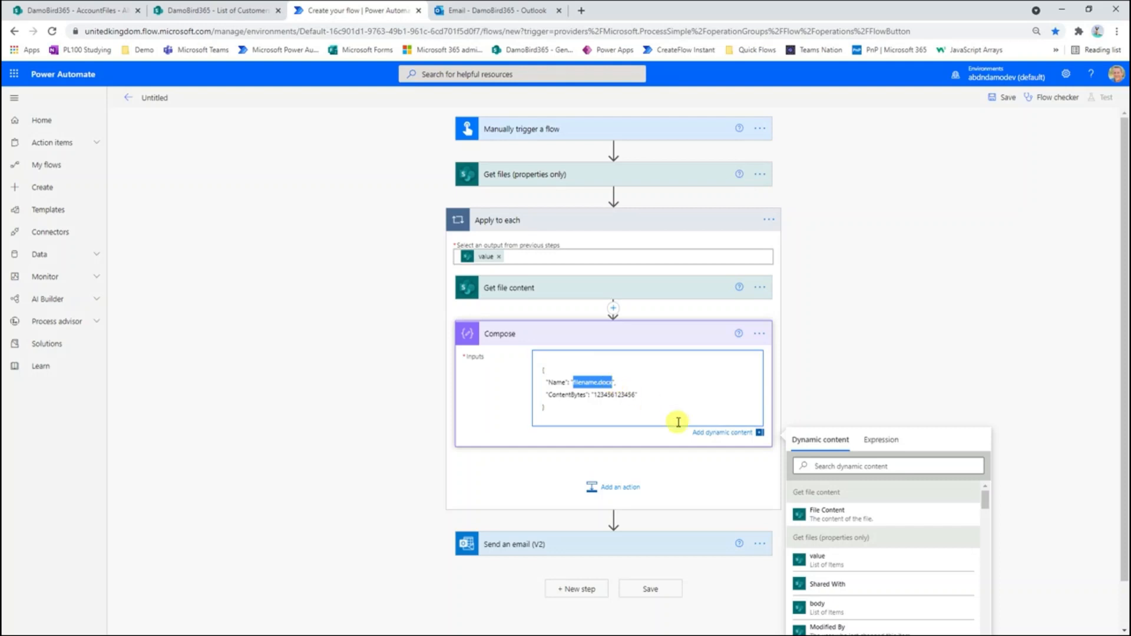
key("BackSpace")
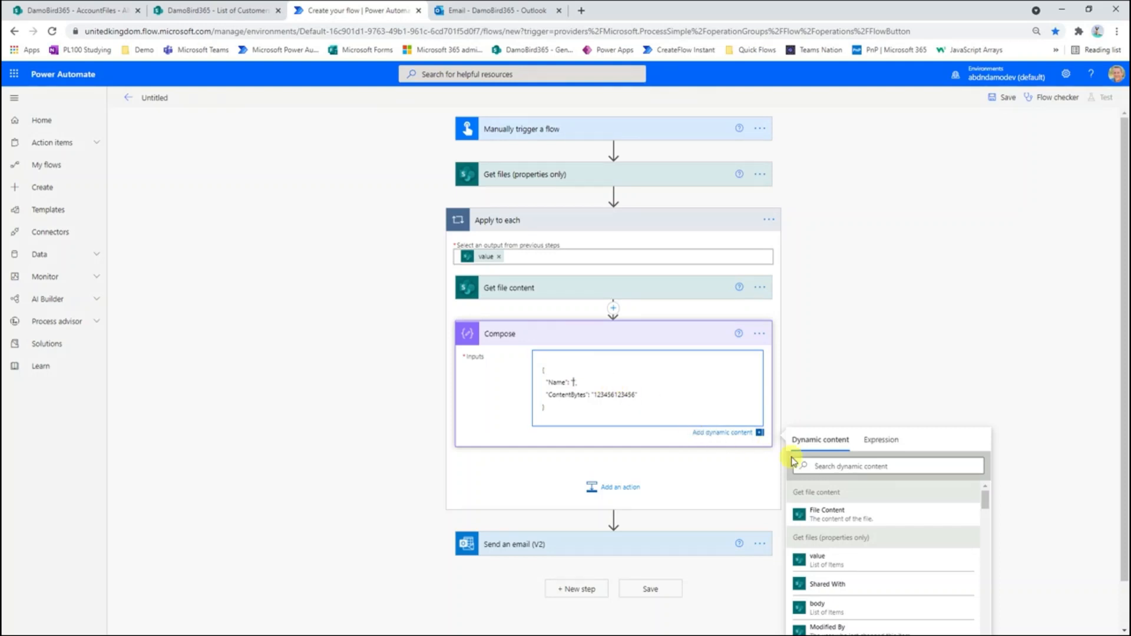
left_click(844, 464)
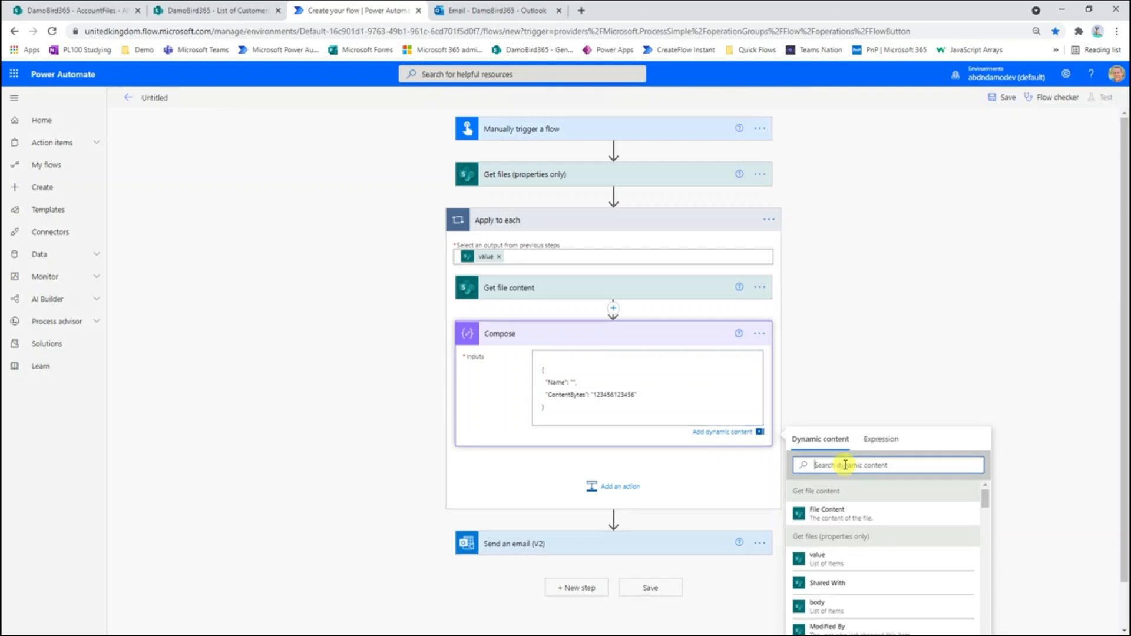
type("file")
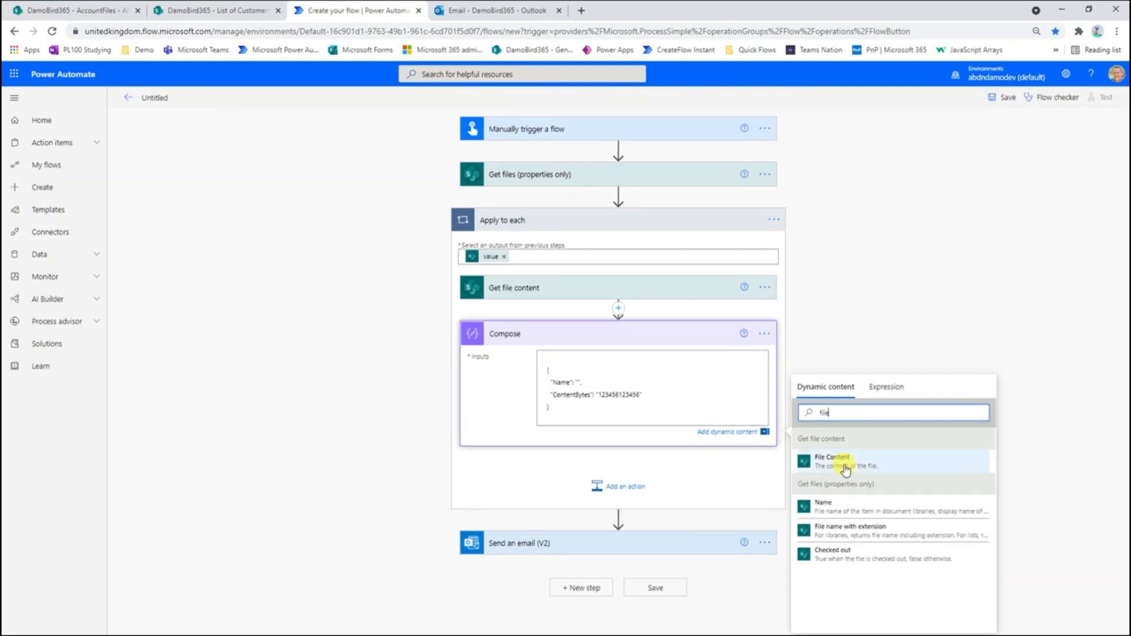
left_click(844, 530)
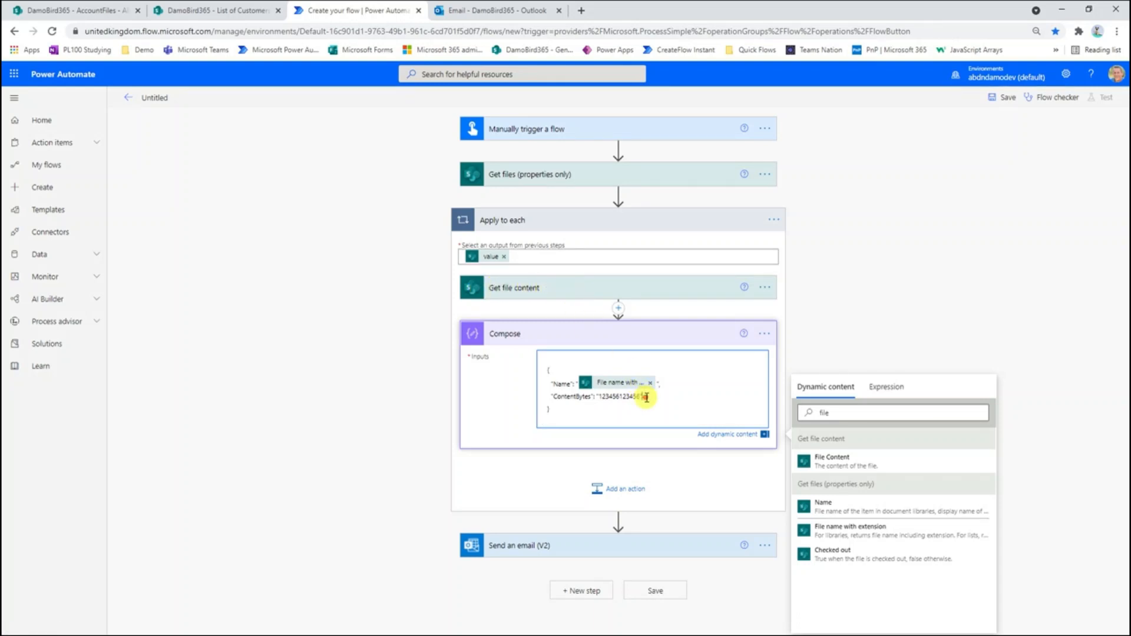
- Replace the ContentBytes placeholder, including its quotes, with the "File Content" dynamic value from "Get file content"
left_click_drag(643, 397, 595, 397)
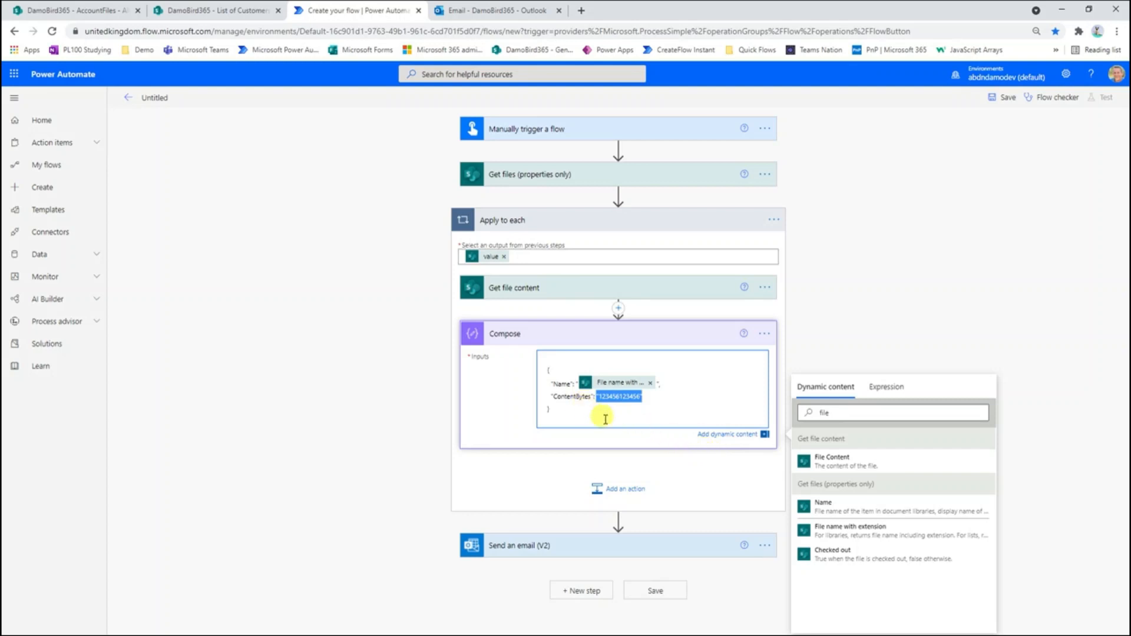
key("BackSpace")
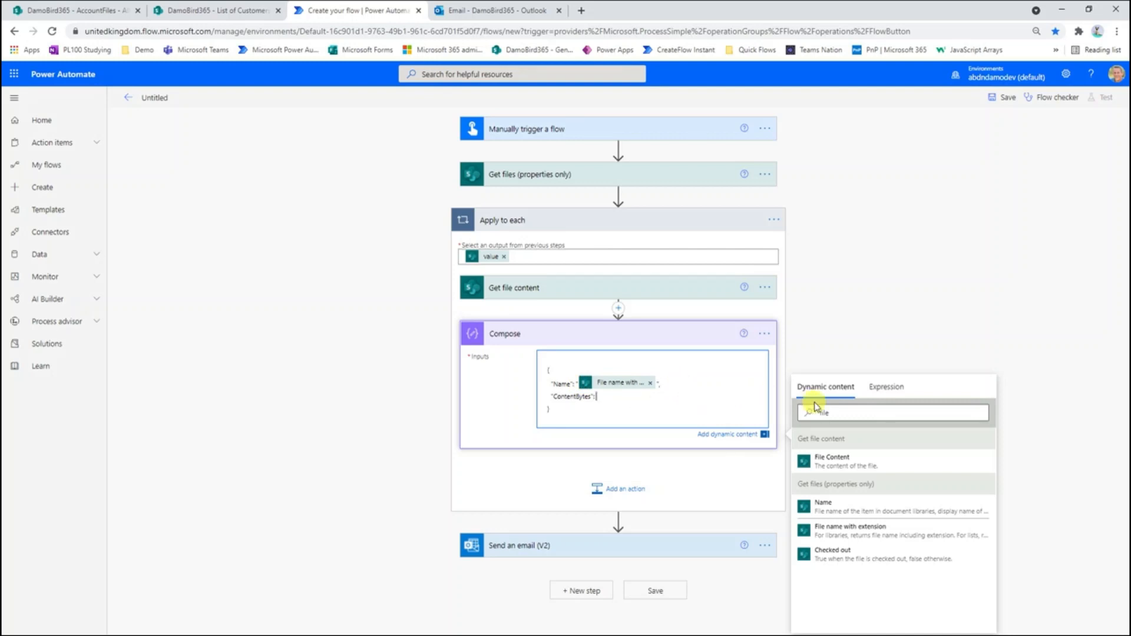
left_click(832, 470)
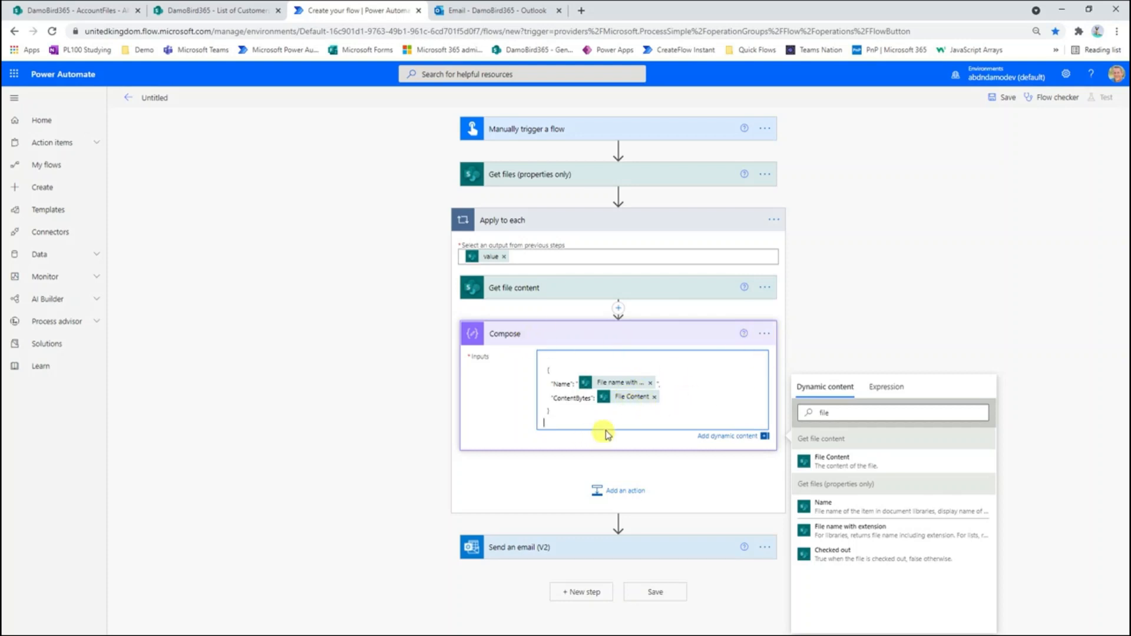
- Rename the Compose action inside the Apply to each loop as "Attachment"
left_click(764, 333)
left_click(816, 353)
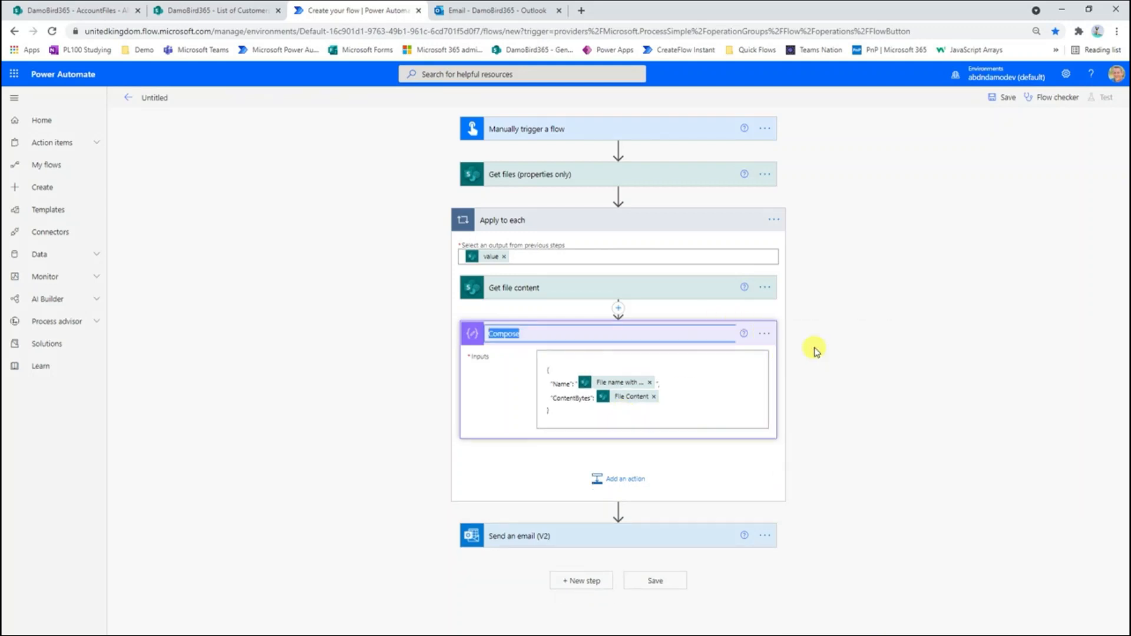
type("Attachment")
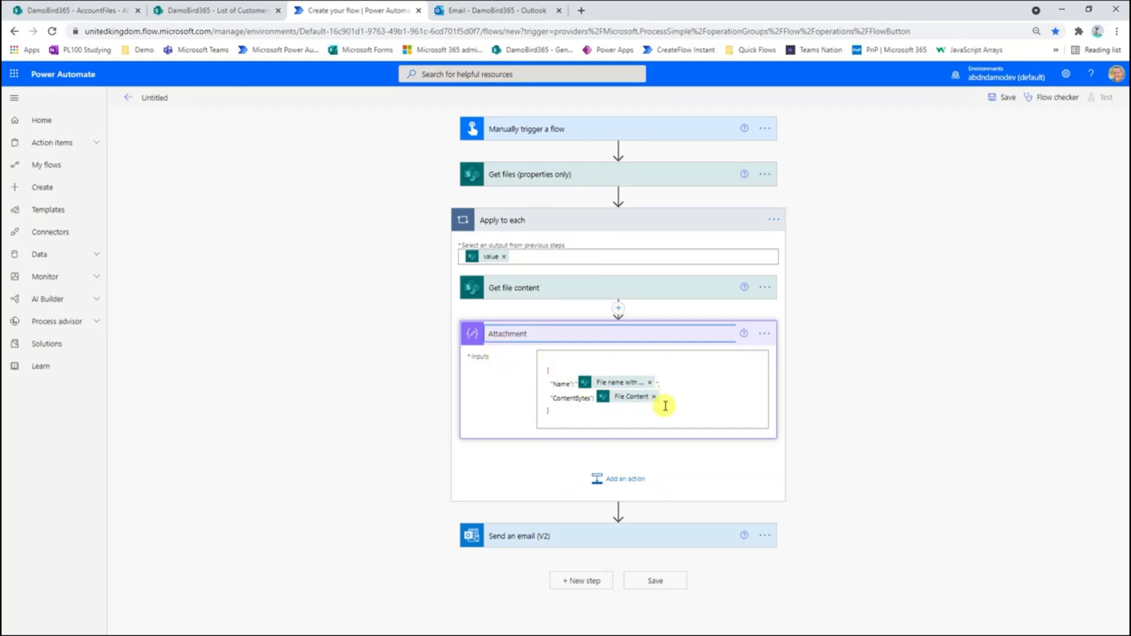
- Insert another Compose action between the Apply to each loop and the "Send an email (V2)" action
left_click(617, 510)
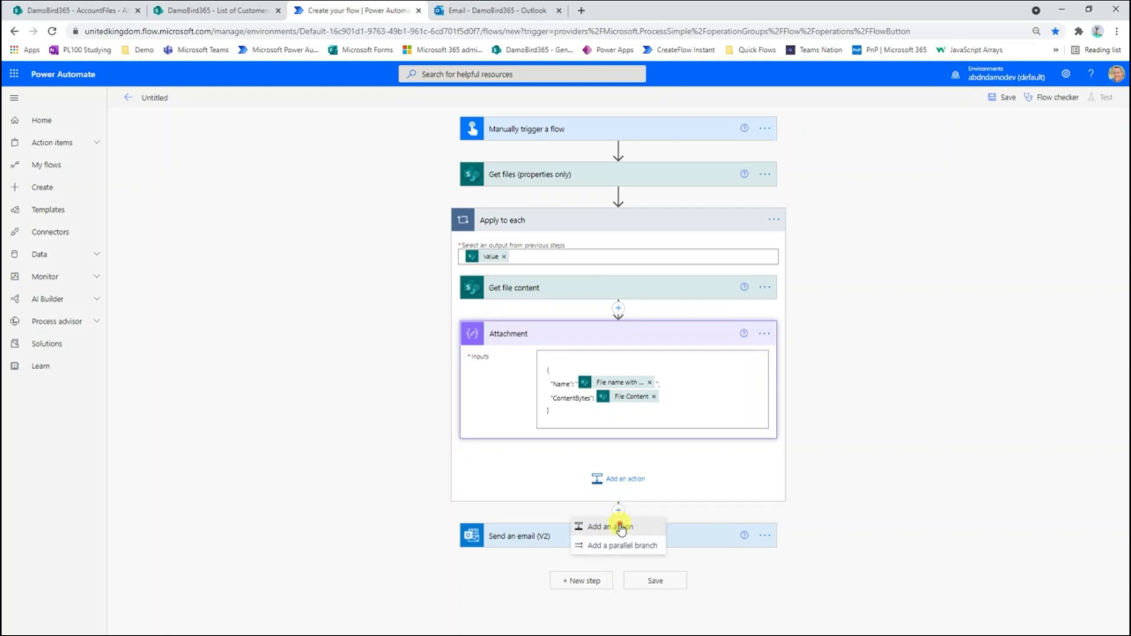
left_click(620, 526)
type("com")
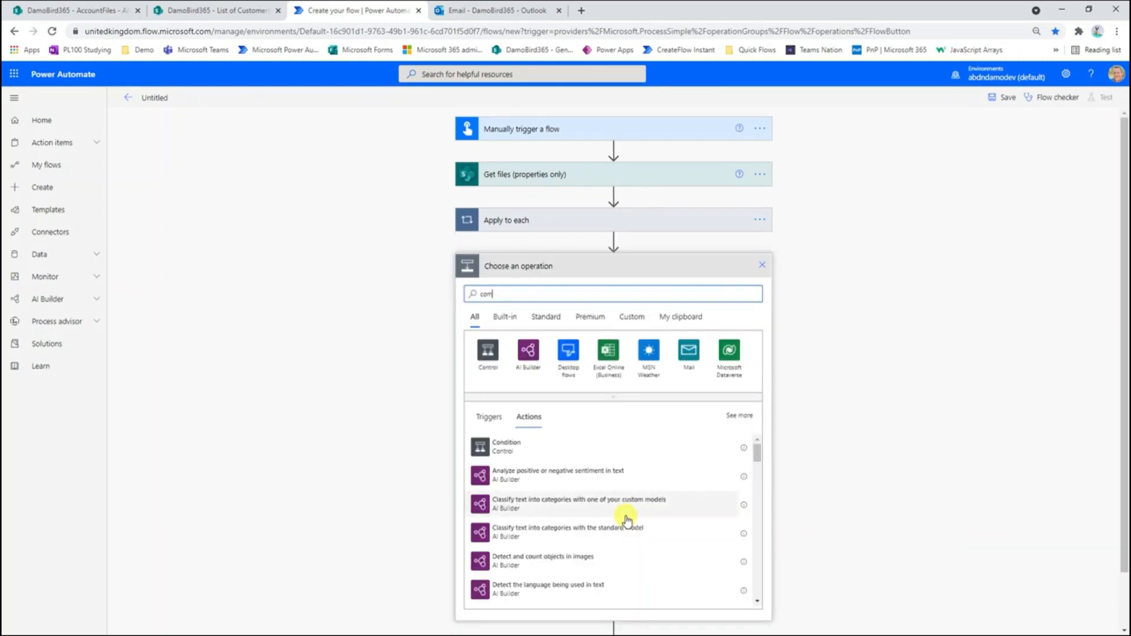
type("pose")
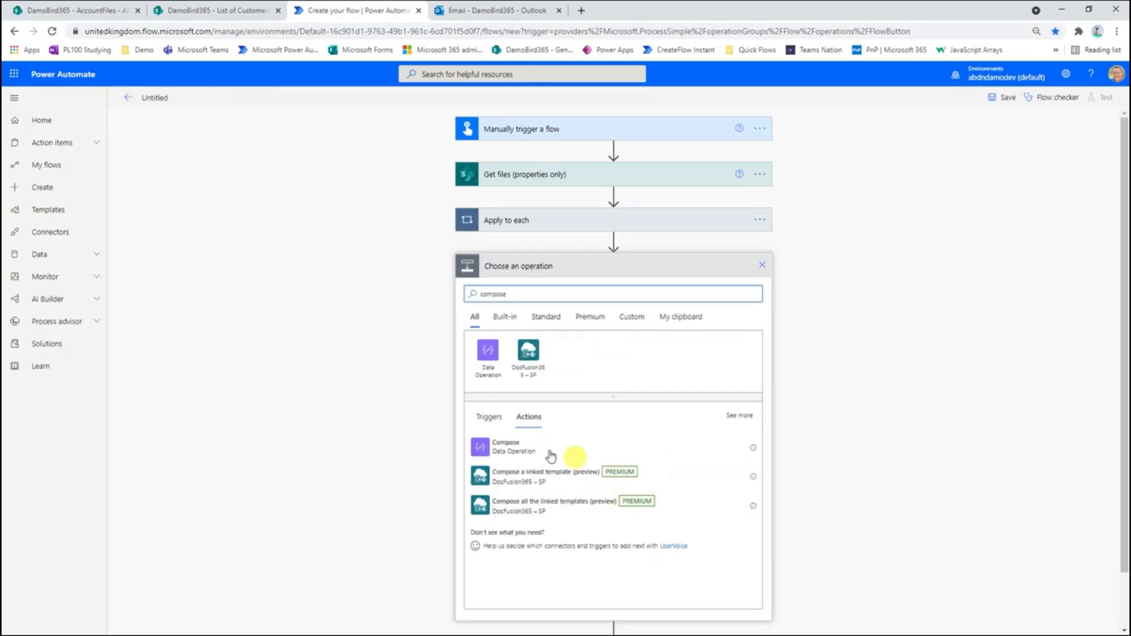
left_click(518, 450)
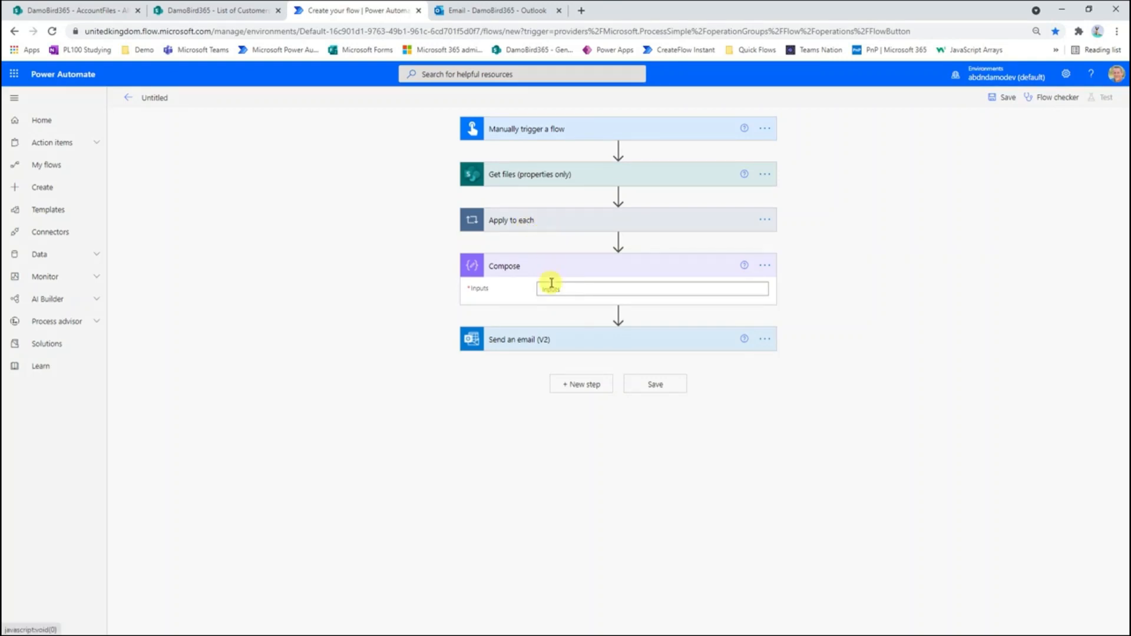
- Rename the new Compose action after the loop as "Attachment Array"
left_click(766, 265)
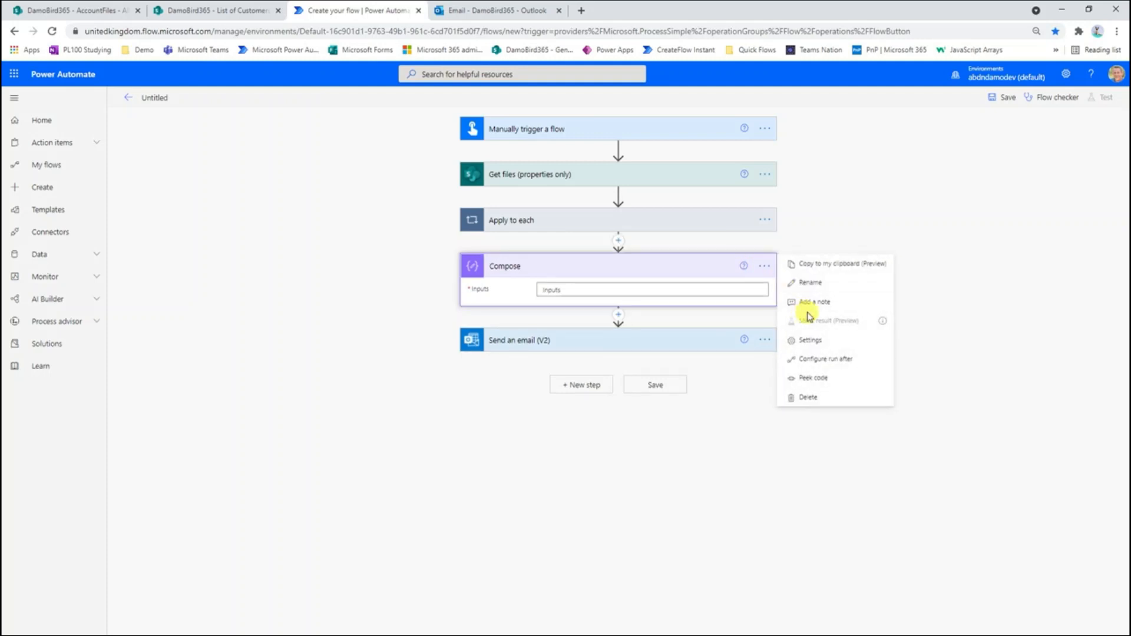
left_click(815, 285)
type("Atta")
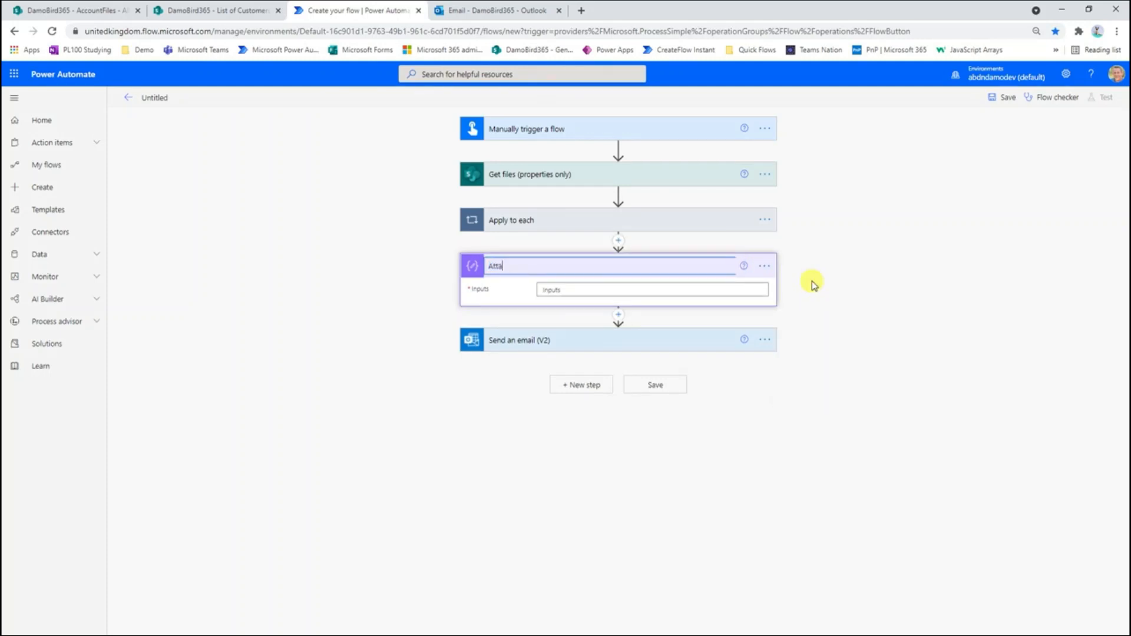
type("chment Array")
key("Return")
- Set the inputs of "Attachment Array" to the expression outputs('Attachment')
left_click(744, 292)
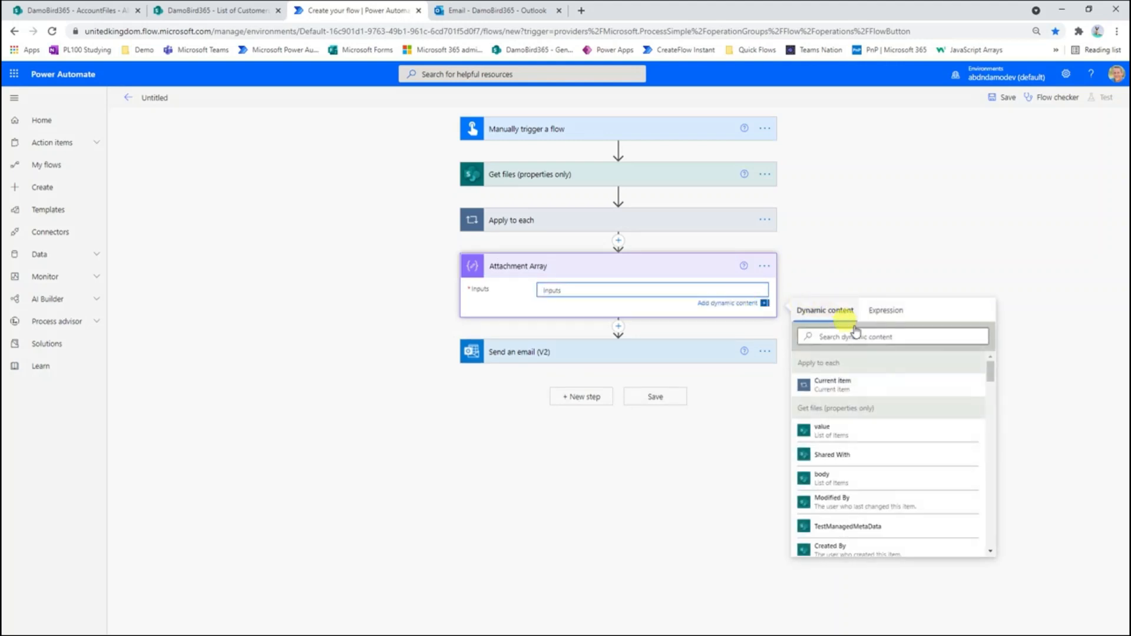
left_click(893, 311)
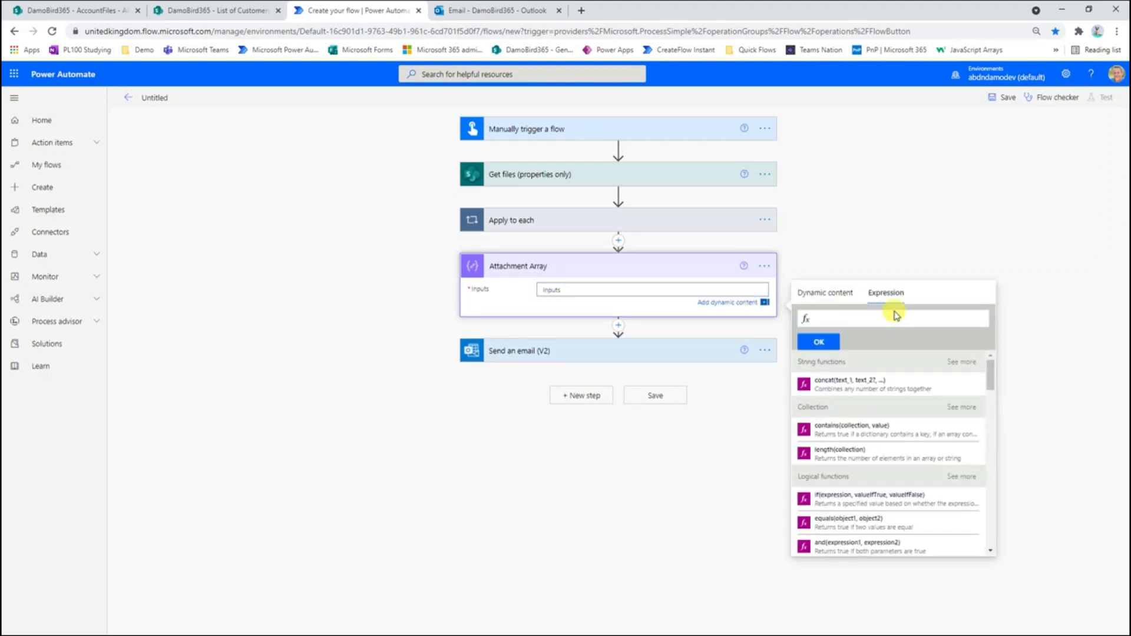
type("outputs")
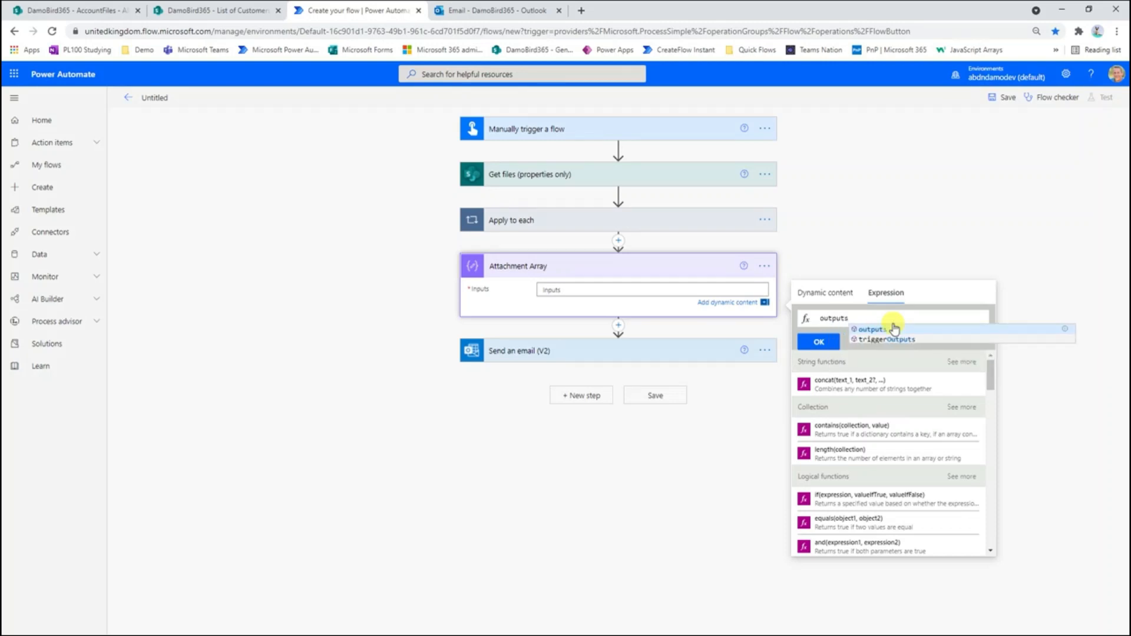
left_click(894, 329)
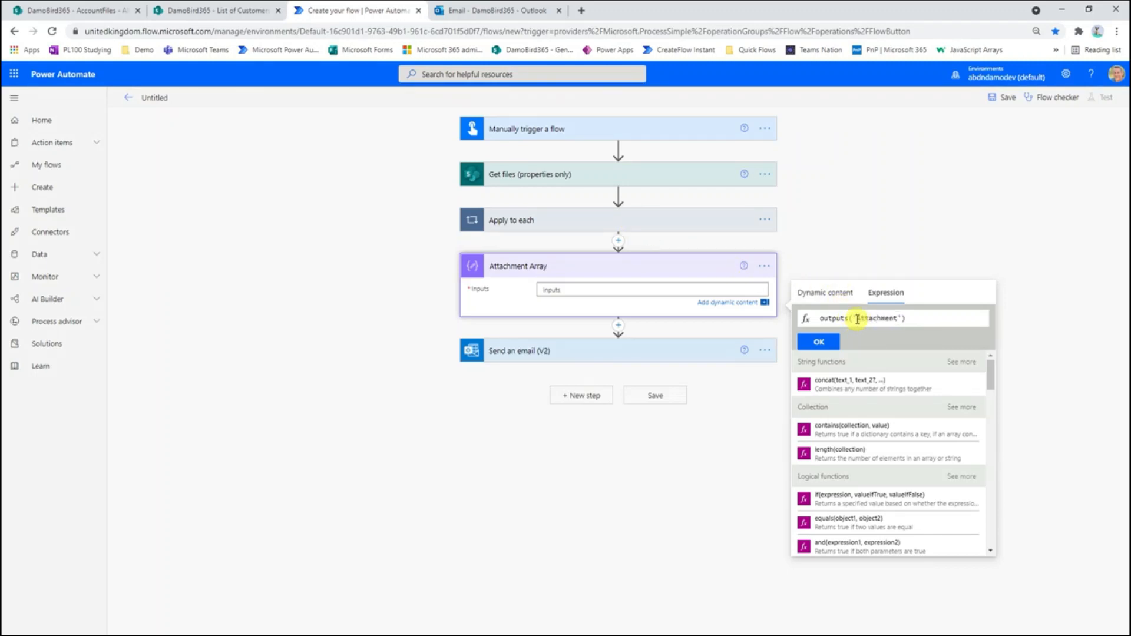
left_click(818, 342)
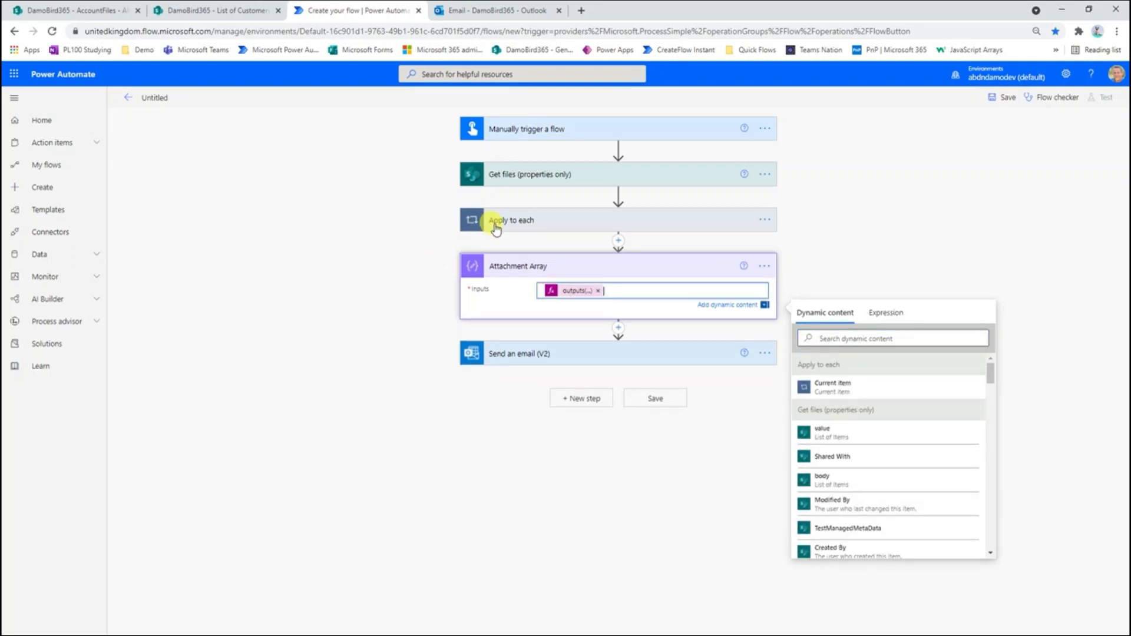
- Replace the sample JSON in the Attachments of "Send an email (V2)" with the Outputs of "Attachment Array"
left_click(518, 227)
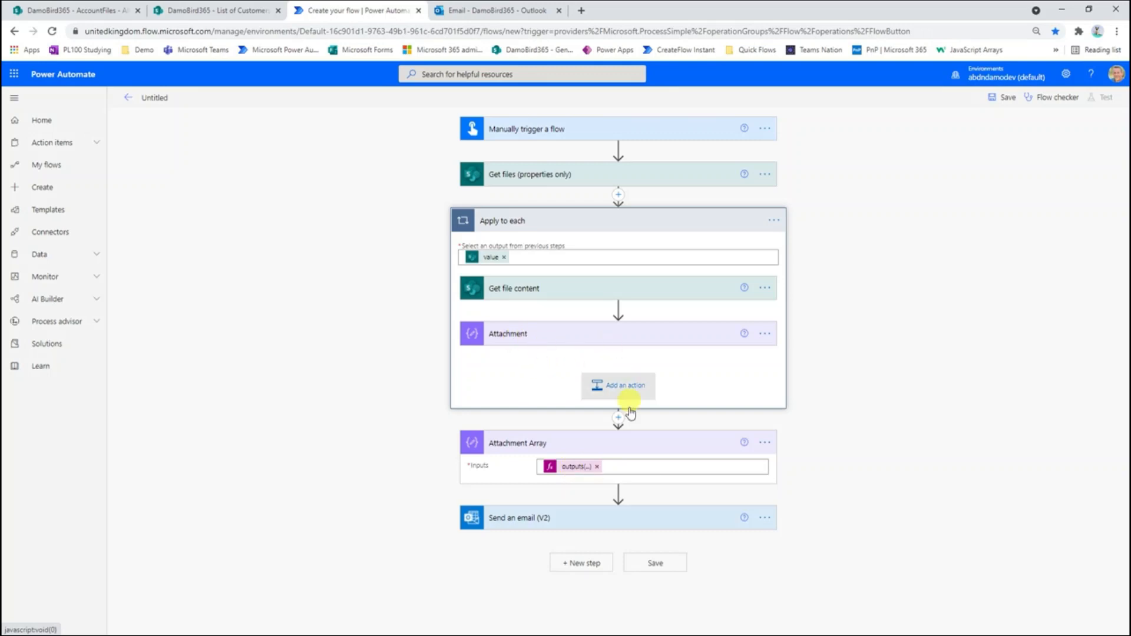
left_click(604, 518)
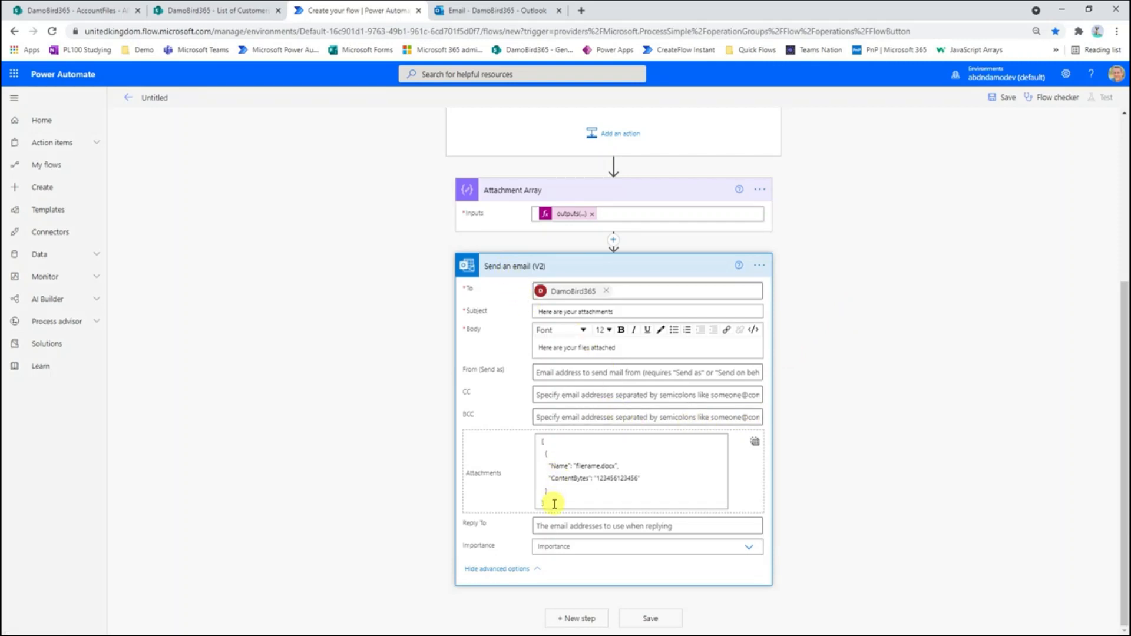
left_click_drag(554, 503, 515, 439)
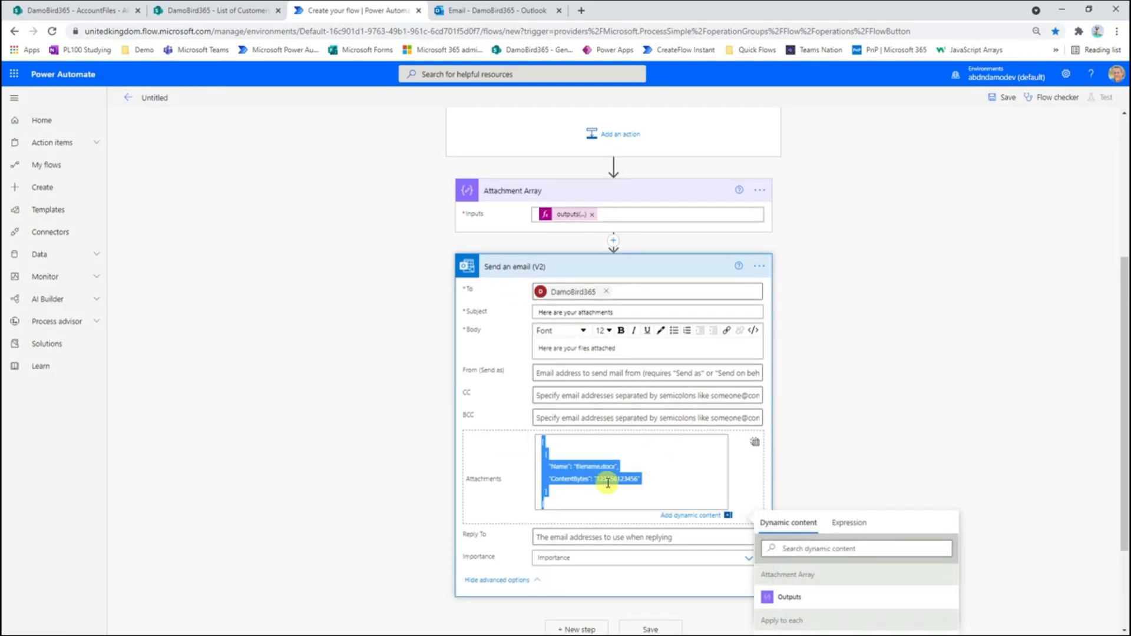
key("BackSpace")
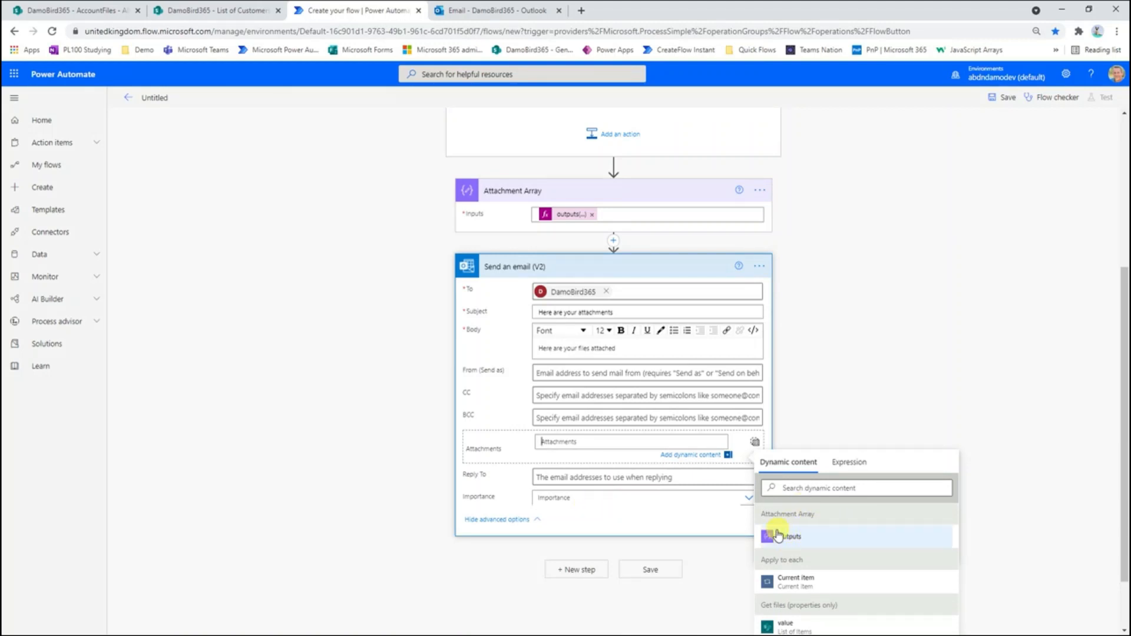
left_click(790, 537)
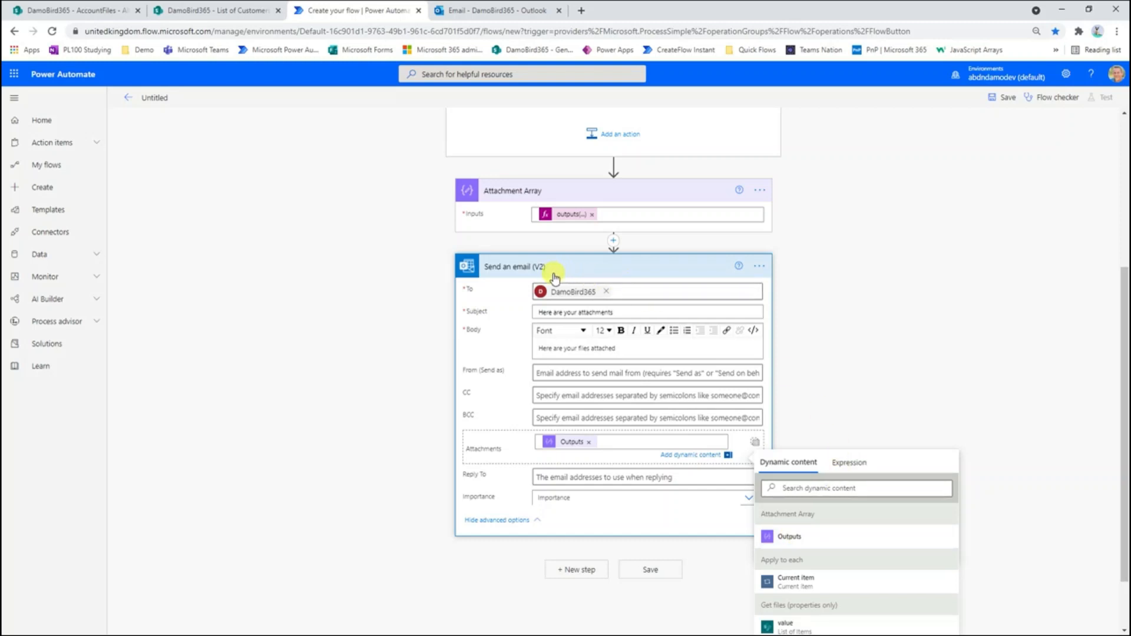
- Save the flow and run a manual test of it
left_click(1000, 99)
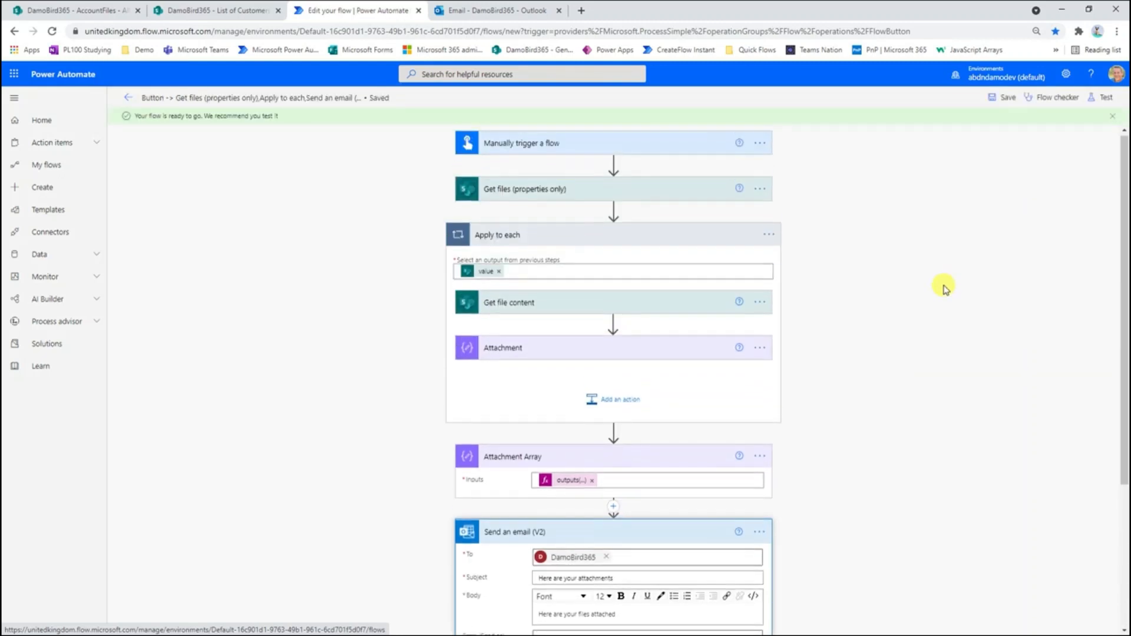
left_click(1100, 97)
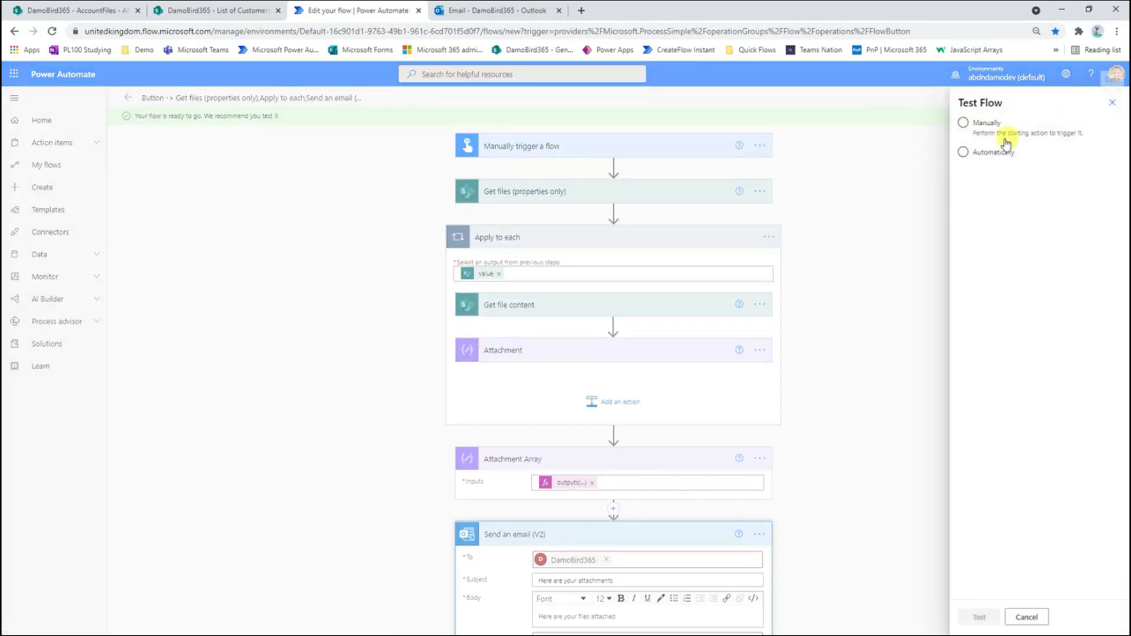
left_click(962, 124)
left_click(978, 617)
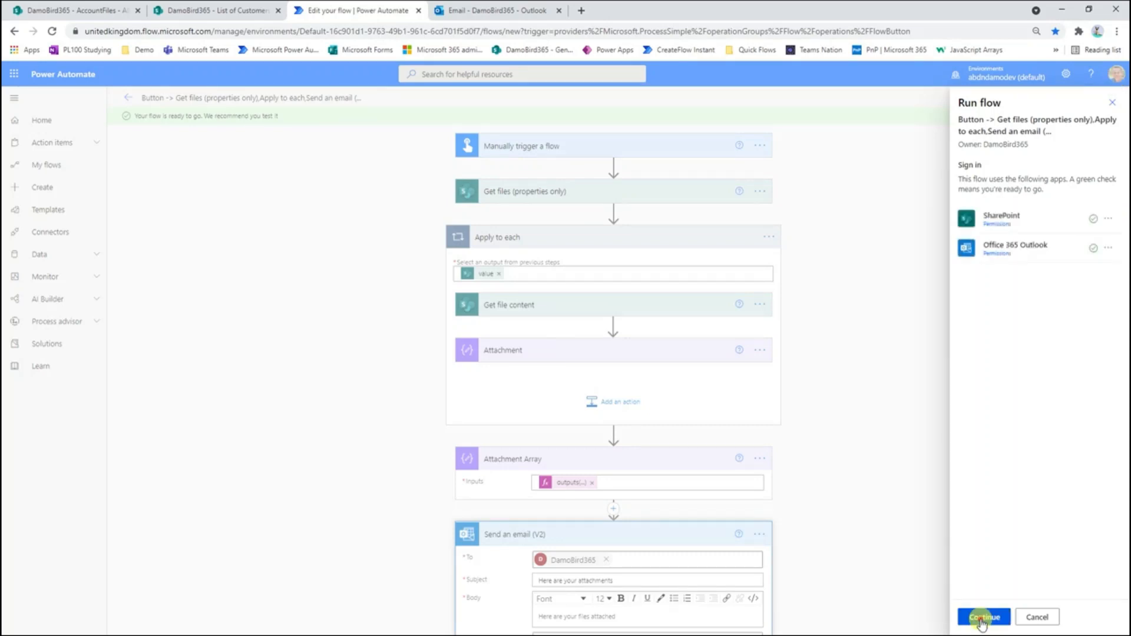
left_click(982, 619)
left_click(985, 619)
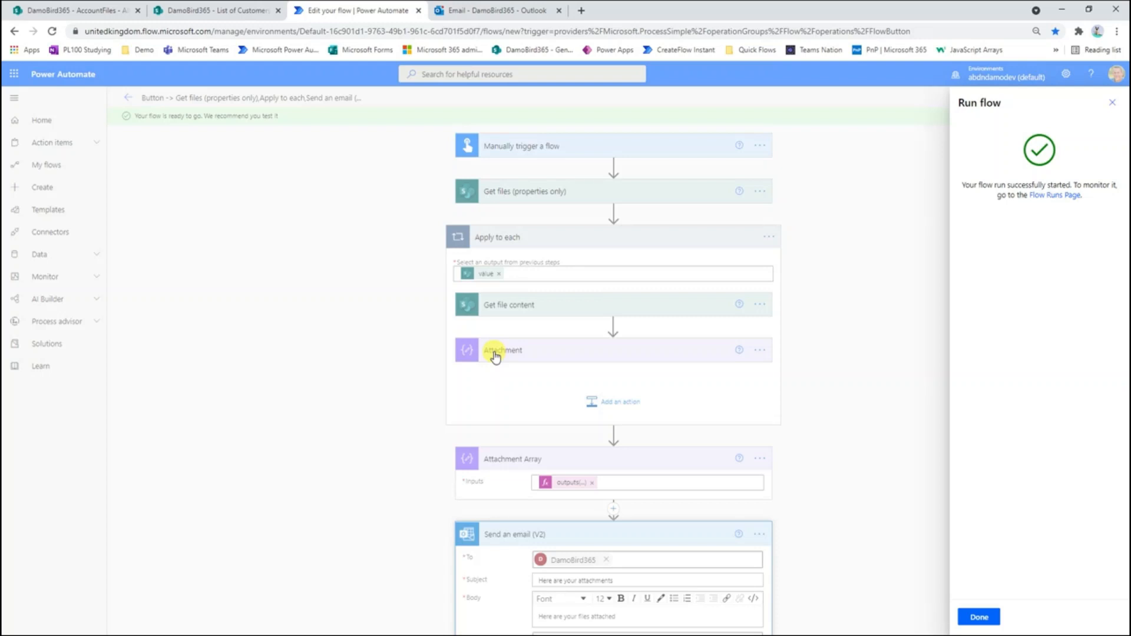
left_click(978, 616)
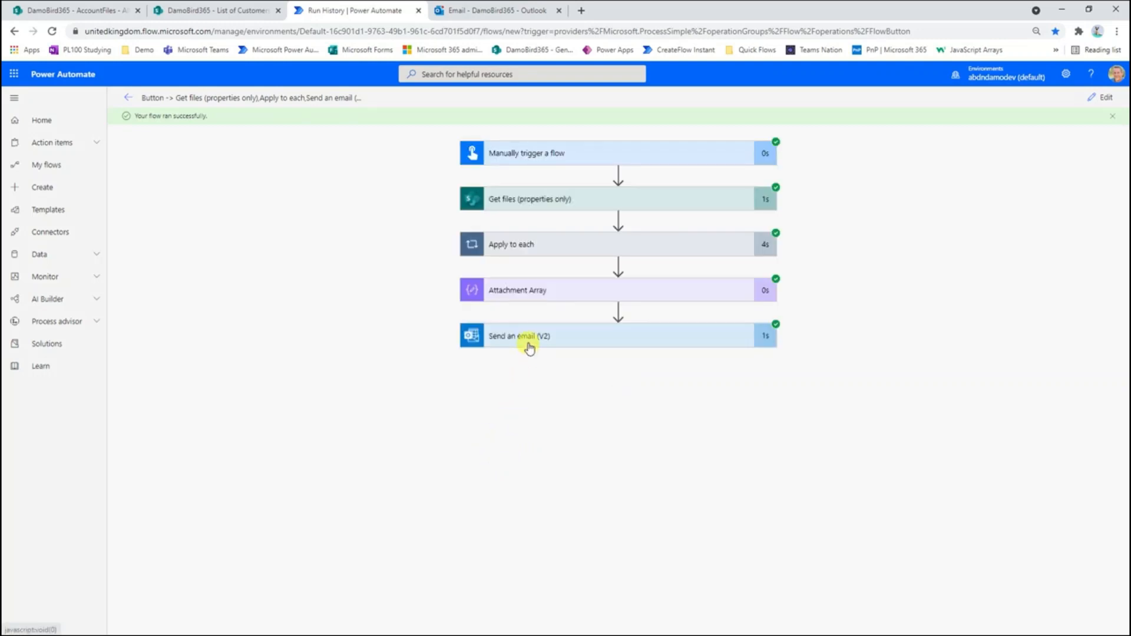
- Switch to Outlook, open the "Here are your attachments" email and preview BS001MyWordDoc.docx, BS001MyPDF.pdf and SomeMore Docs.txt
left_click(504, 11)
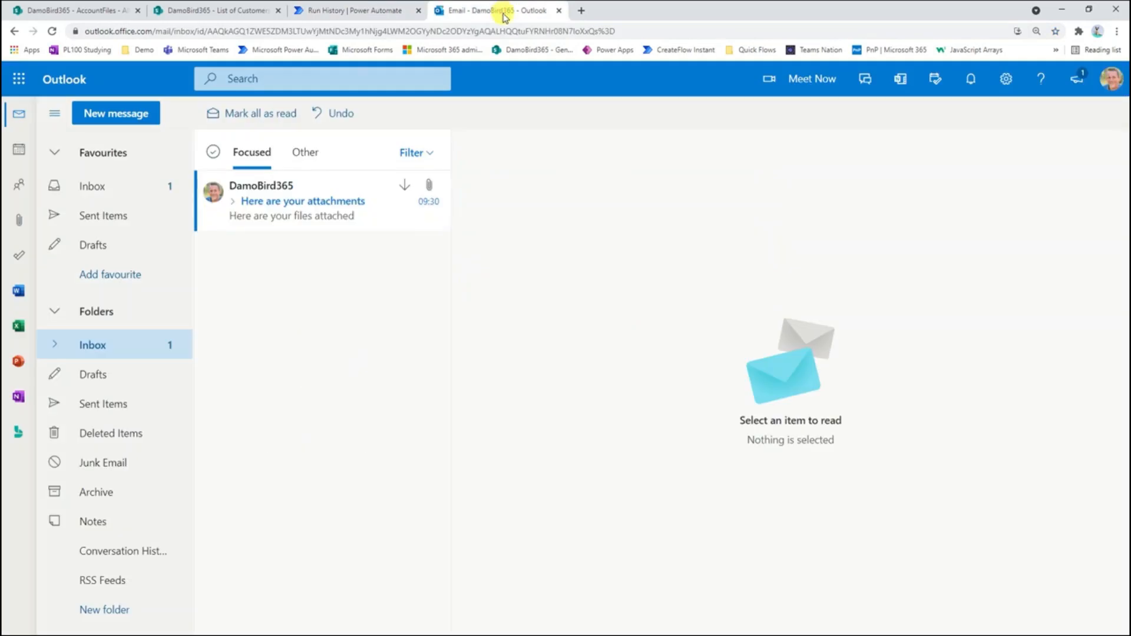
left_click(282, 215)
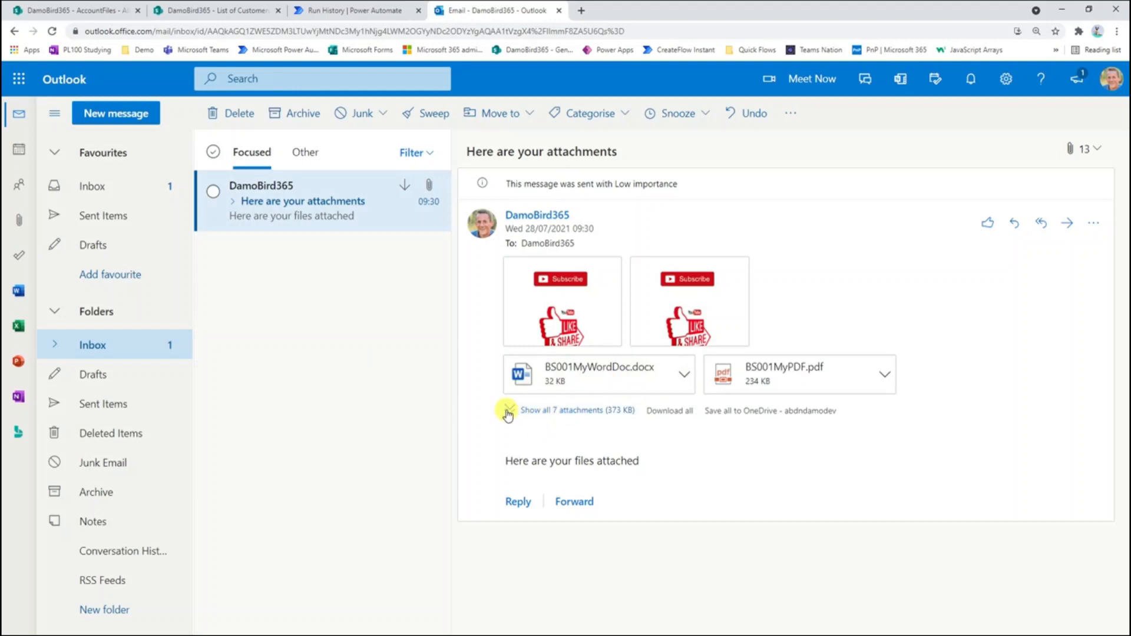
left_click(559, 384)
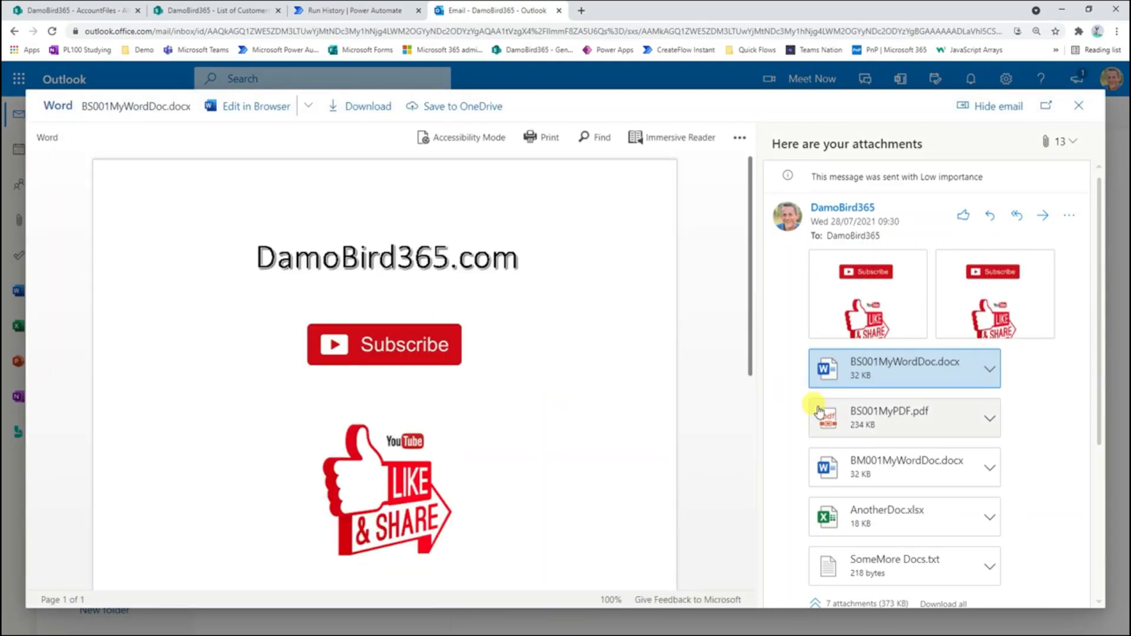
left_click(867, 419)
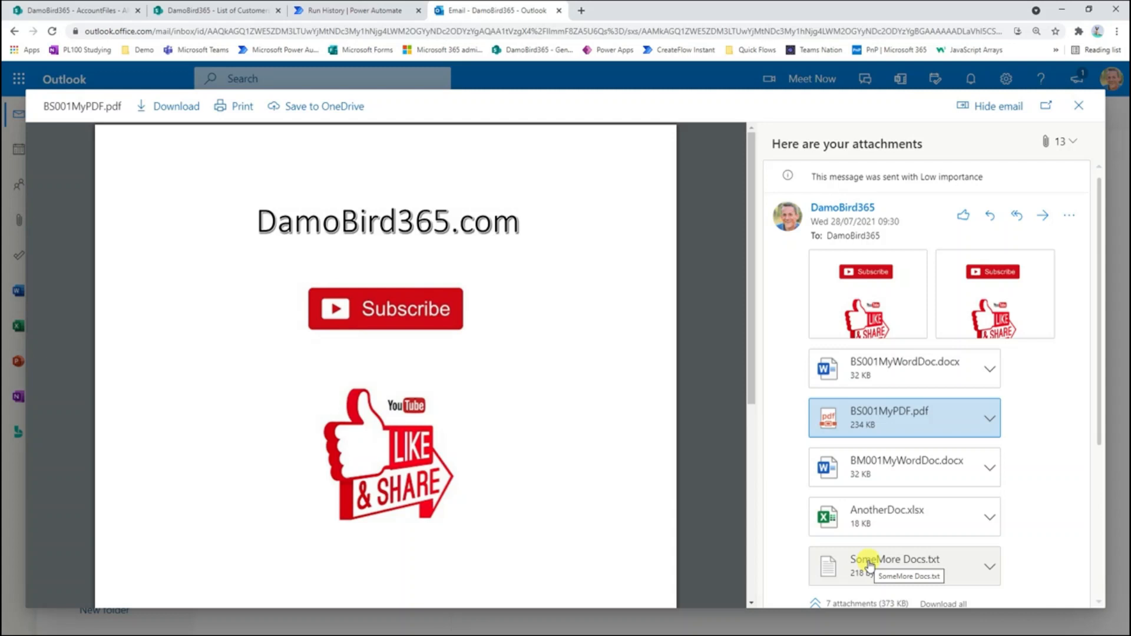
left_click(868, 564)
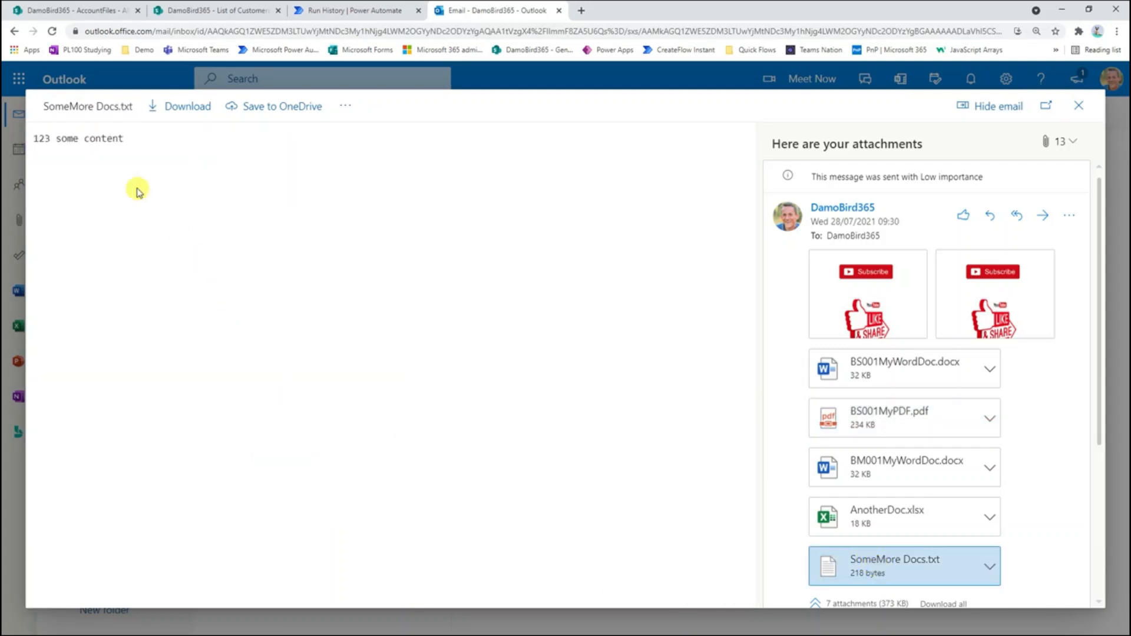
left_click(1078, 106)
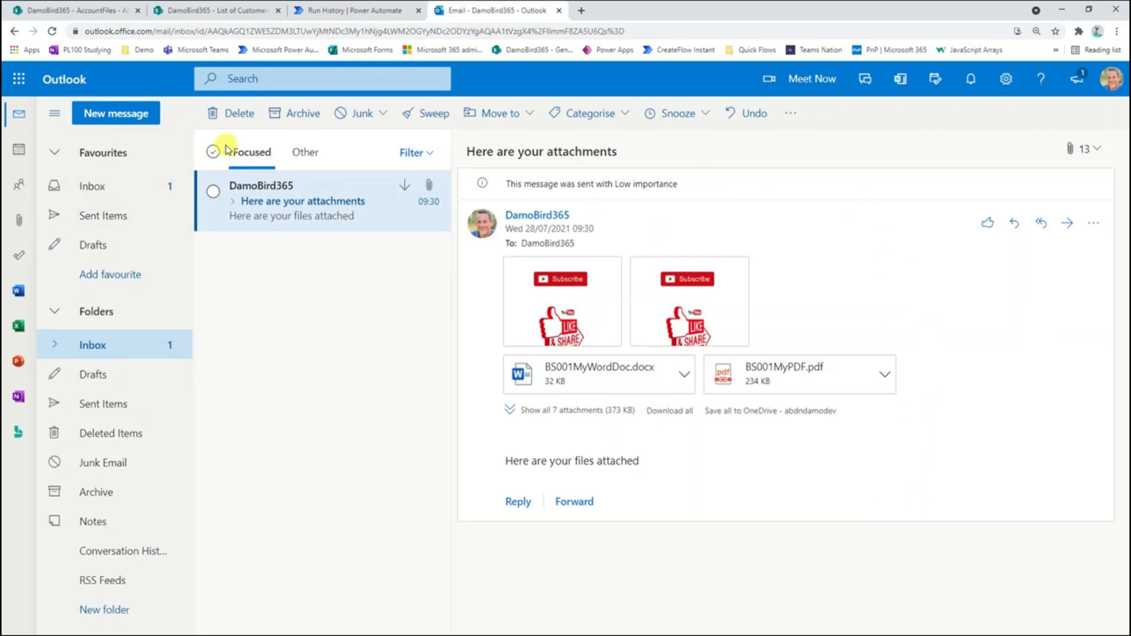
- Check the SharePoint List of Customers, then edit the flow in Power Automate to insert SharePoint "Get items" between "Attachment Array" and "Send an email (V2)"
left_click(202, 11)
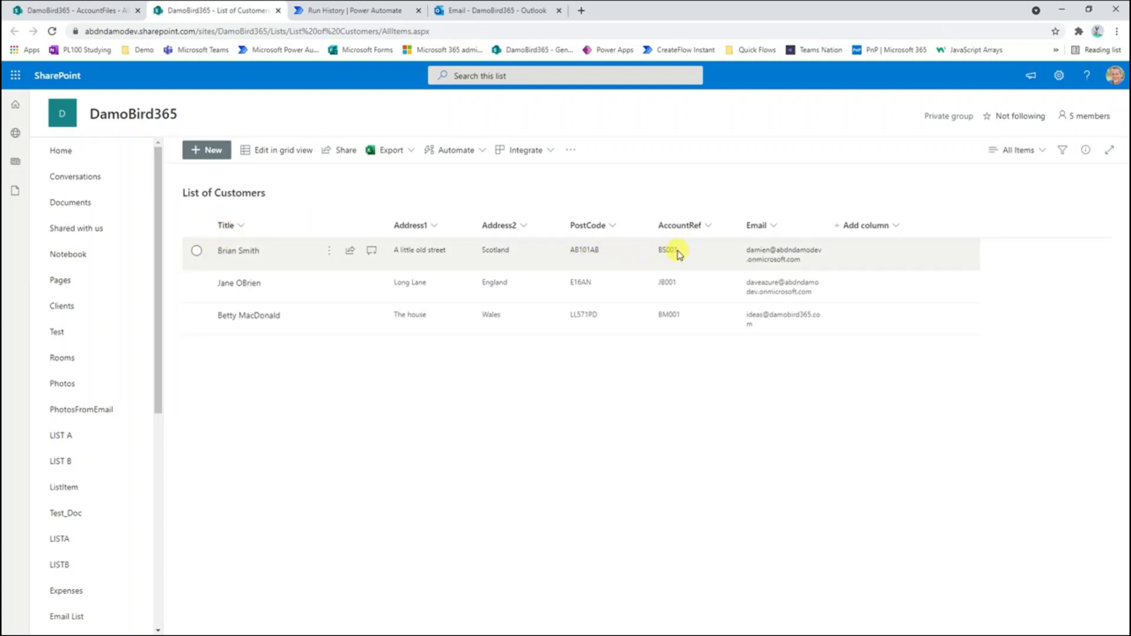
left_click(352, 12)
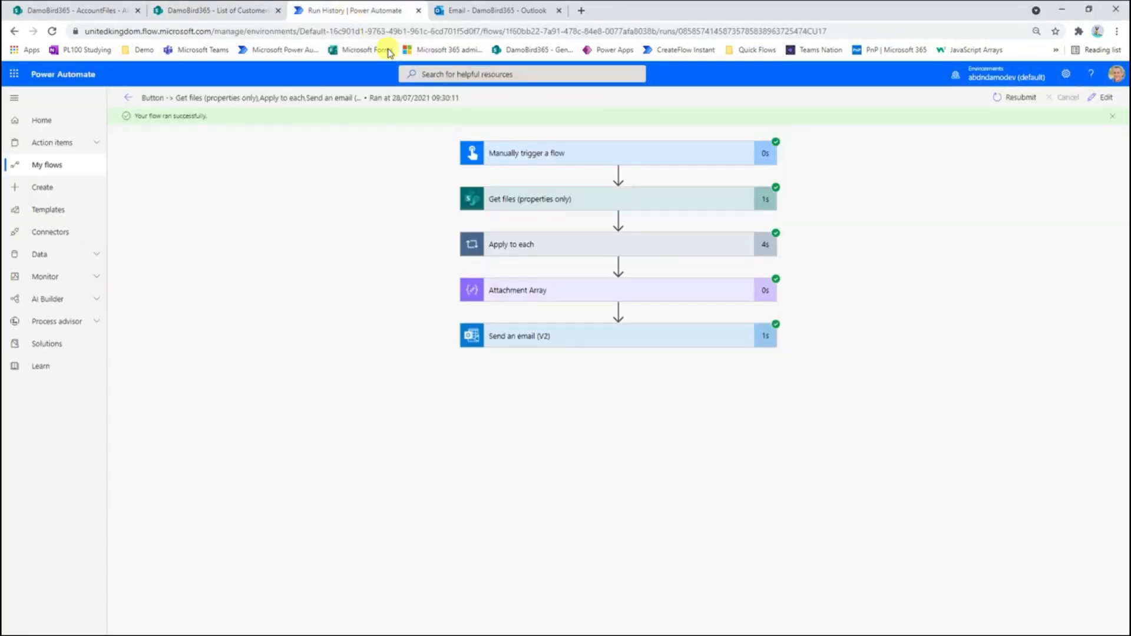
left_click(1109, 98)
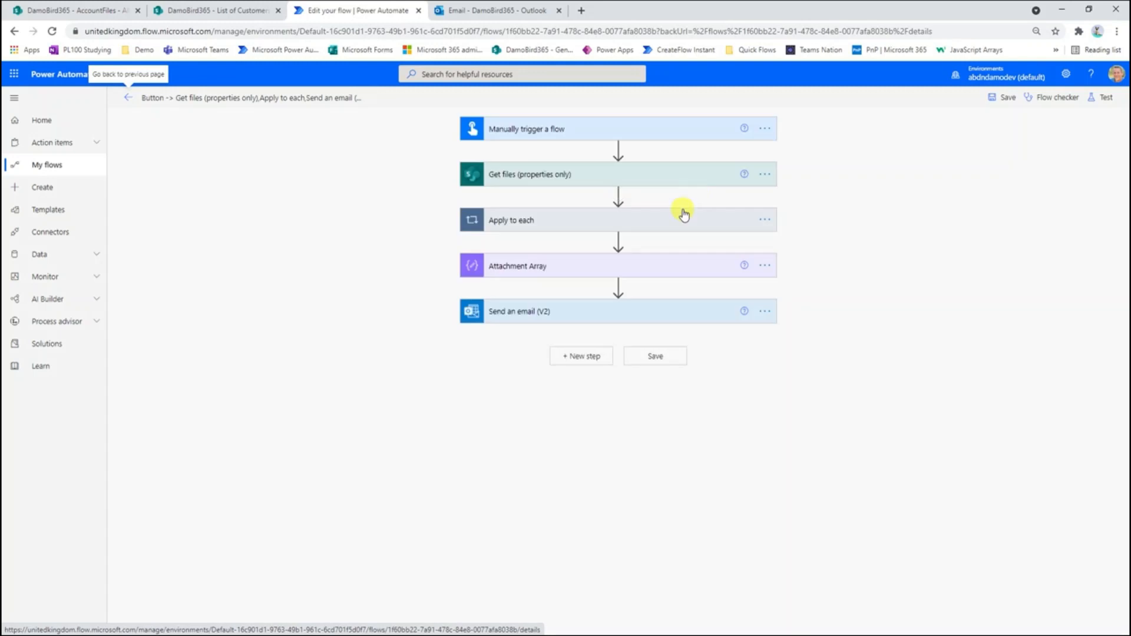
left_click(619, 287)
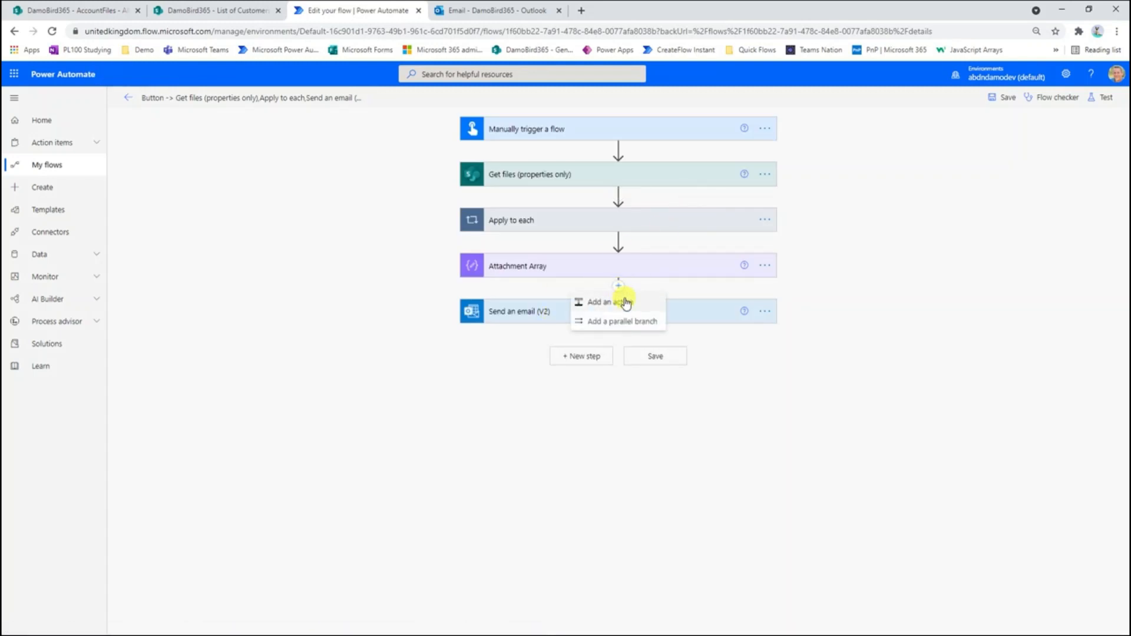
left_click(625, 302)
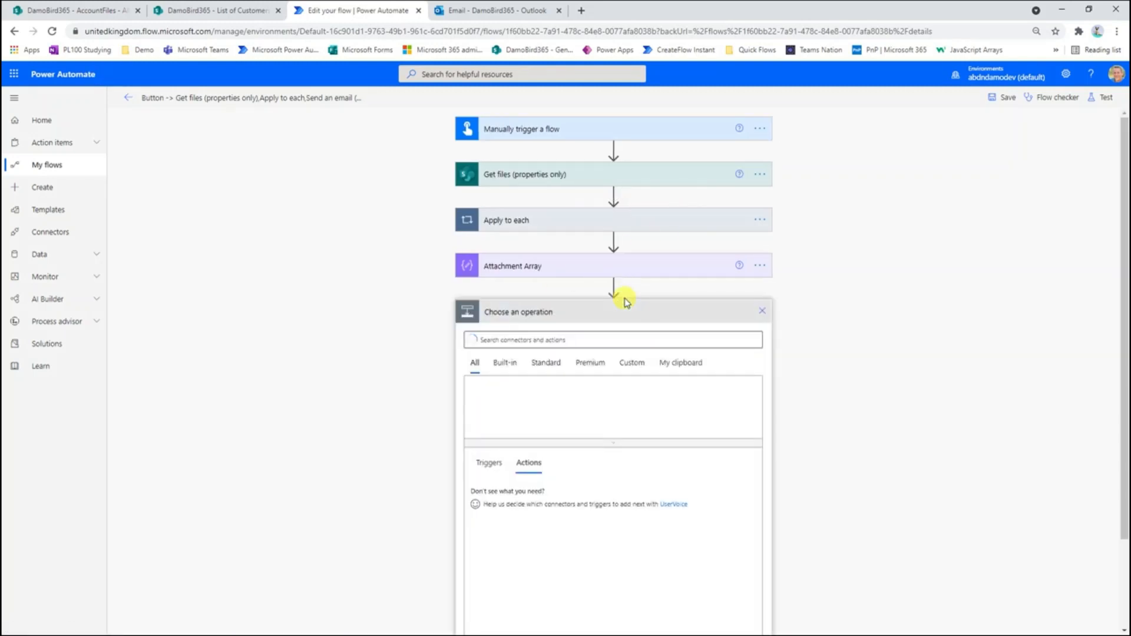
type("get items")
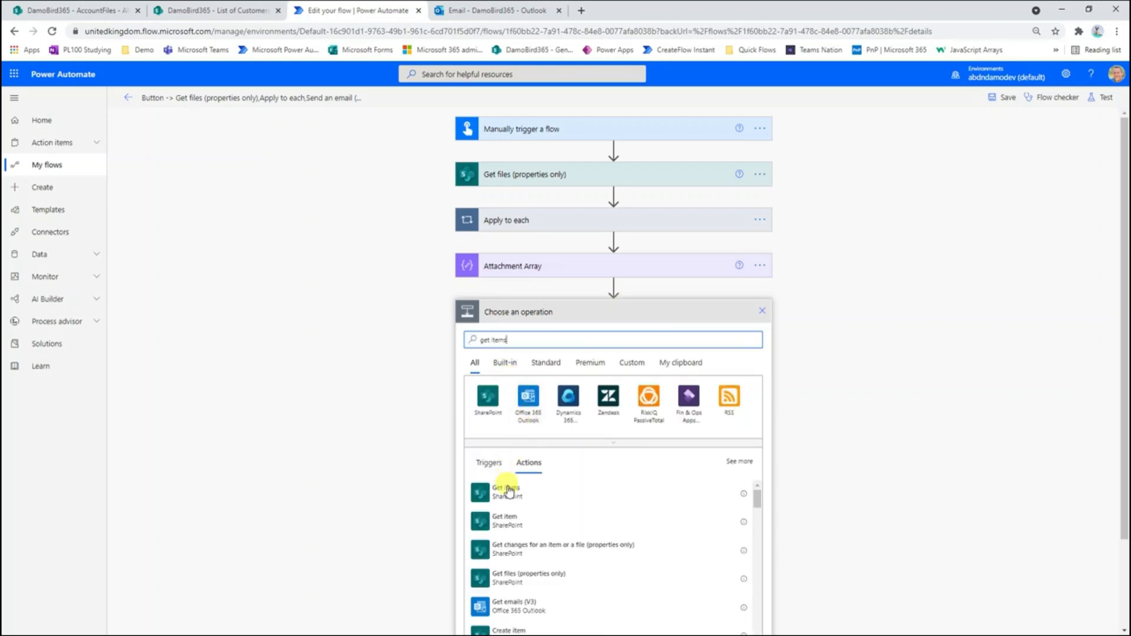
left_click(513, 497)
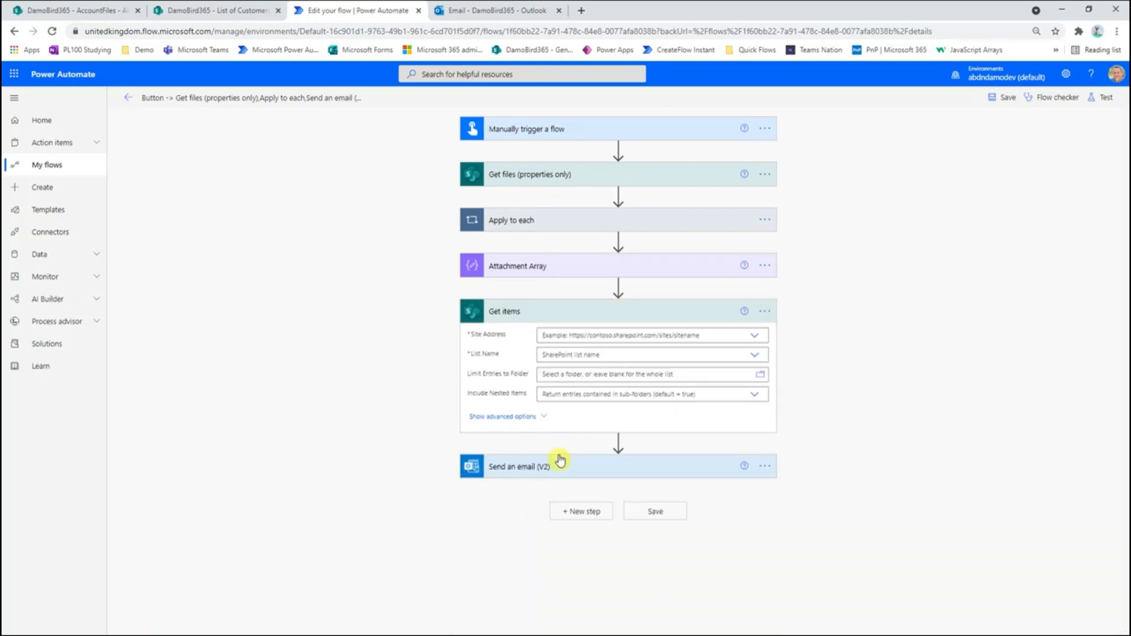
- Point "Get items" to the DamoBird365 site and its "List of Customers" list
left_click(758, 336)
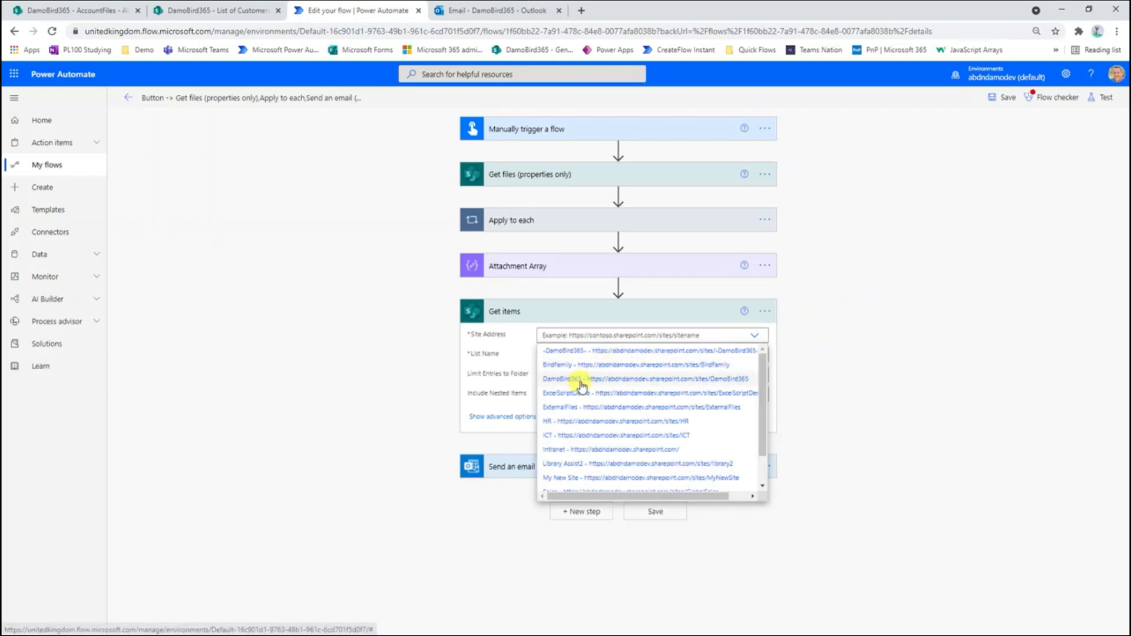
left_click(582, 386)
left_click(756, 367)
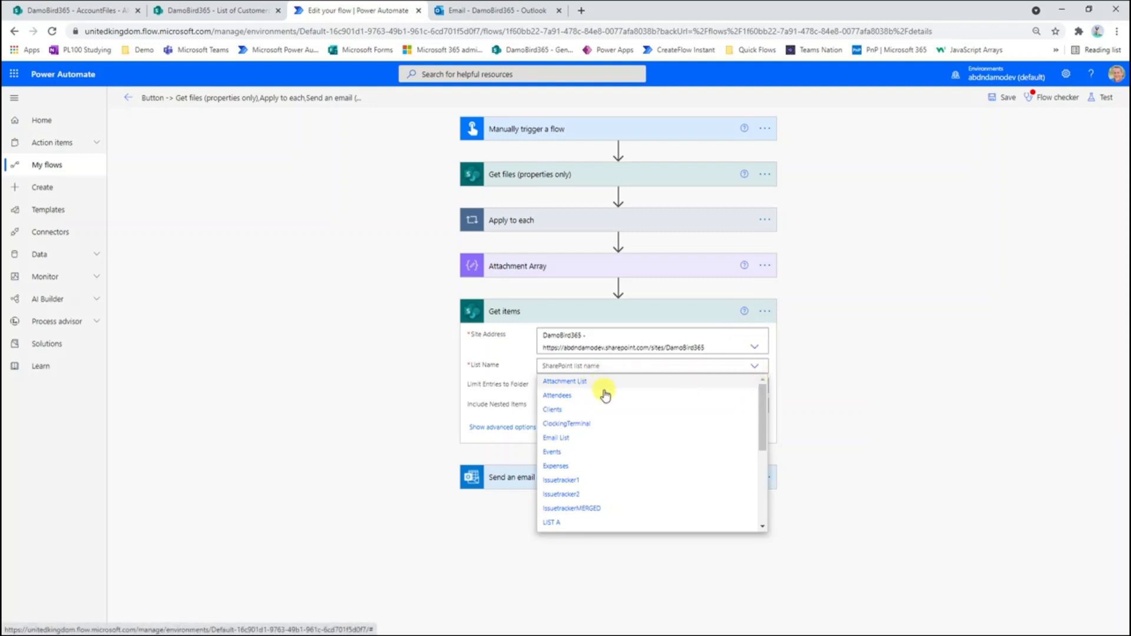
scroll(591, 472, "down", 3)
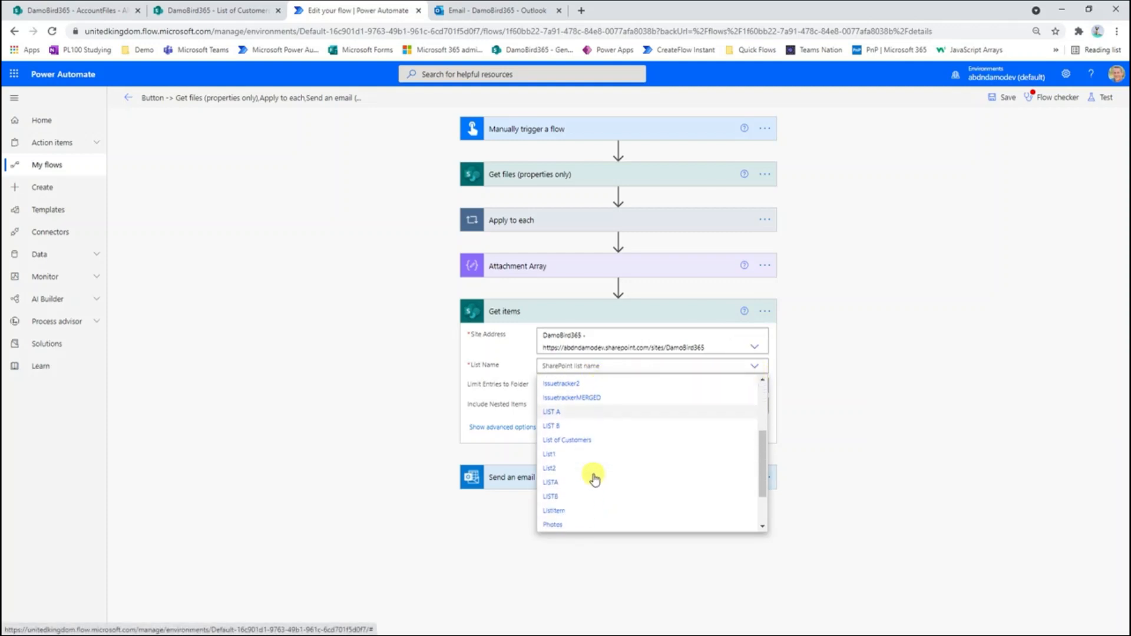
left_click(585, 436)
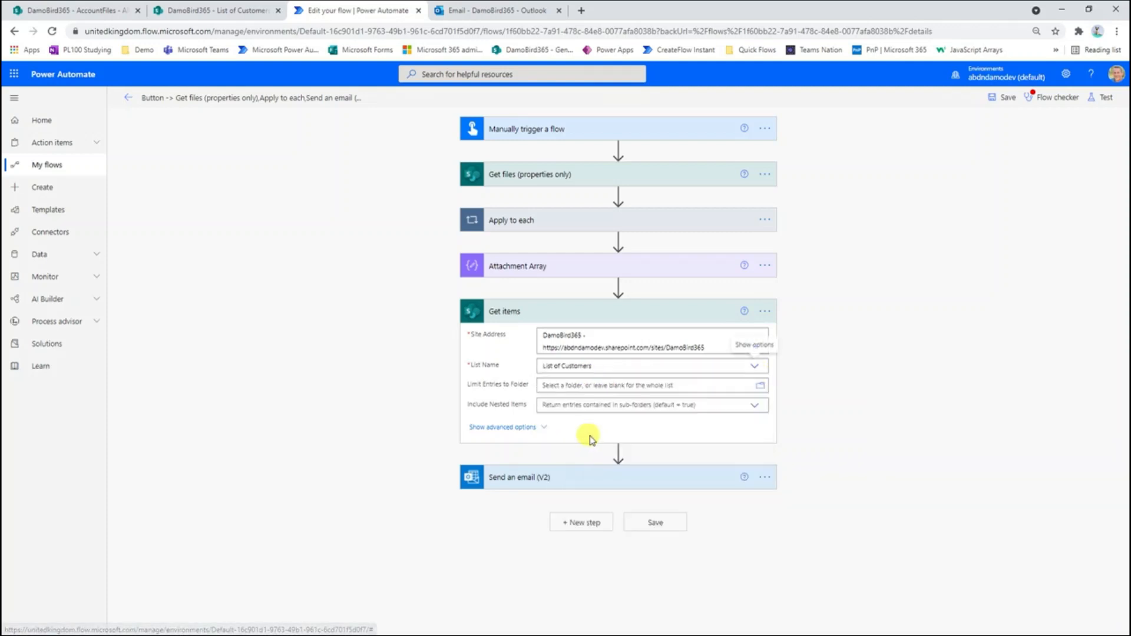
- Insert a "Filter array" Data Operation action between "Get items" and "Send an email (V2)"
left_click(617, 452)
left_click(623, 468)
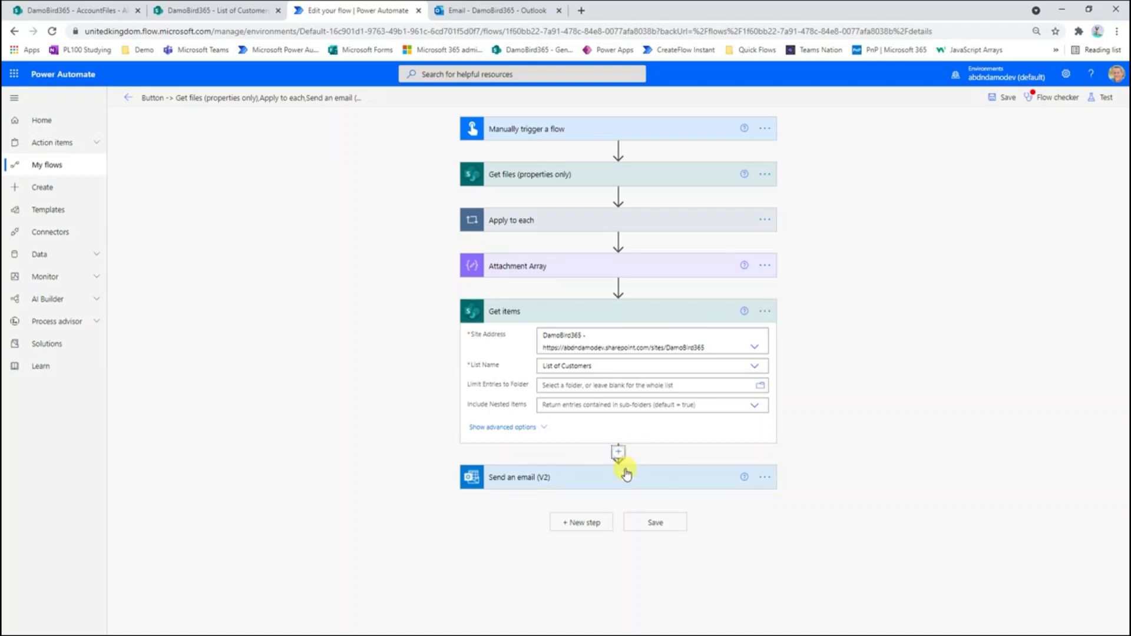
type("n")
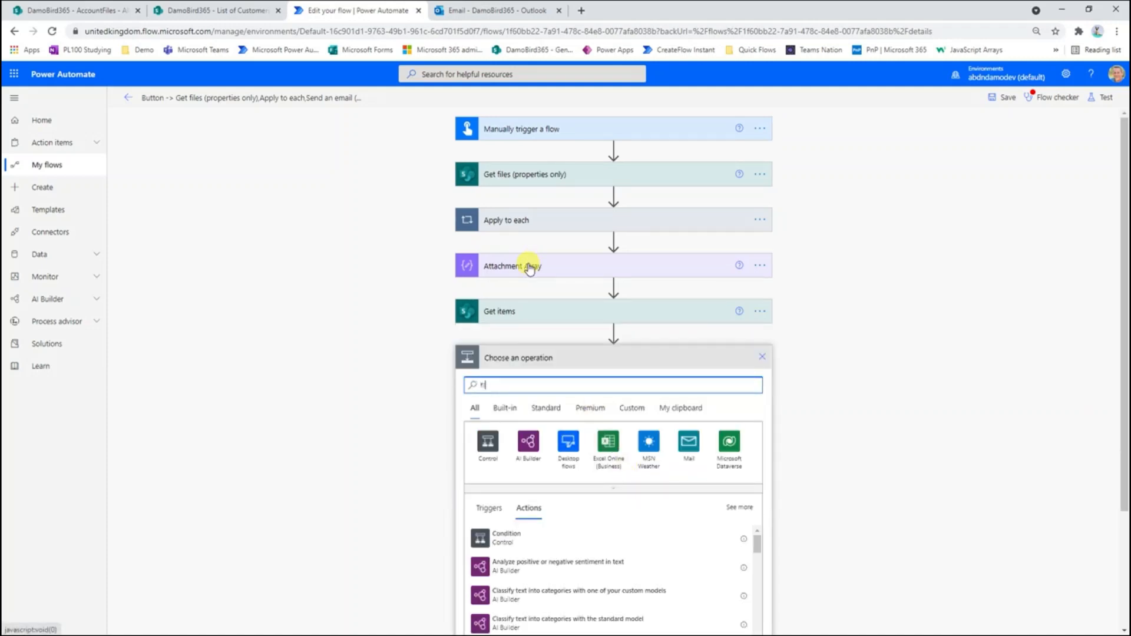
type("ilter arra")
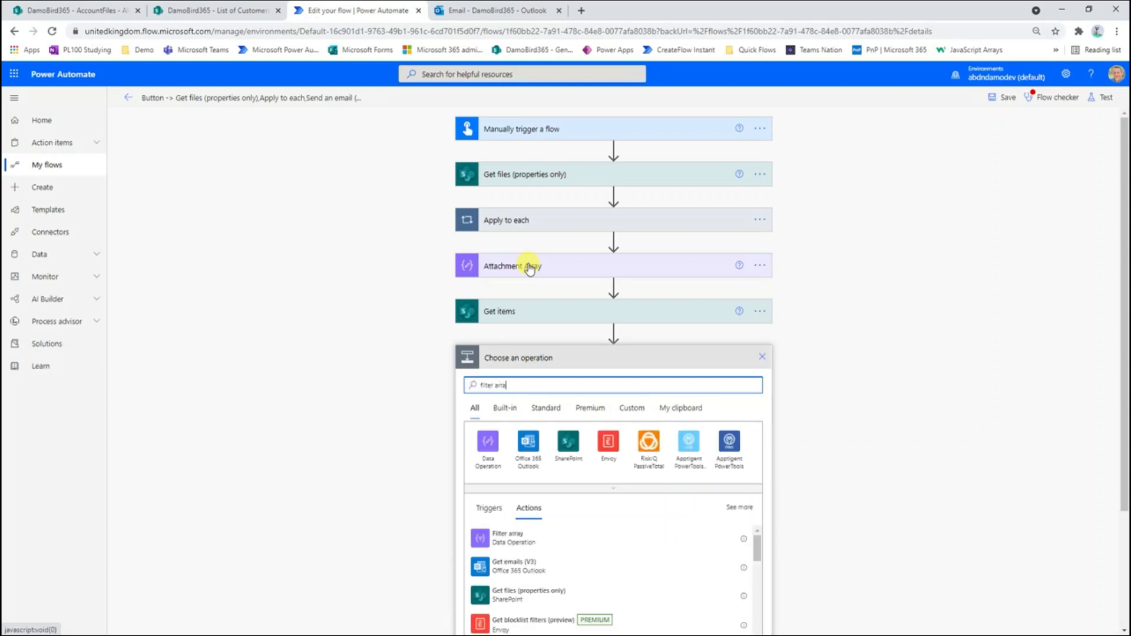
type("y")
left_click(522, 537)
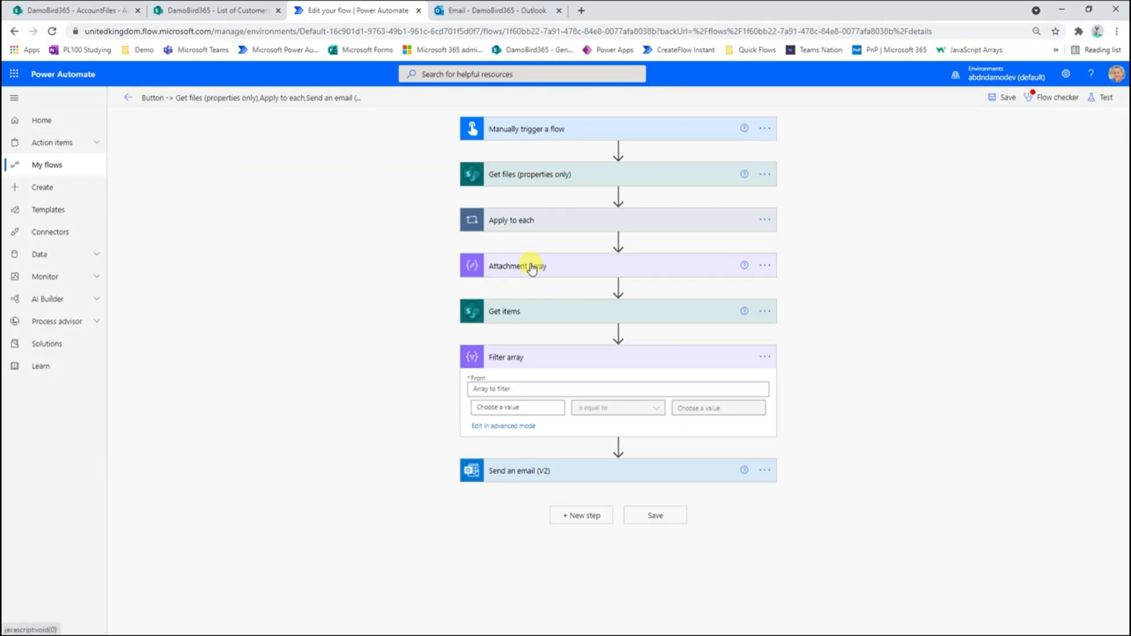
- Set the From input of "Filter array" to the Outputs of "Attachment Array"
left_click(194, 12)
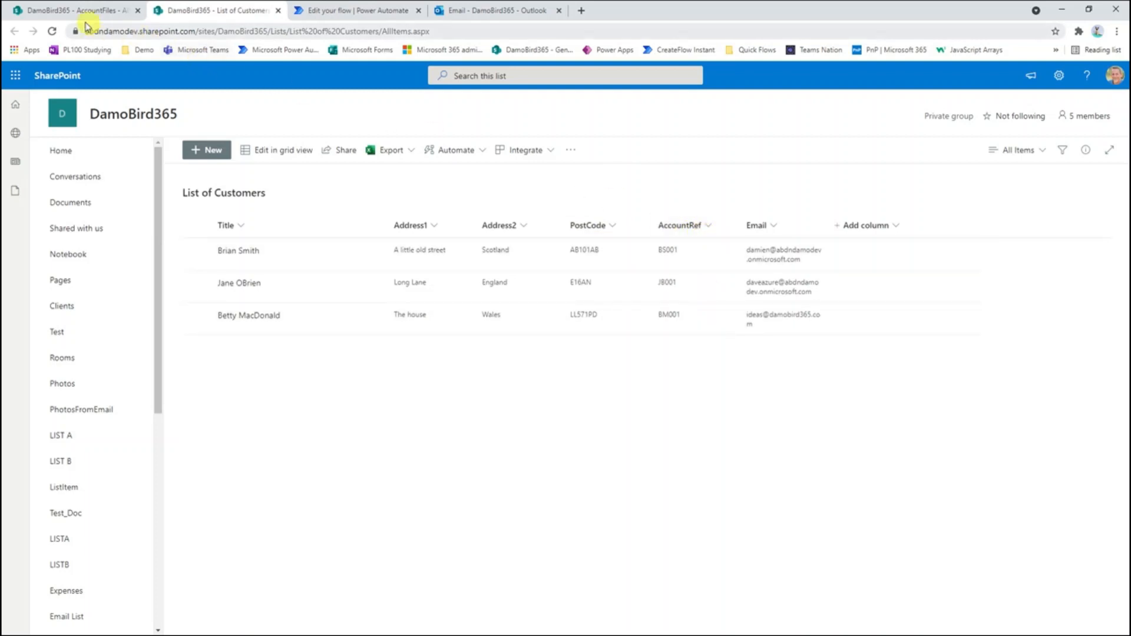
left_click(371, 18)
left_click(513, 359)
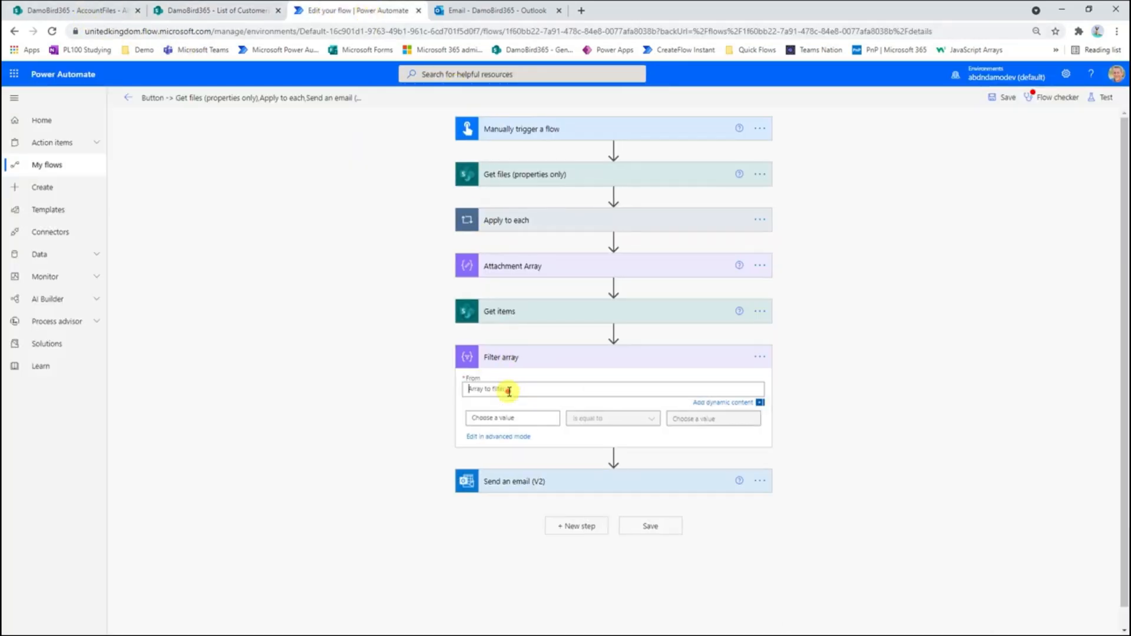
left_click(505, 390)
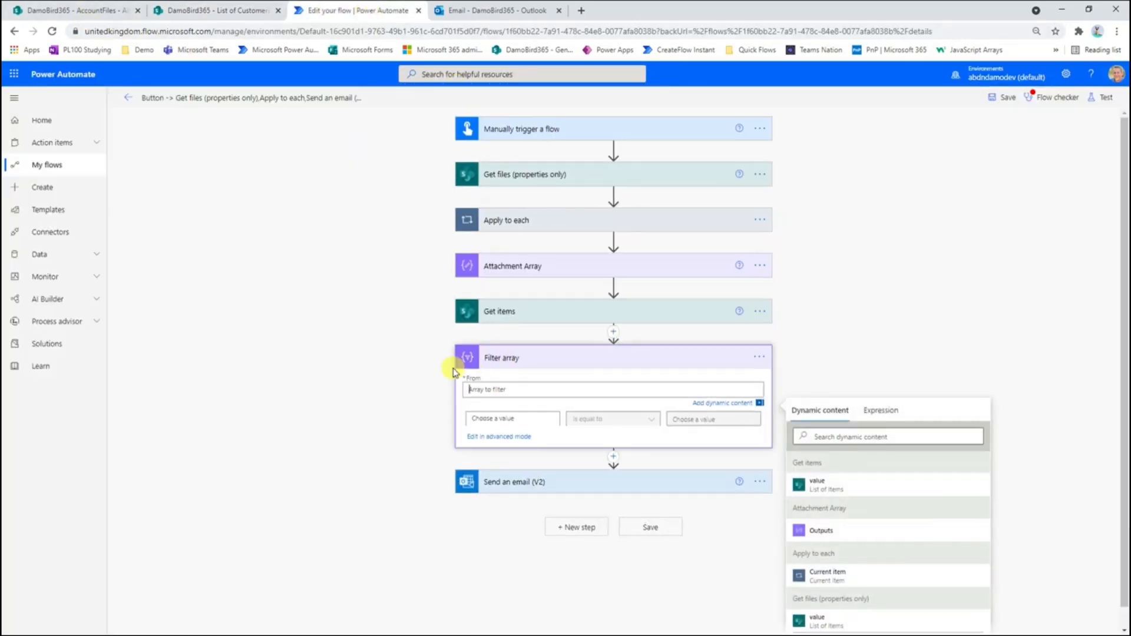
left_click(823, 533)
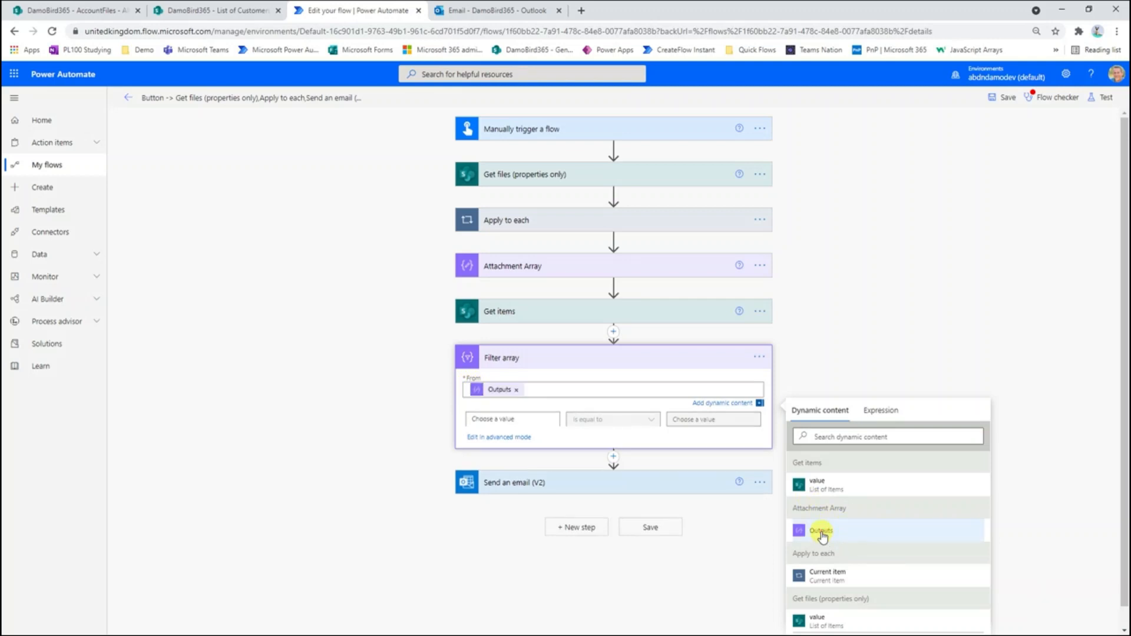
- Set the first value of the "Filter array" condition to the expression item()?['Name']
left_click(508, 421)
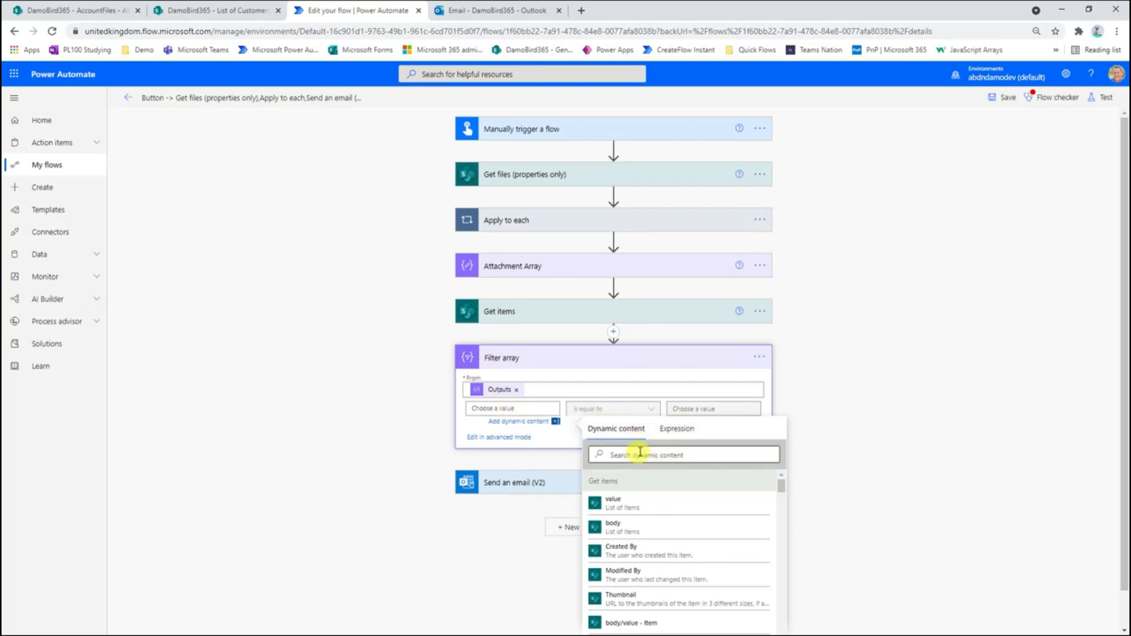
left_click(675, 436)
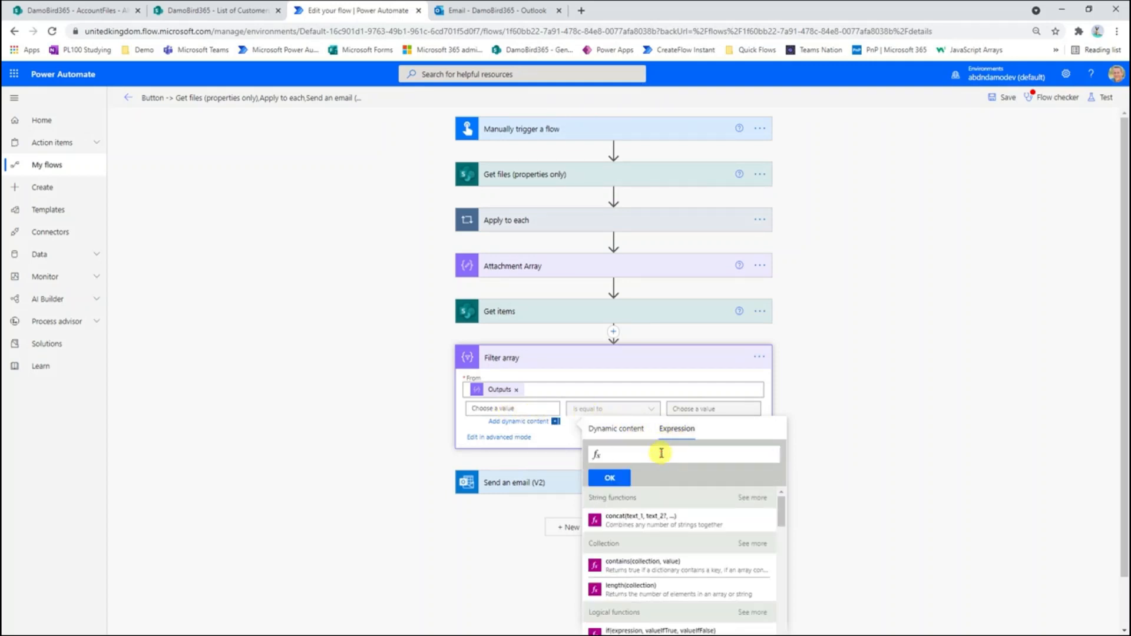
type("item()?['Name")
left_click(610, 477)
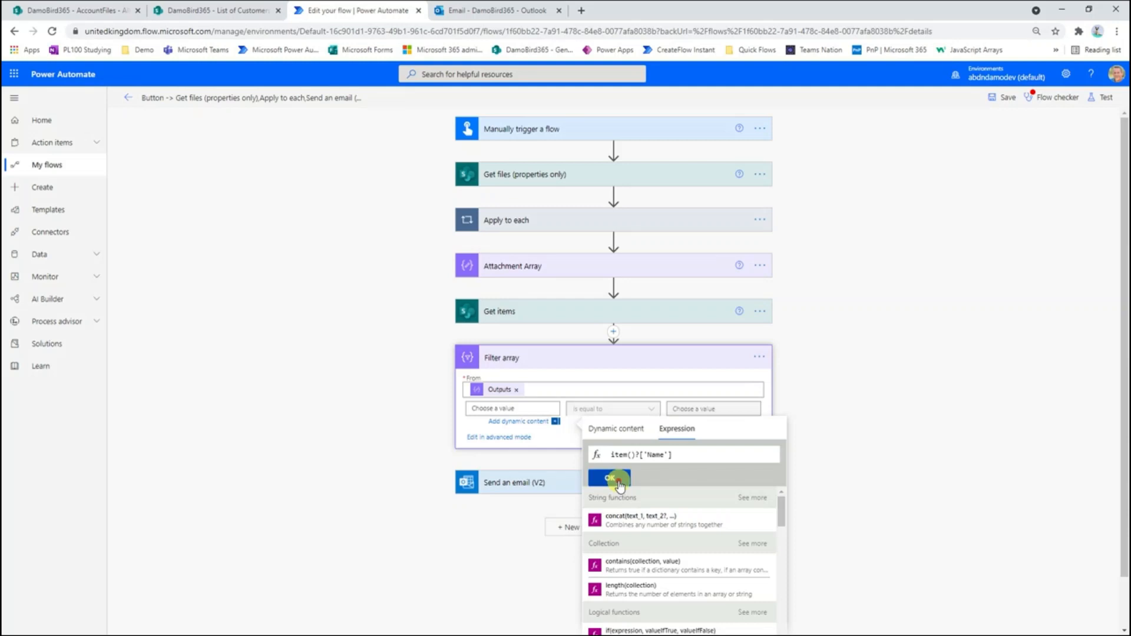
- Check the Name key in the "Attachment" action inside "Apply to each", then set the "Filter array" condition operator to "starts with"
left_click(527, 222)
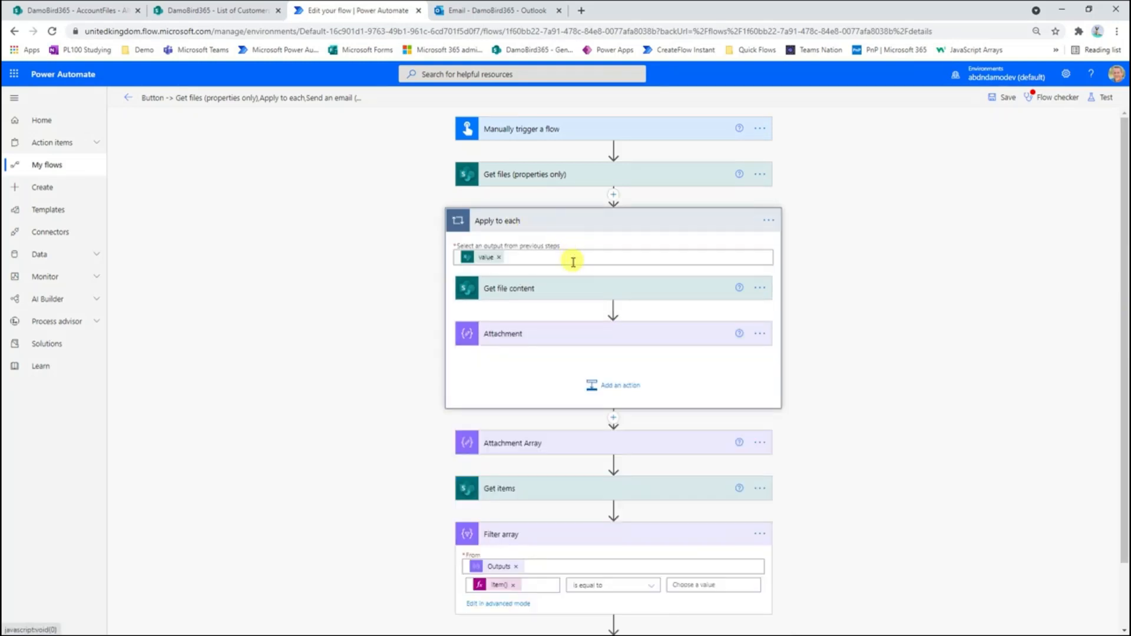
left_click(514, 331)
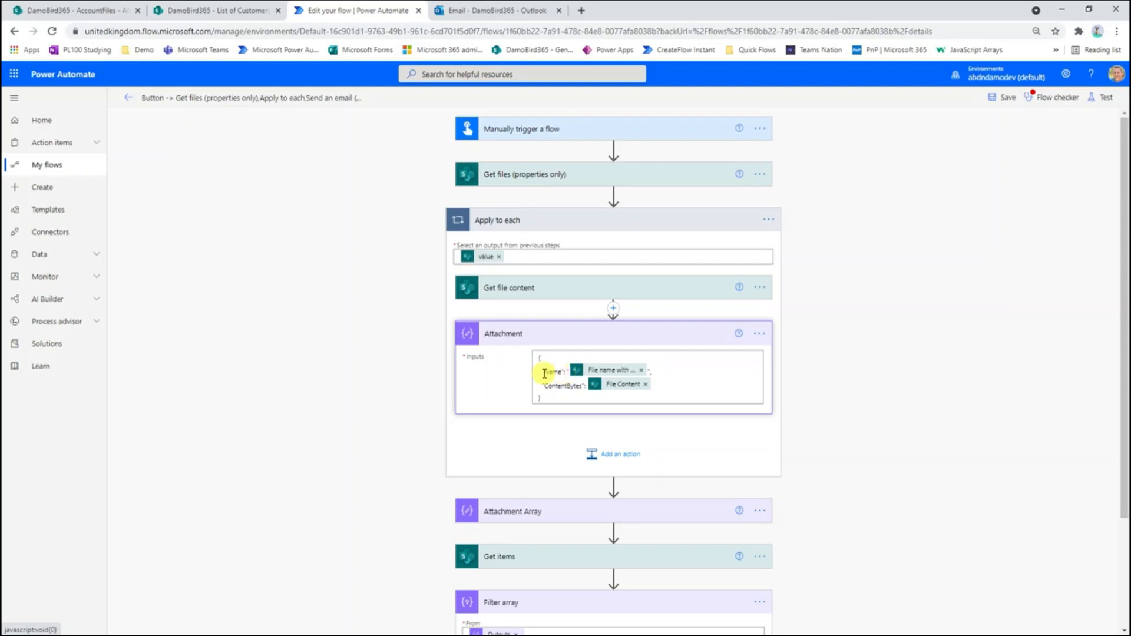
scroll(552, 372, "down", 3)
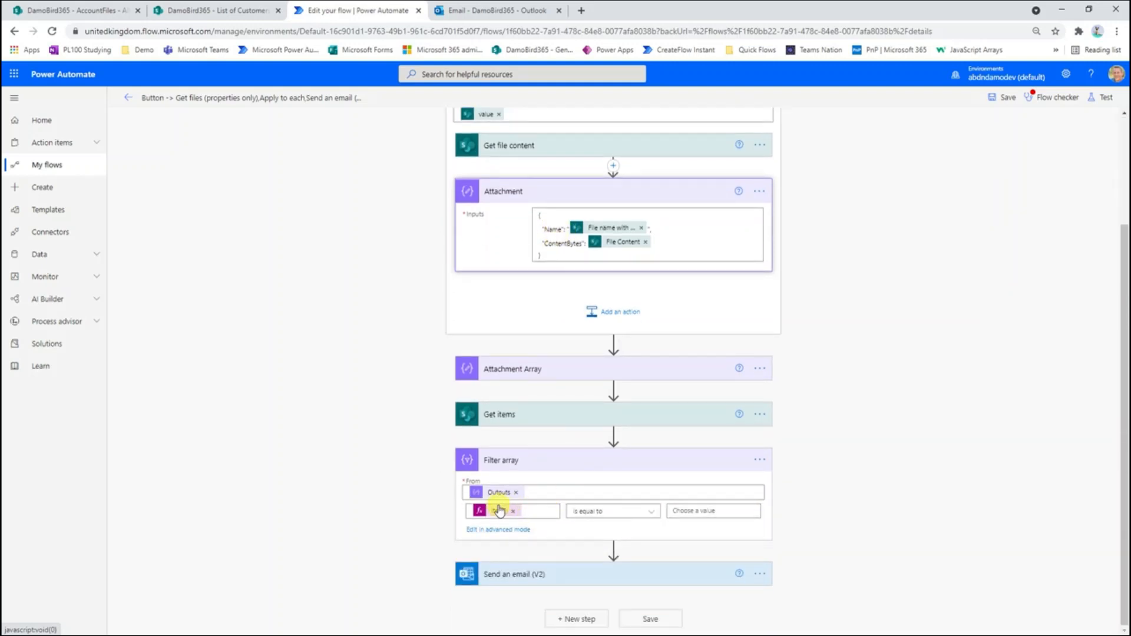
left_click(598, 510)
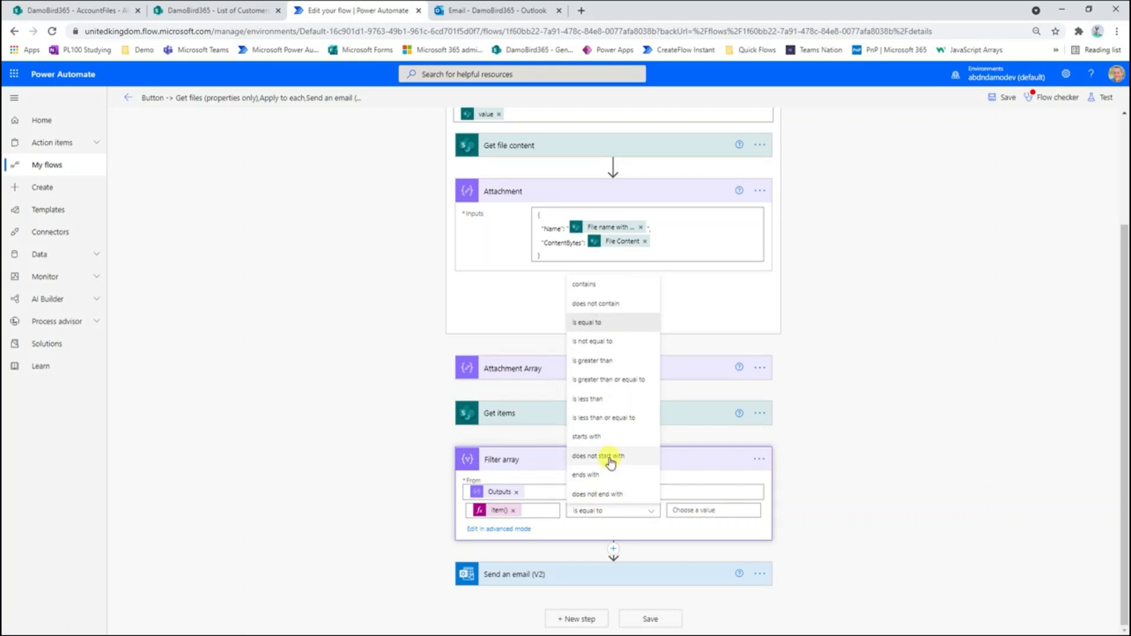
left_click(600, 439)
- Set the comparison value of "Filter array" to AccountRef from "Get items" and review the resulting condition
left_click(695, 510)
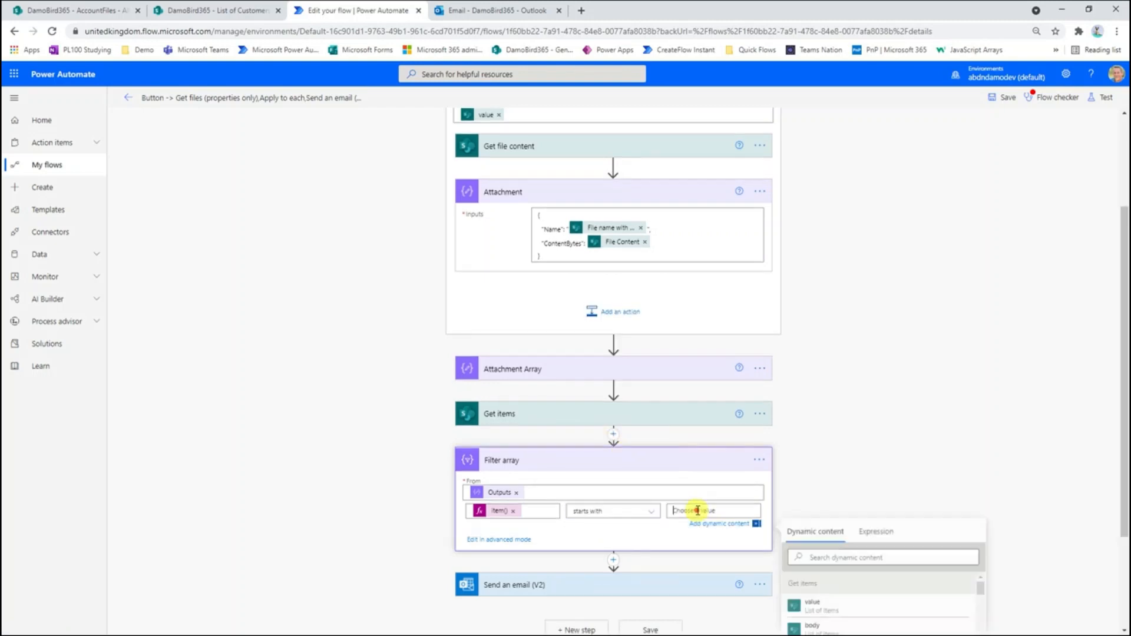
scroll(883, 518, "down", 3)
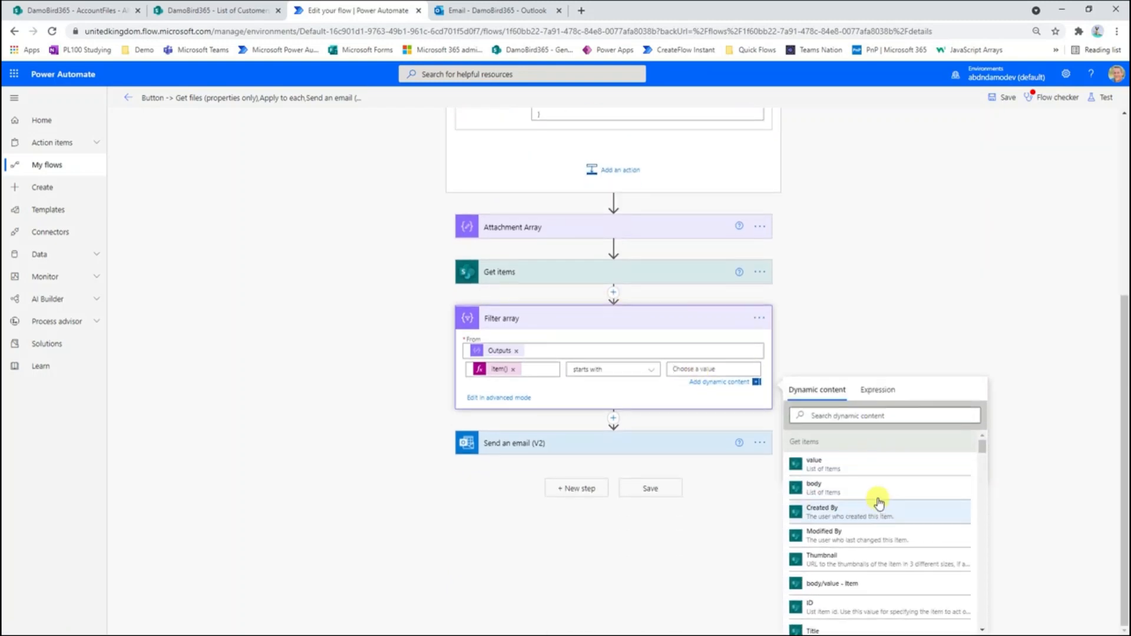
left_click(835, 416)
type("Accou")
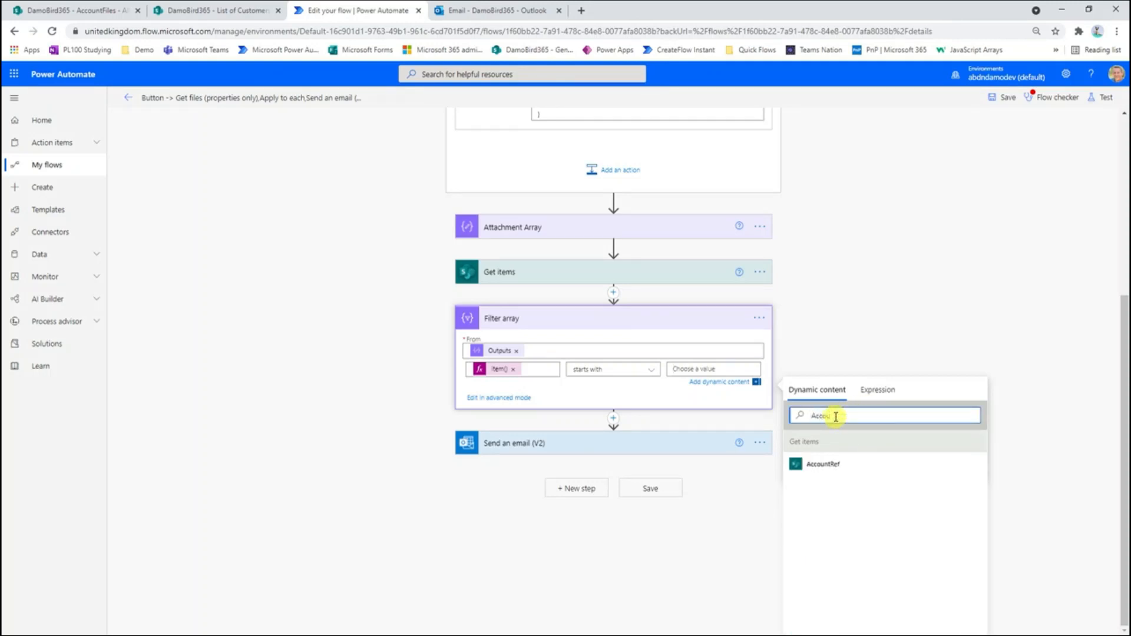
left_click(848, 464)
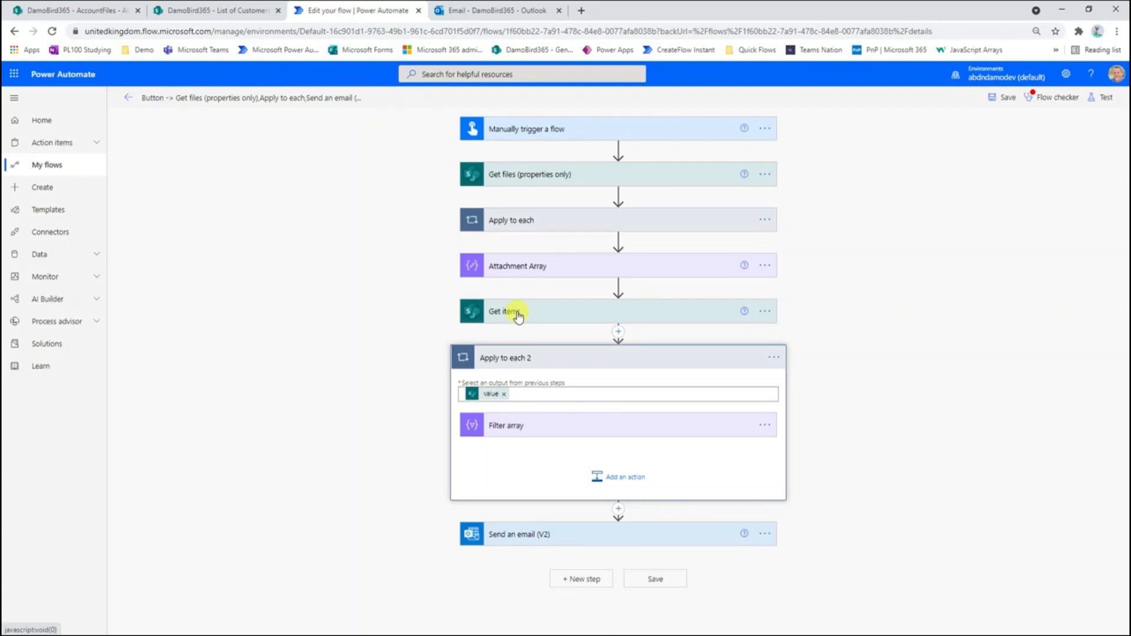
left_click(505, 427)
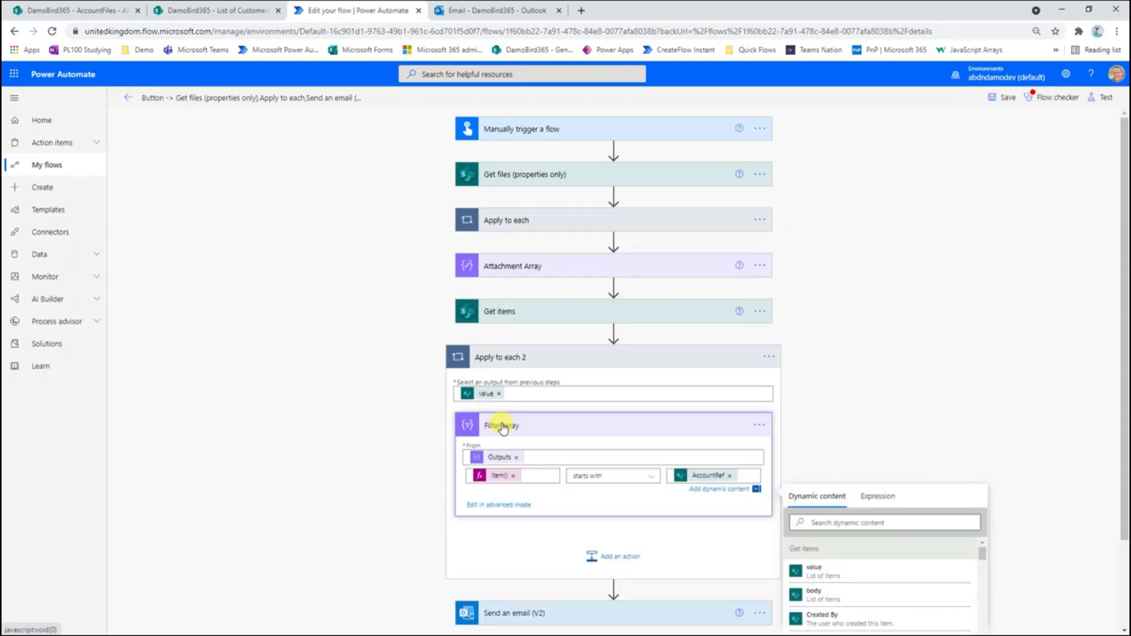
scroll(503, 427, "down", 2)
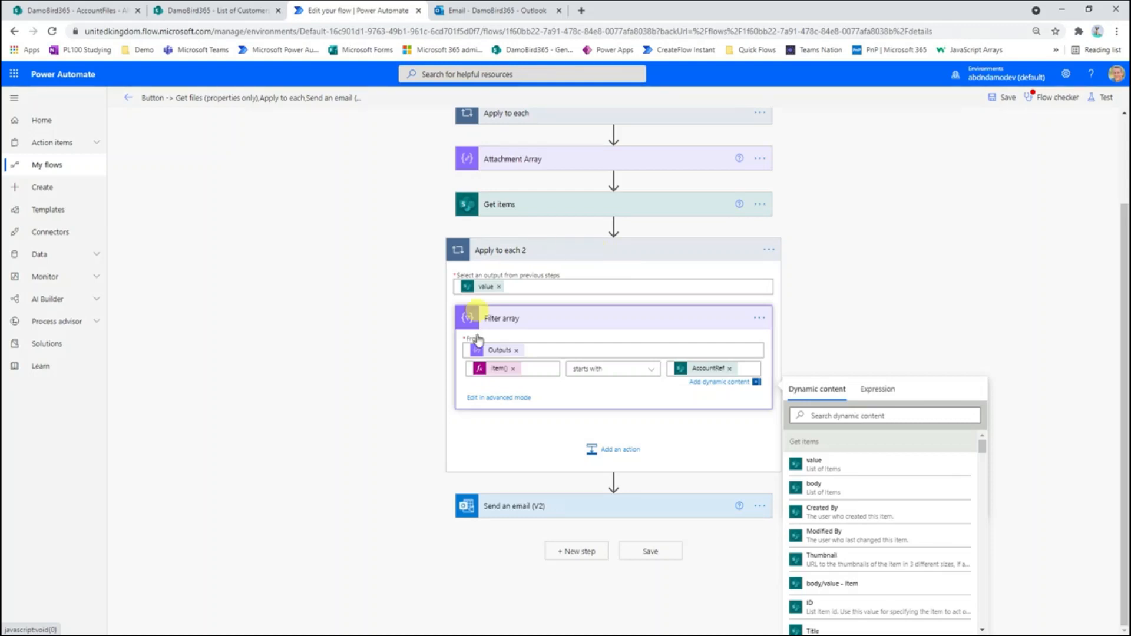
- Add a Data Operation "Compose" action after "Filter array" inside "Apply to each 2"
left_click(579, 514)
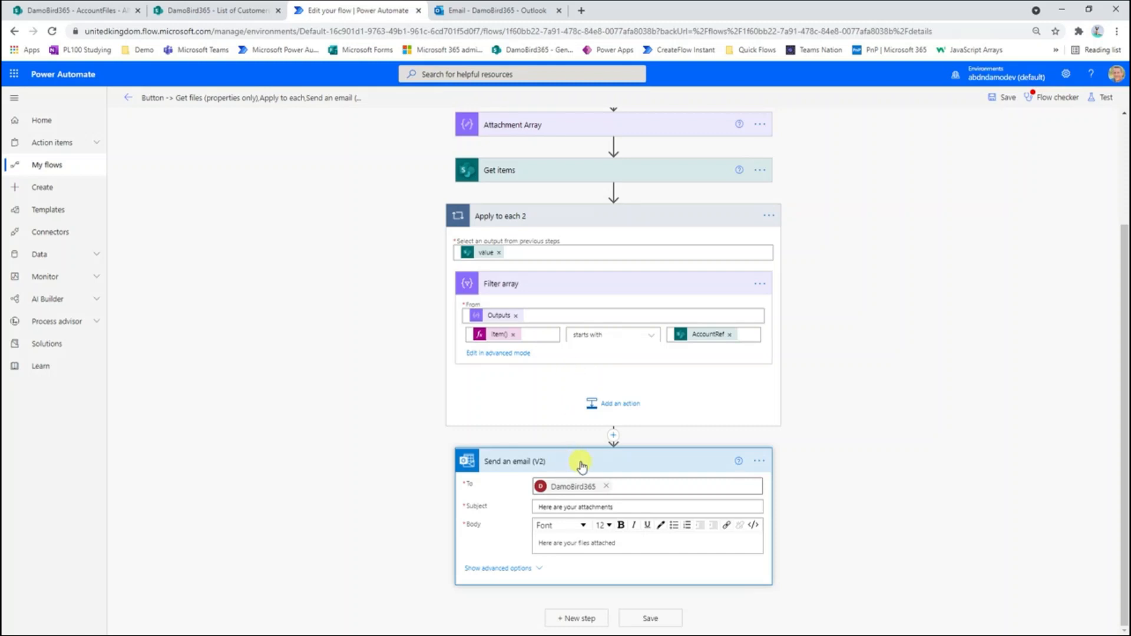
mouse_move(579, 465)
left_mouse_down()
mouse_move(597, 361)
mouse_move(597, 382)
mouse_move(576, 270)
mouse_move(599, 452)
mouse_move(606, 437)
mouse_move(593, 388)
mouse_move(590, 458)
mouse_move(576, 462)
mouse_move(588, 307)
mouse_move(580, 467)
left_mouse_up()
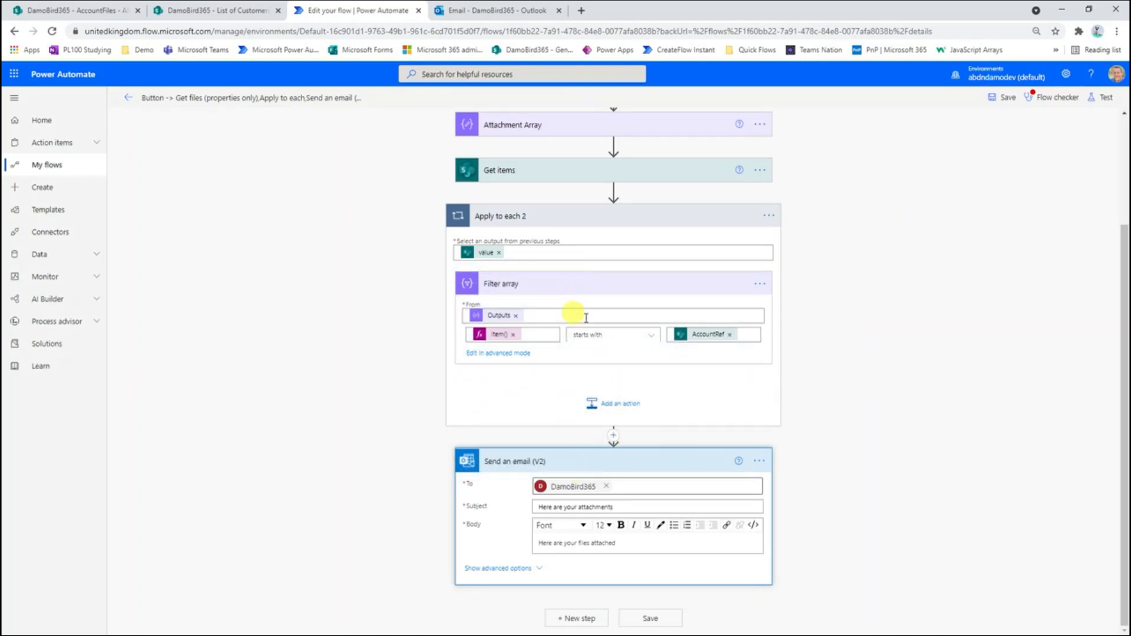
left_click(621, 412)
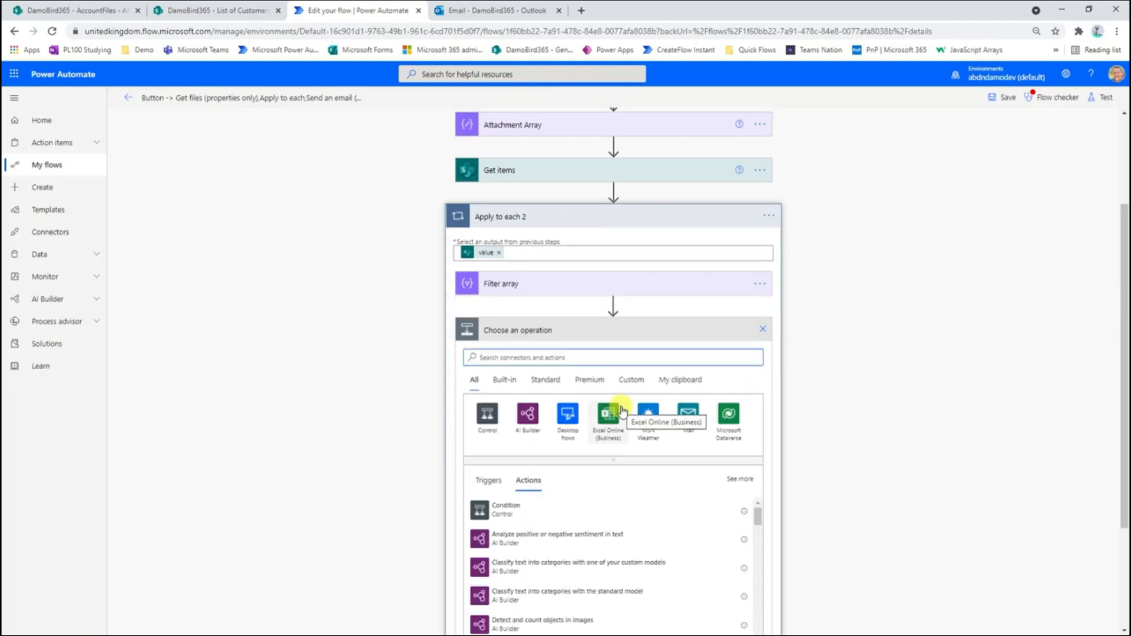
type("compose")
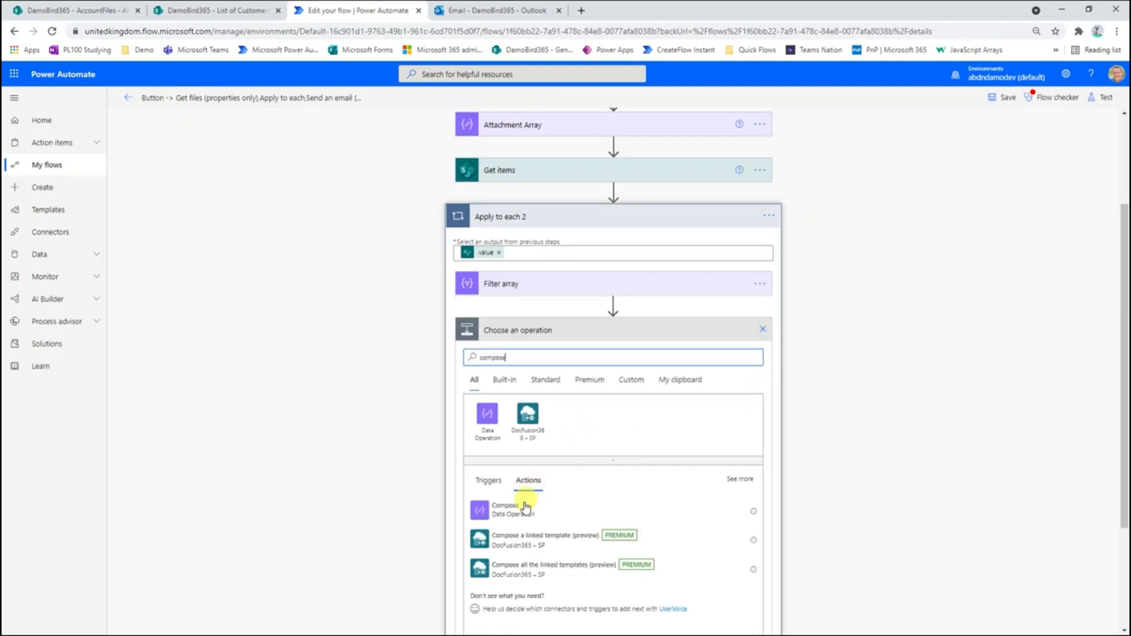
left_click(514, 512)
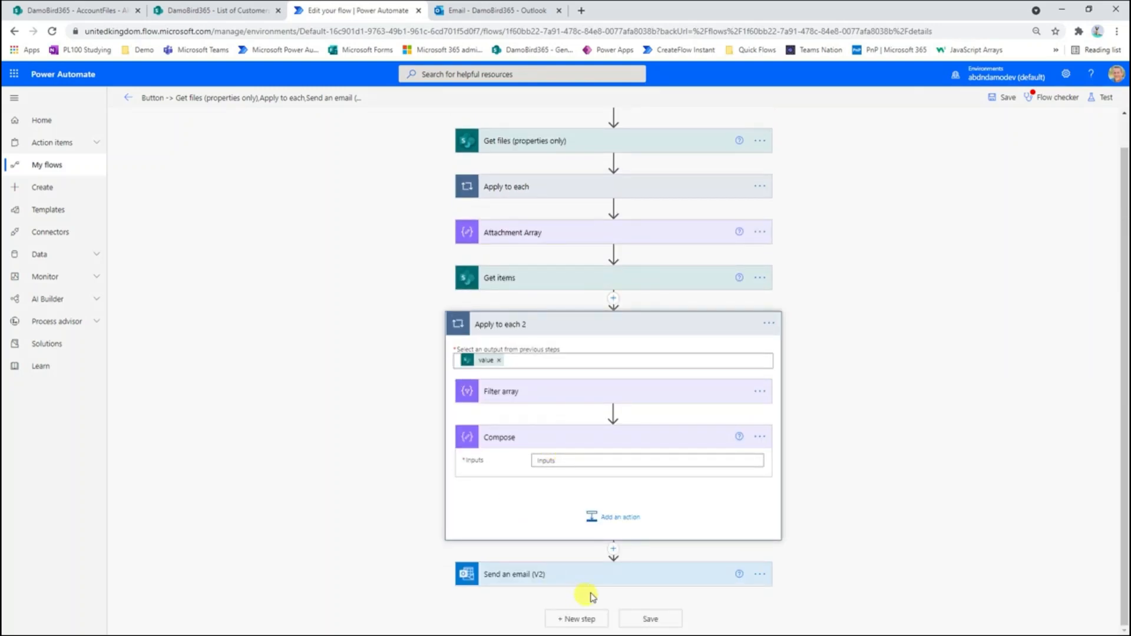
- Move "Send an email (V2)" into "Apply to each 2" directly after "Filter array" and delete the empty "Compose" action
left_click_drag(598, 577, 610, 418)
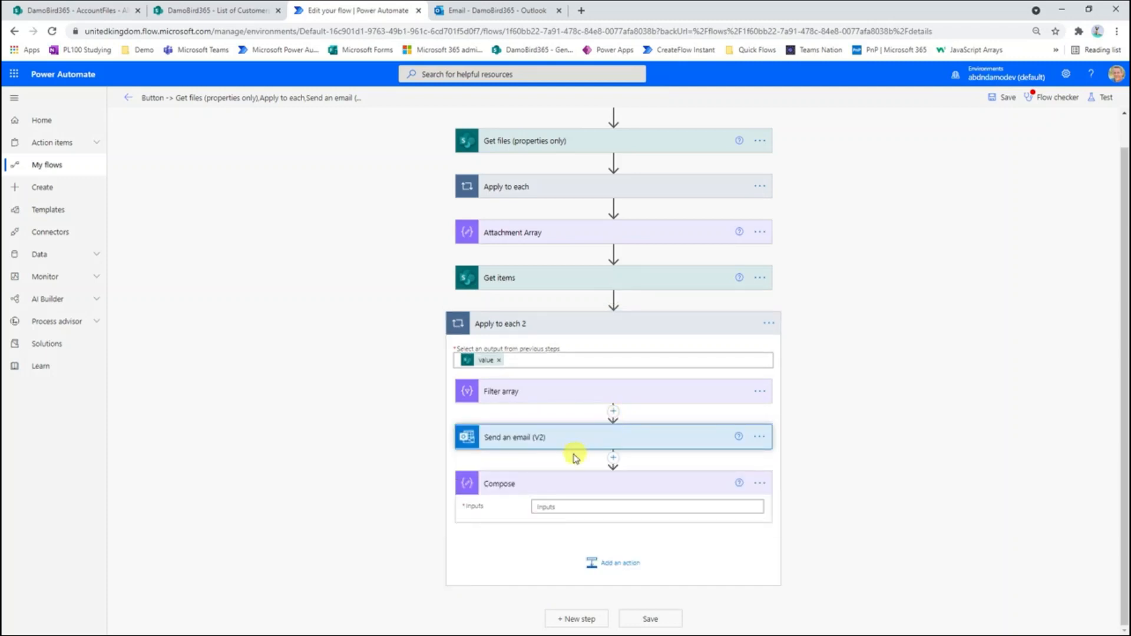
left_click(760, 484)
left_click(789, 612)
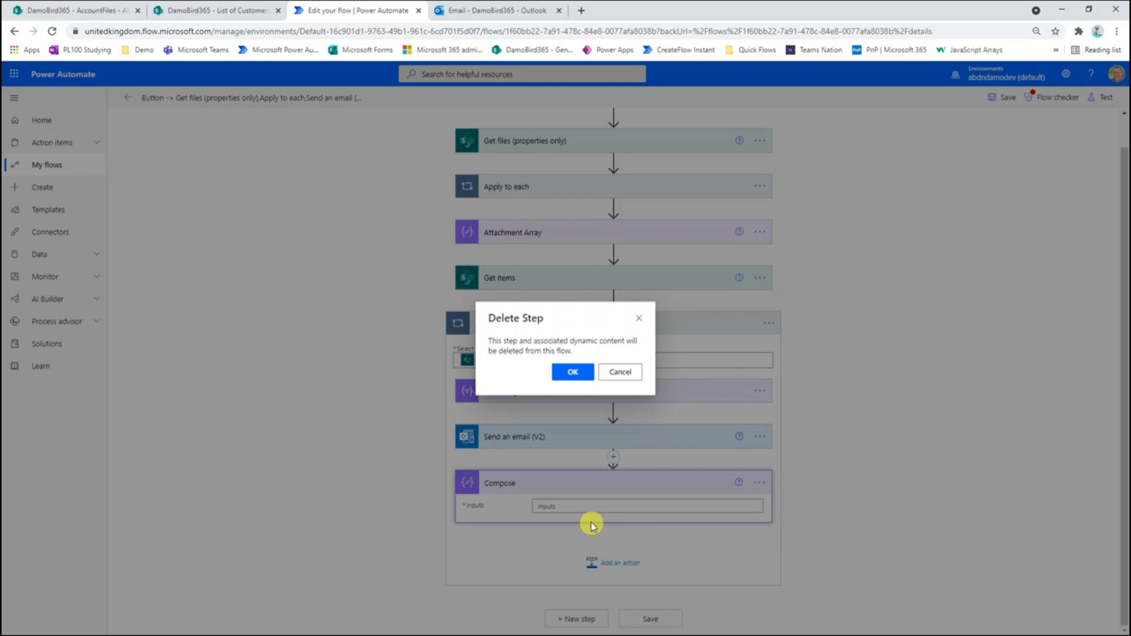
left_click(572, 381)
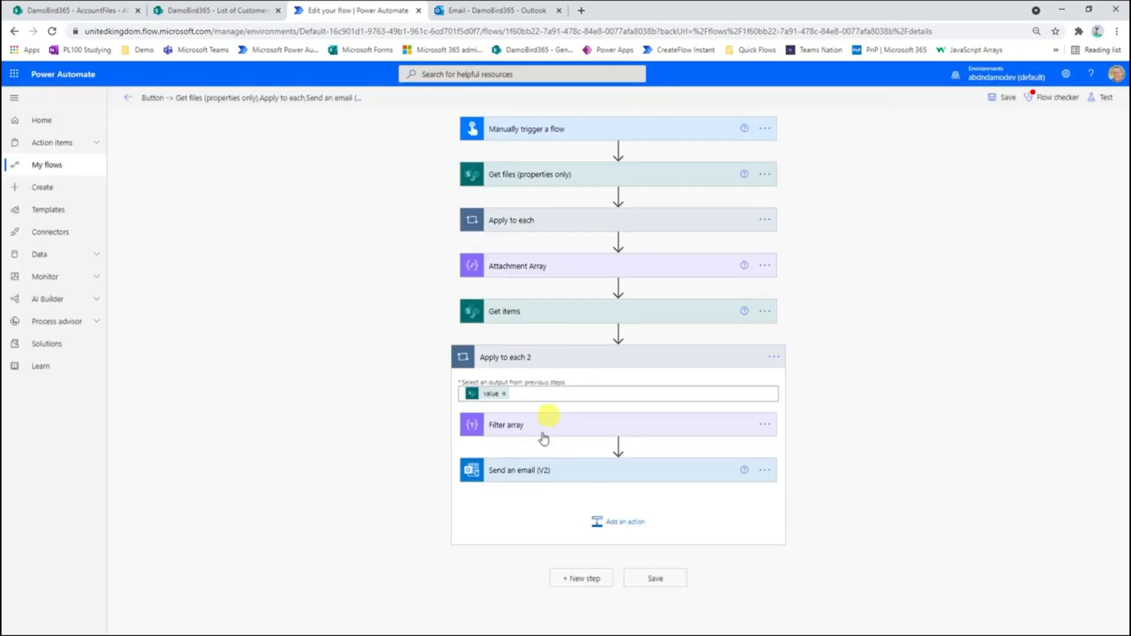
- Replace the Attachments value of "Send an email (V2)" with the Body of "Filter array"
left_click(542, 478)
scroll(655, 471, "down", 2)
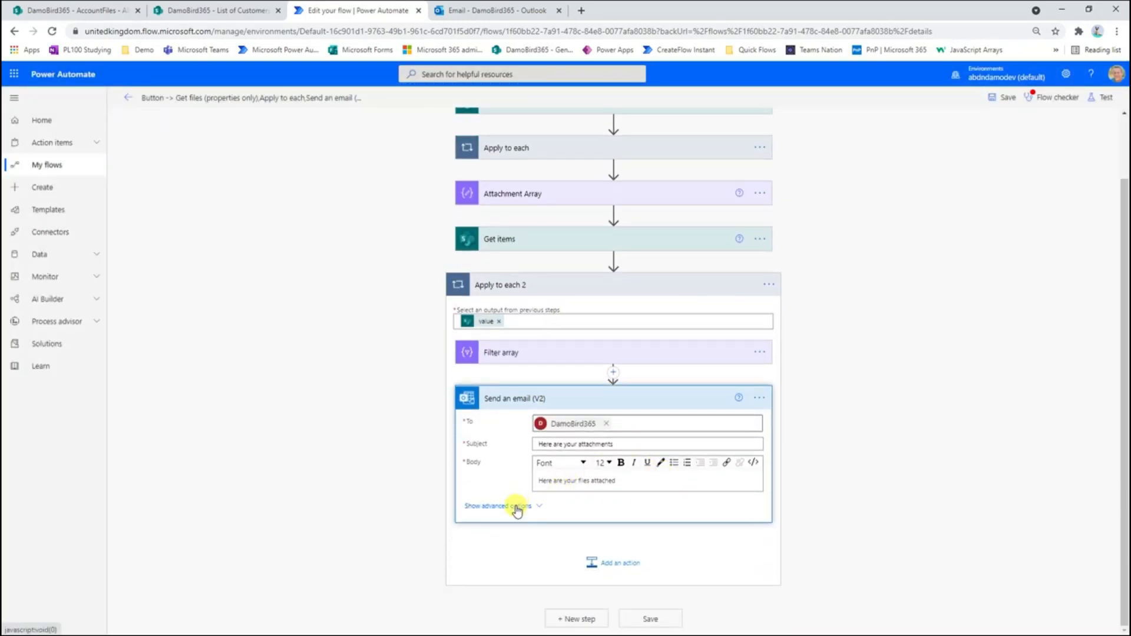
left_click(517, 508)
scroll(630, 501, "down", 3)
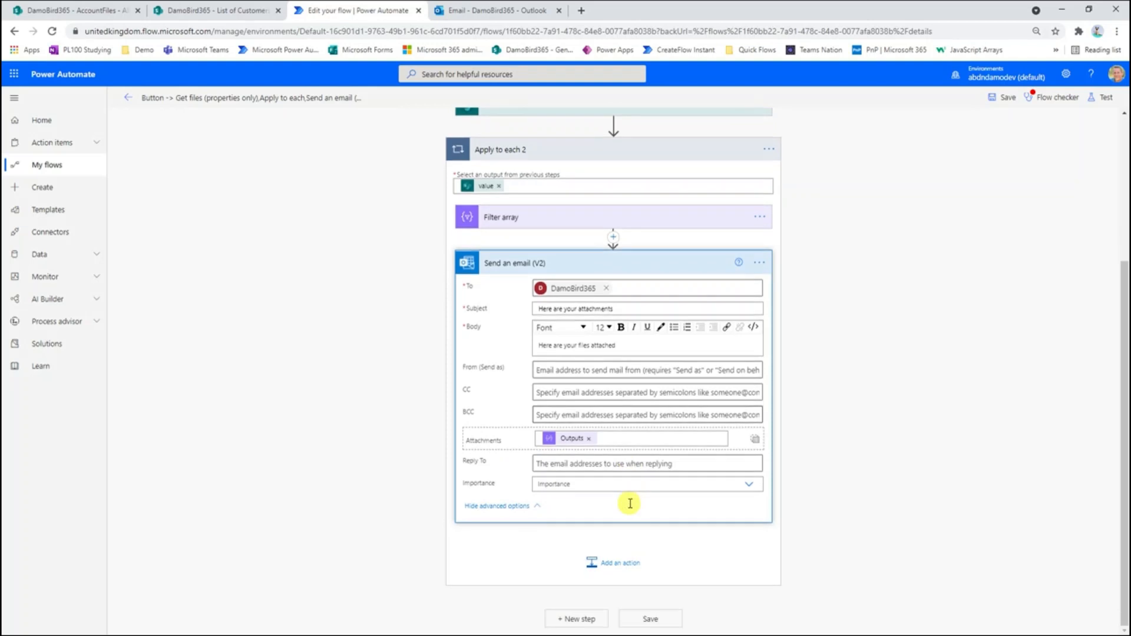
left_click(589, 439)
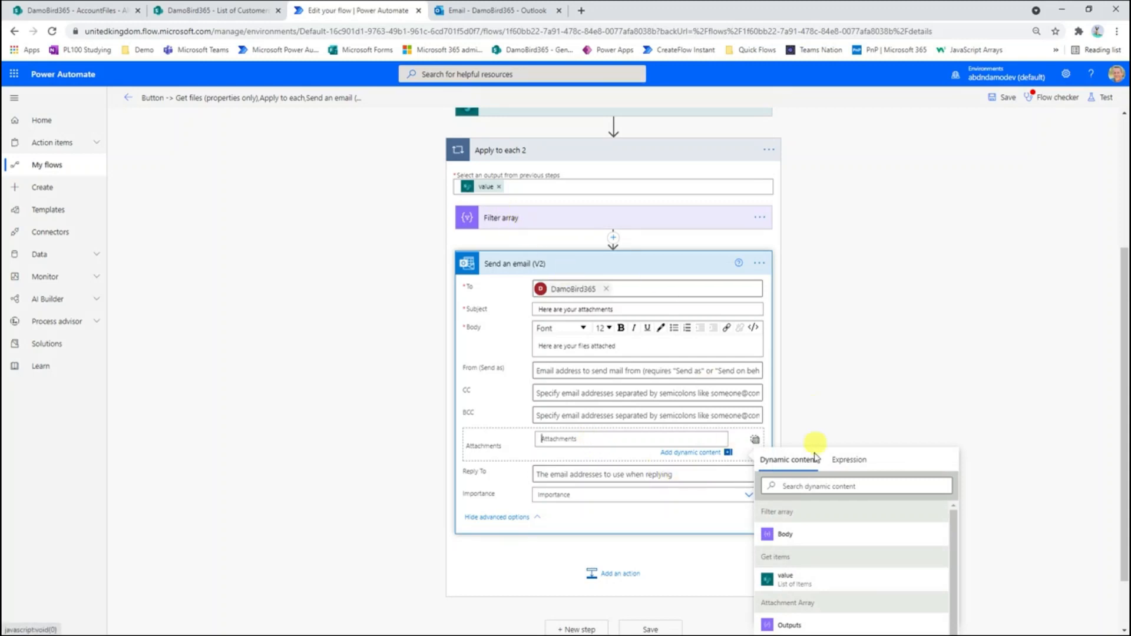
left_click(787, 534)
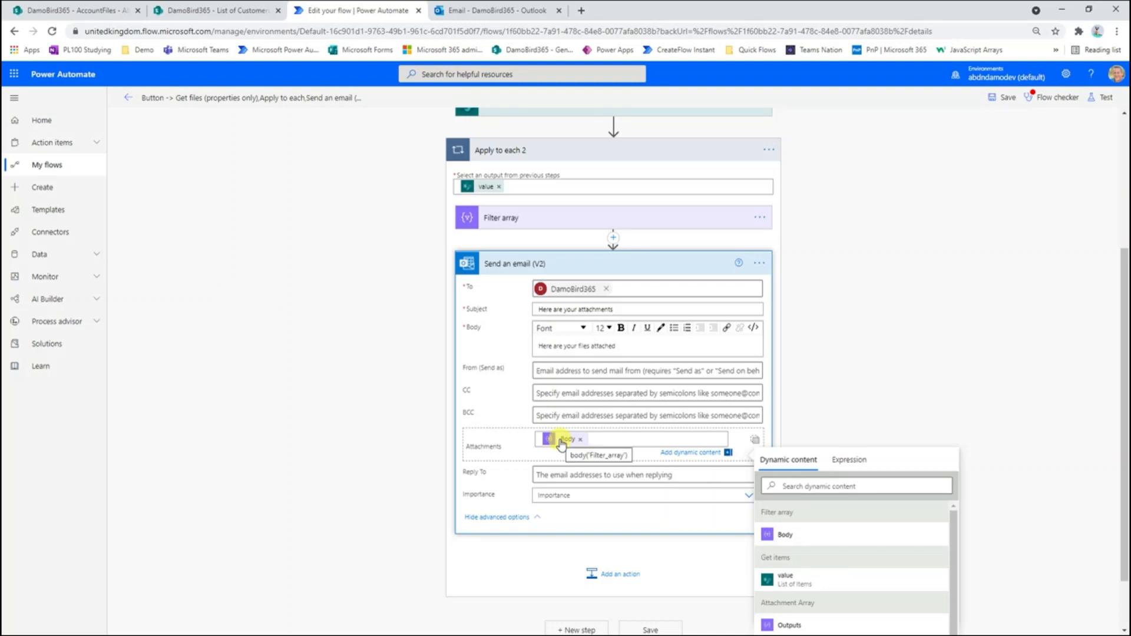
- Replace the fixed recipient of "Send an email (V2)" with the Email value from "Get items"
left_click(606, 289)
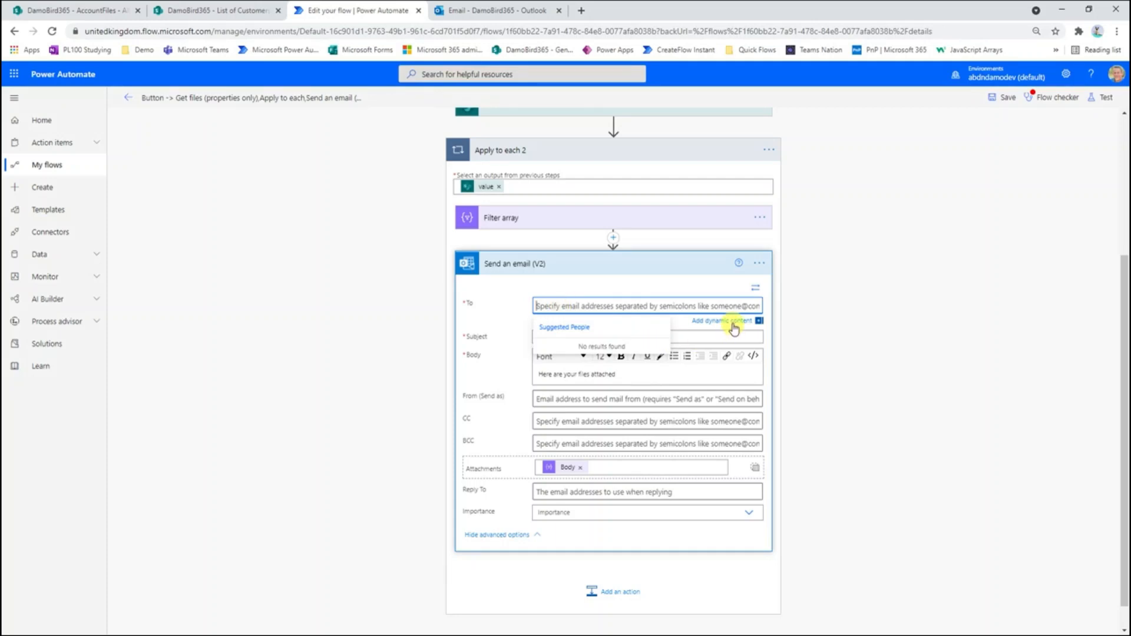
left_click(733, 324)
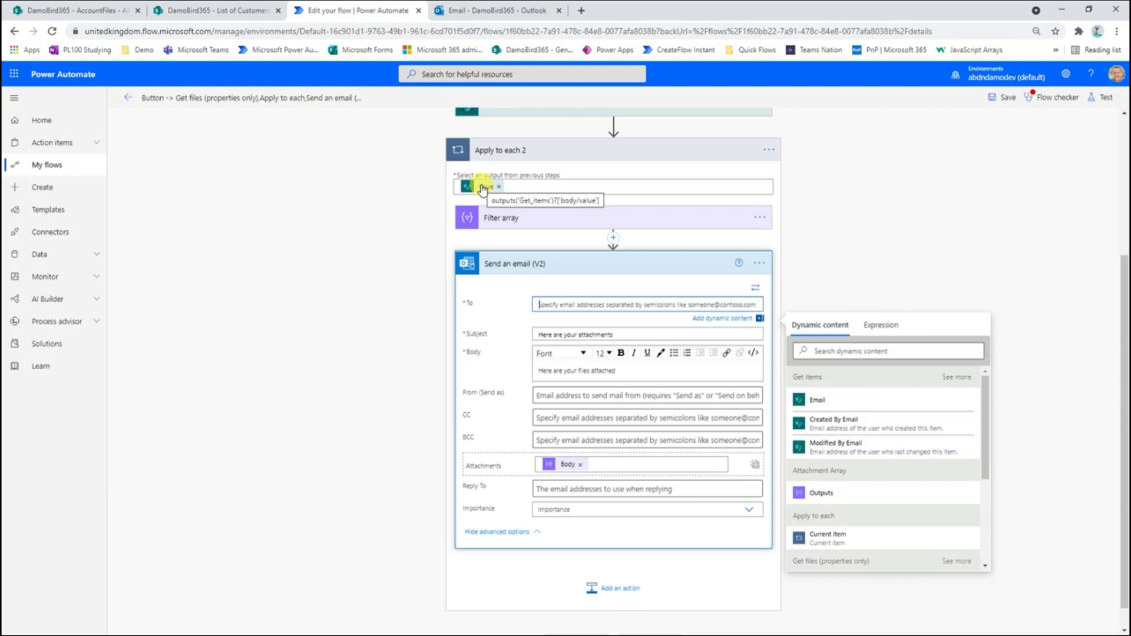
scroll(482, 188, "up", 1)
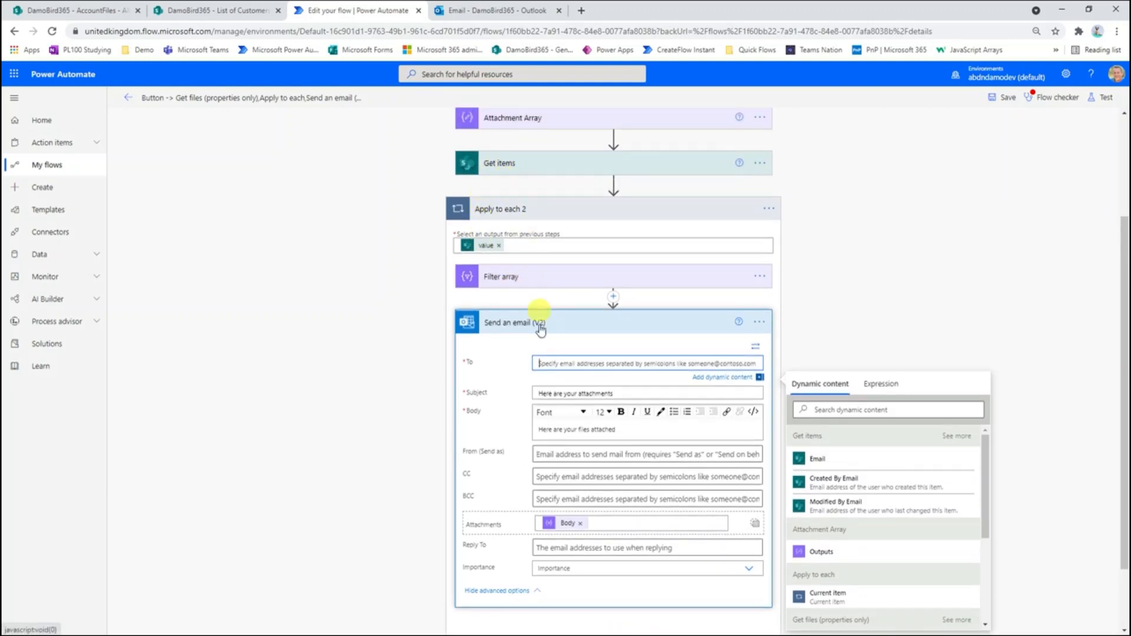
left_click(821, 461)
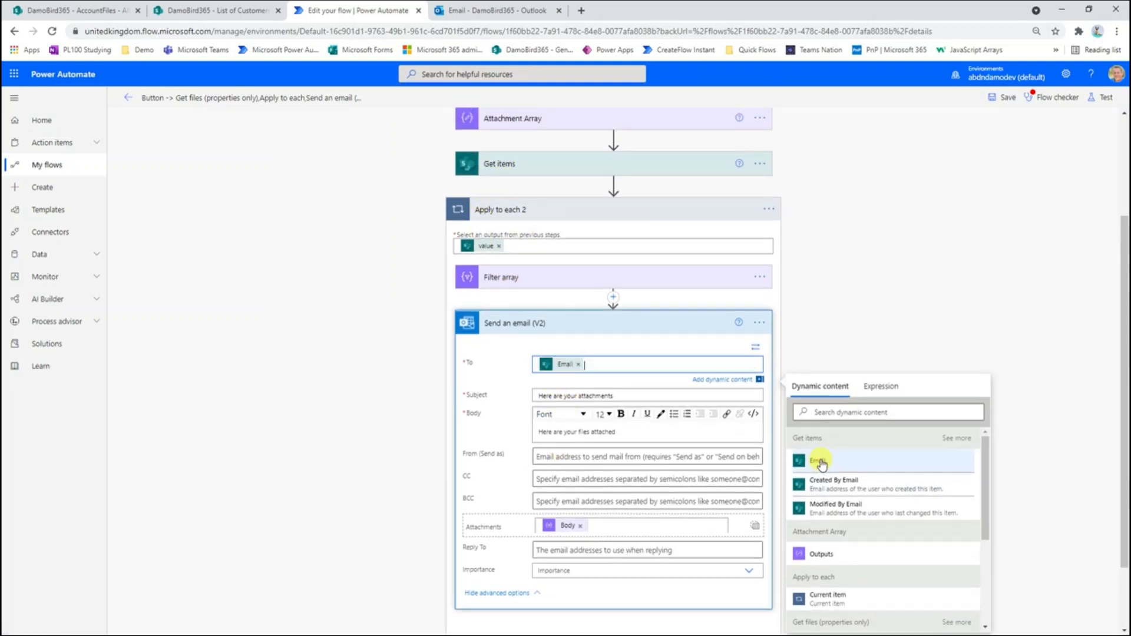
- Check the SharePoint List of Customers columns, then insert Title from "Get items" on a new first line of the email body in Power Automate
left_click(215, 12)
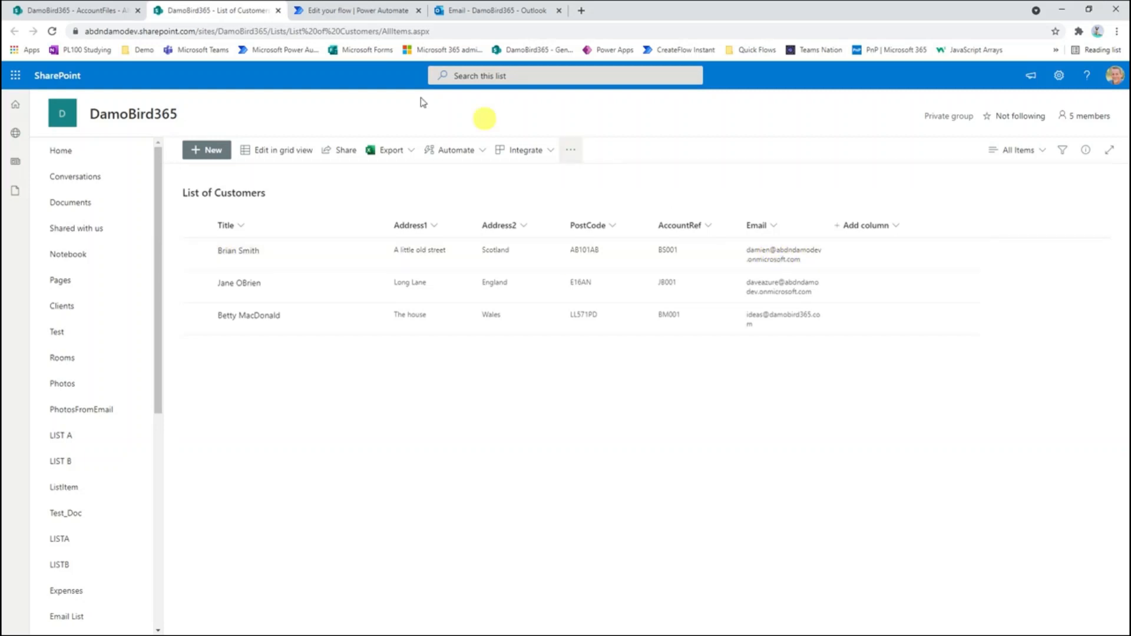
left_click(342, 12)
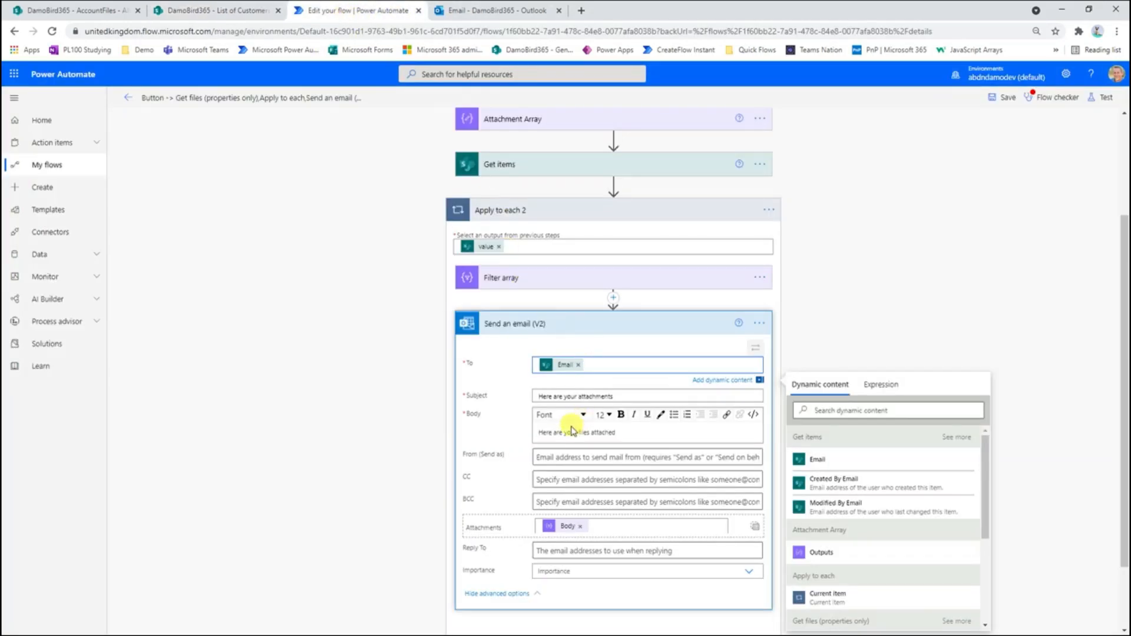
left_click(634, 432)
key("Return")
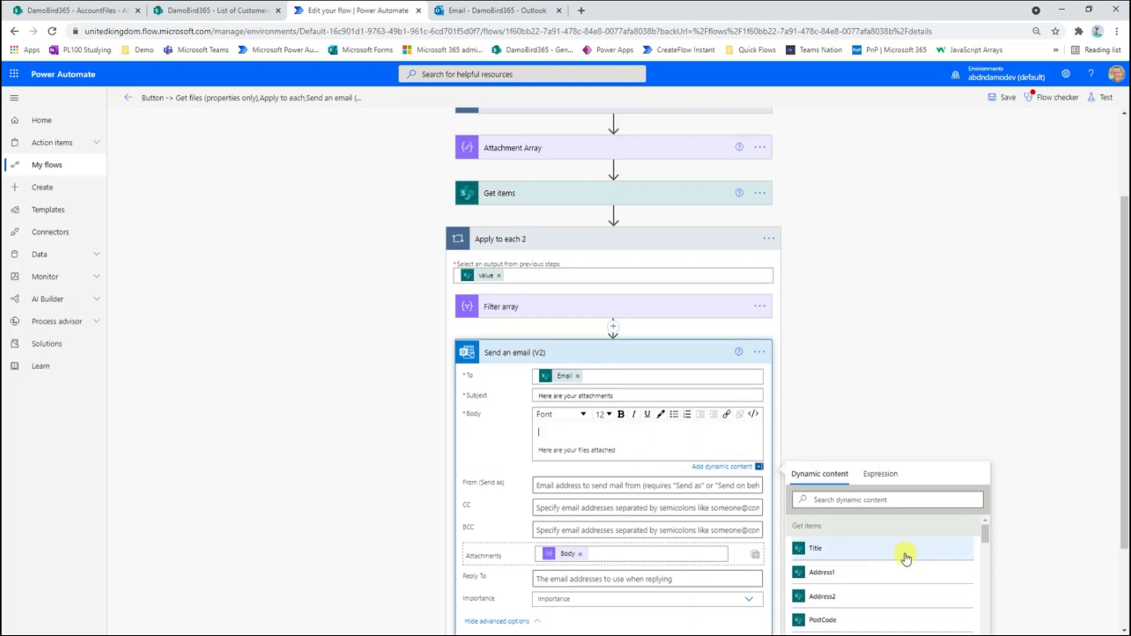
left_click(223, 19)
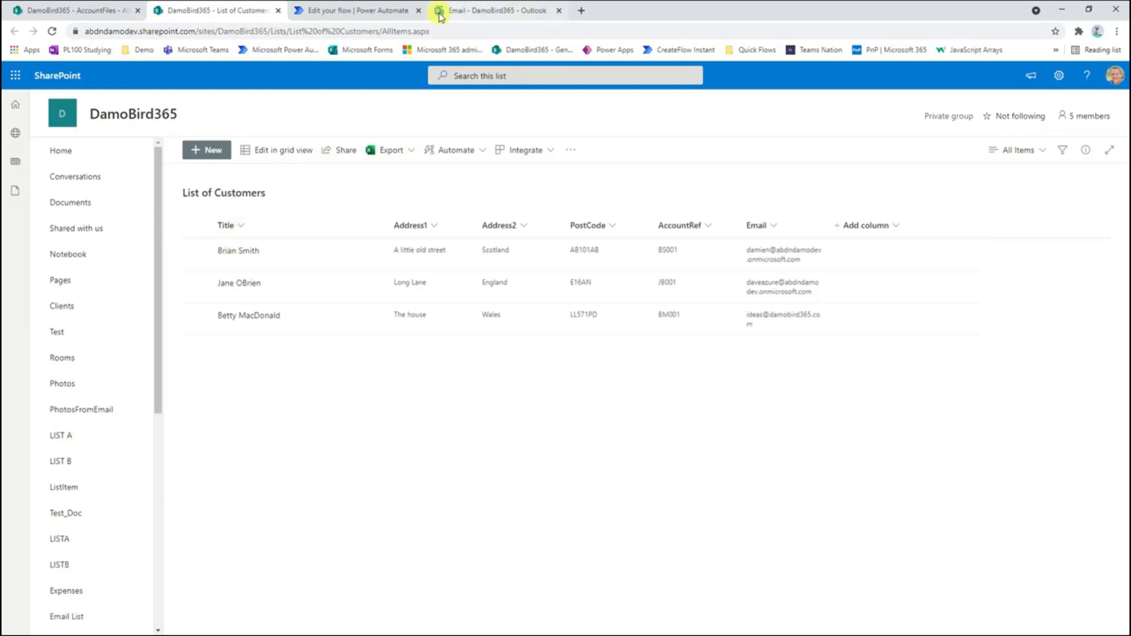
left_click(371, 10)
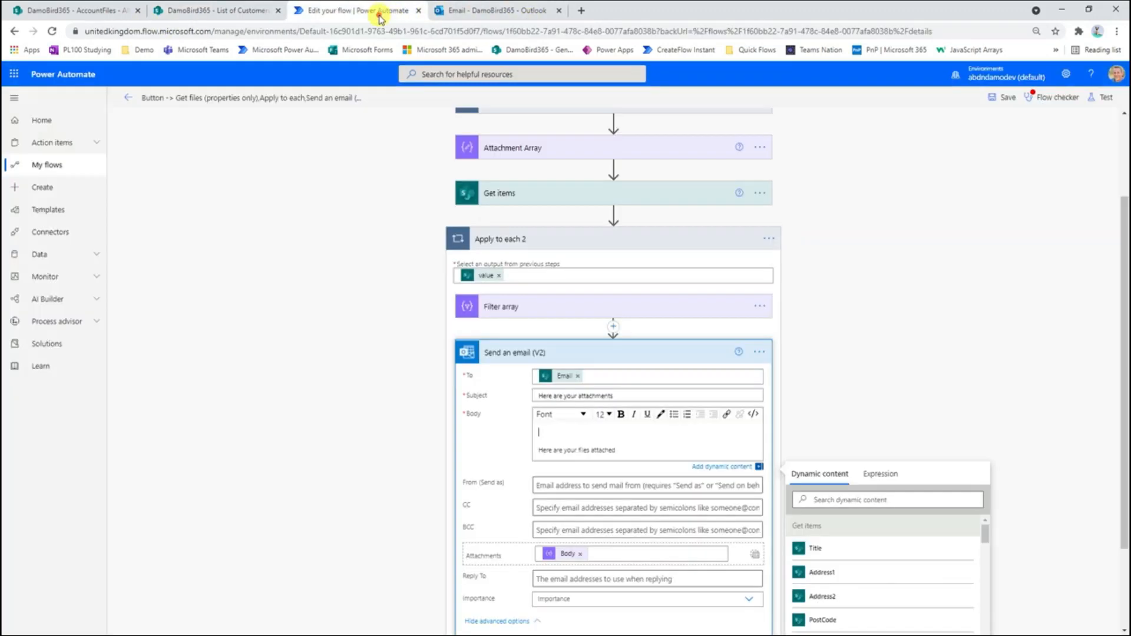
left_click(806, 538)
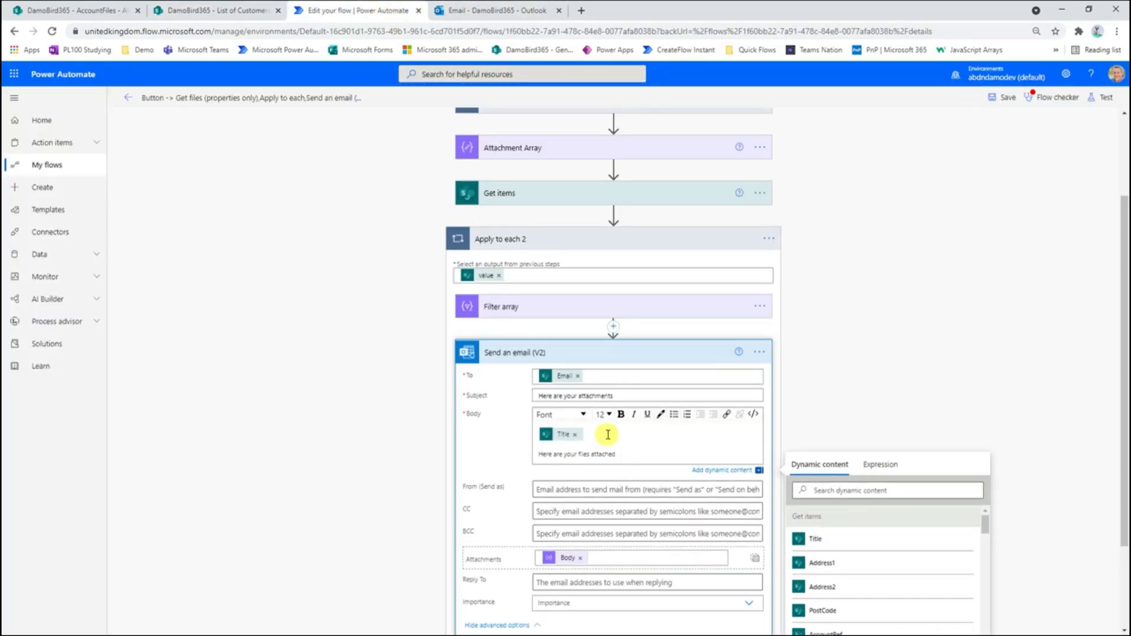
- Save the flow and review the errors and warnings listed by the Flow checker
scroll(612, 434, "down", 2)
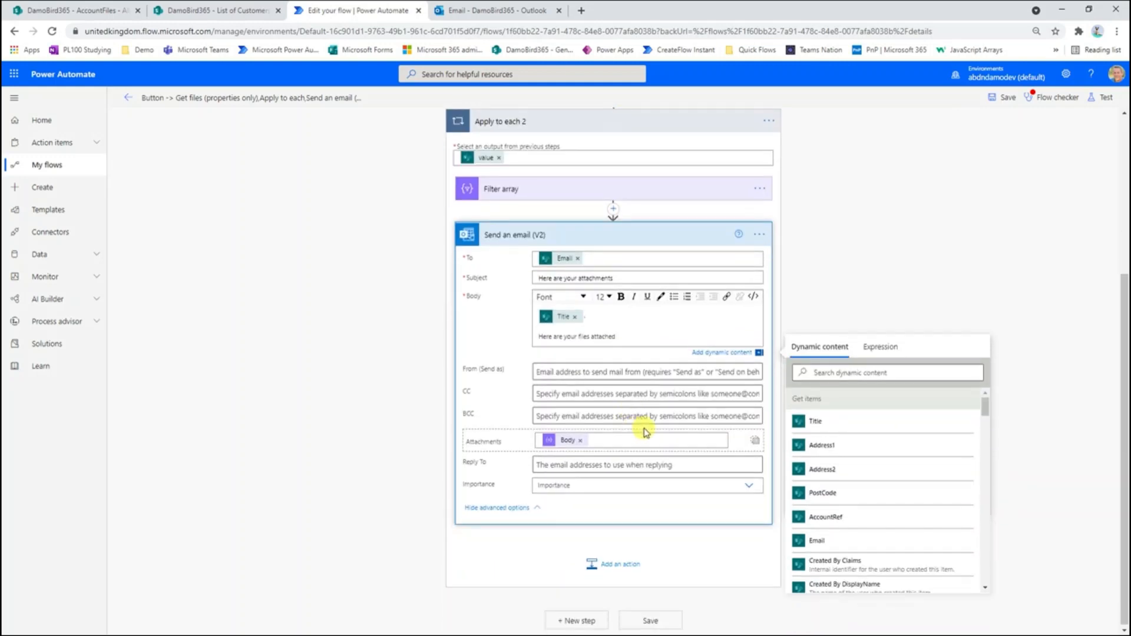
left_click(1000, 99)
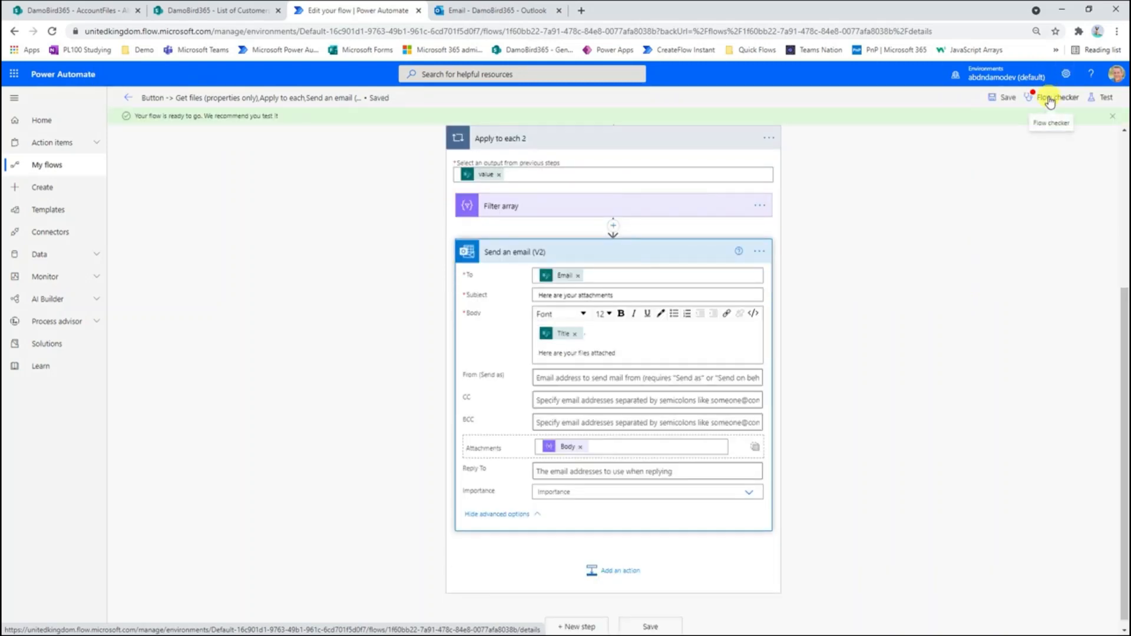
left_click(1049, 100)
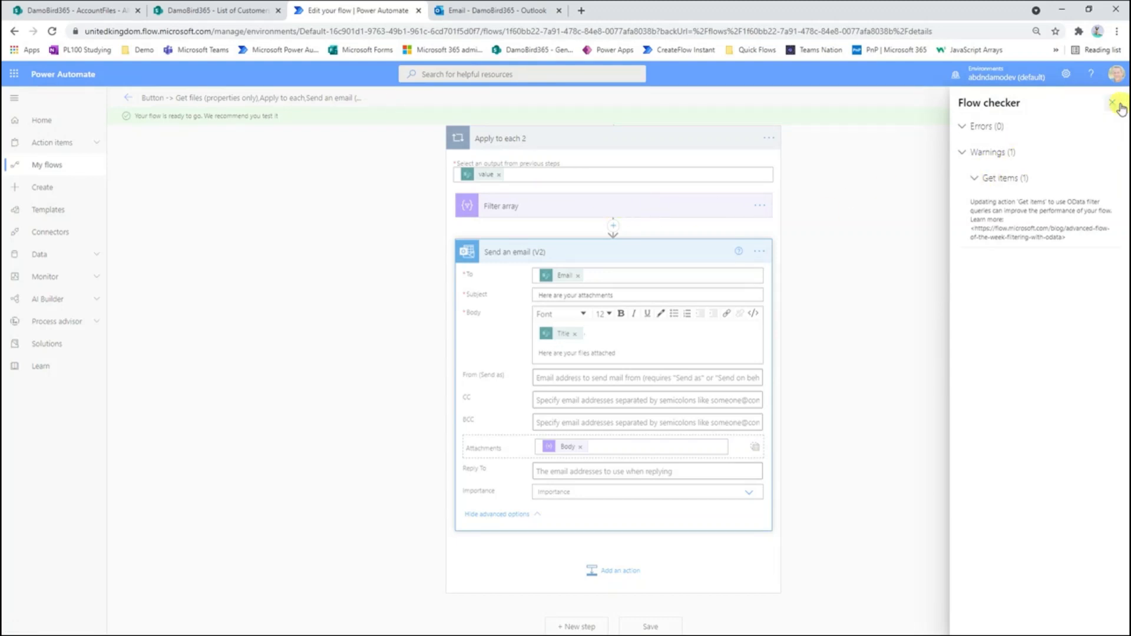
left_click(1114, 104)
- Test the flow with a manual trigger and run it through to its run history page
scroll(512, 212, "up", 2)
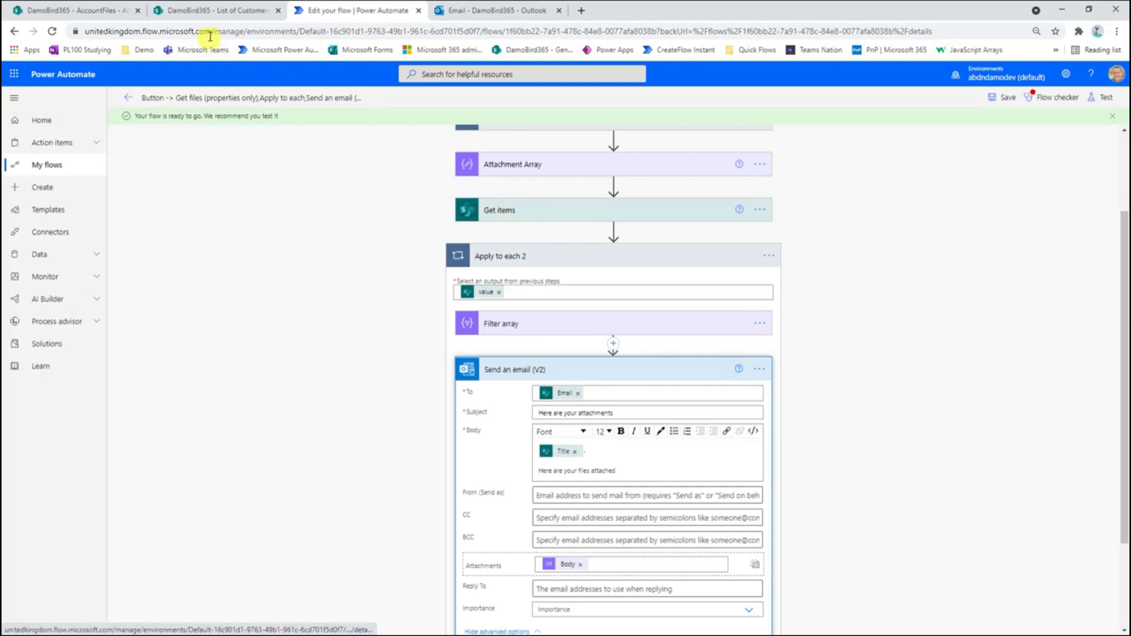
left_click(1099, 105)
left_click(962, 121)
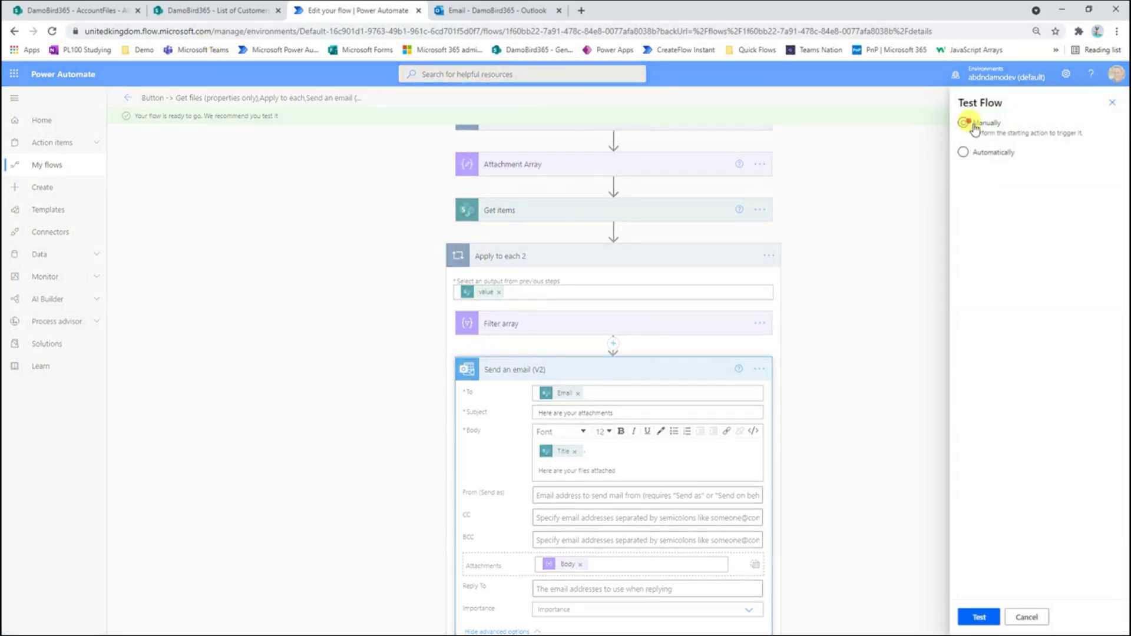
left_click(979, 618)
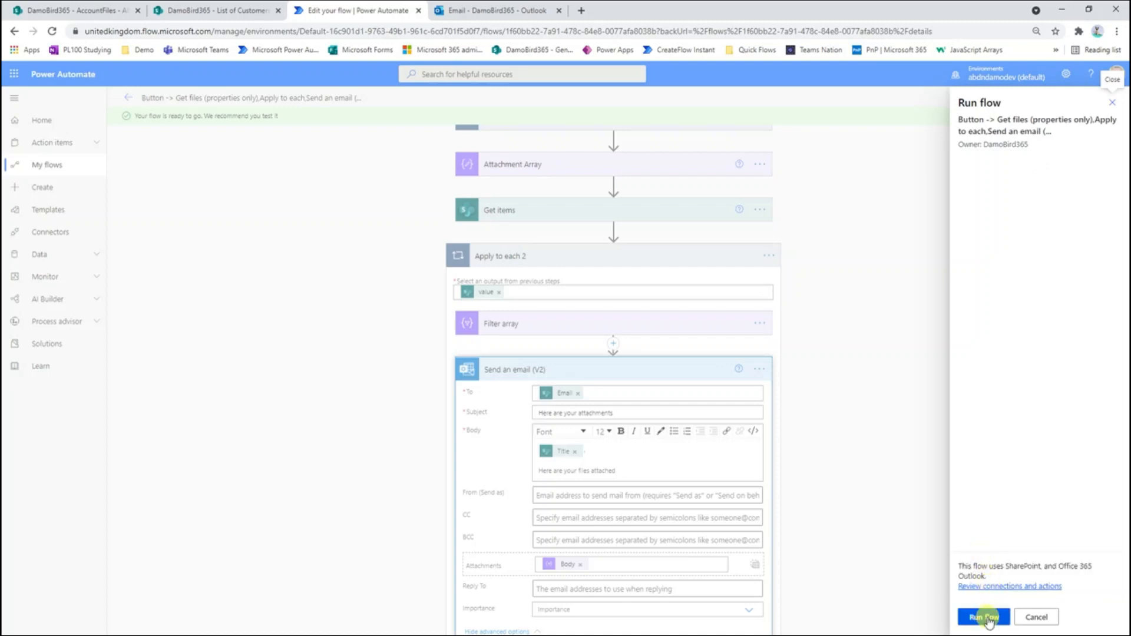
left_click(987, 618)
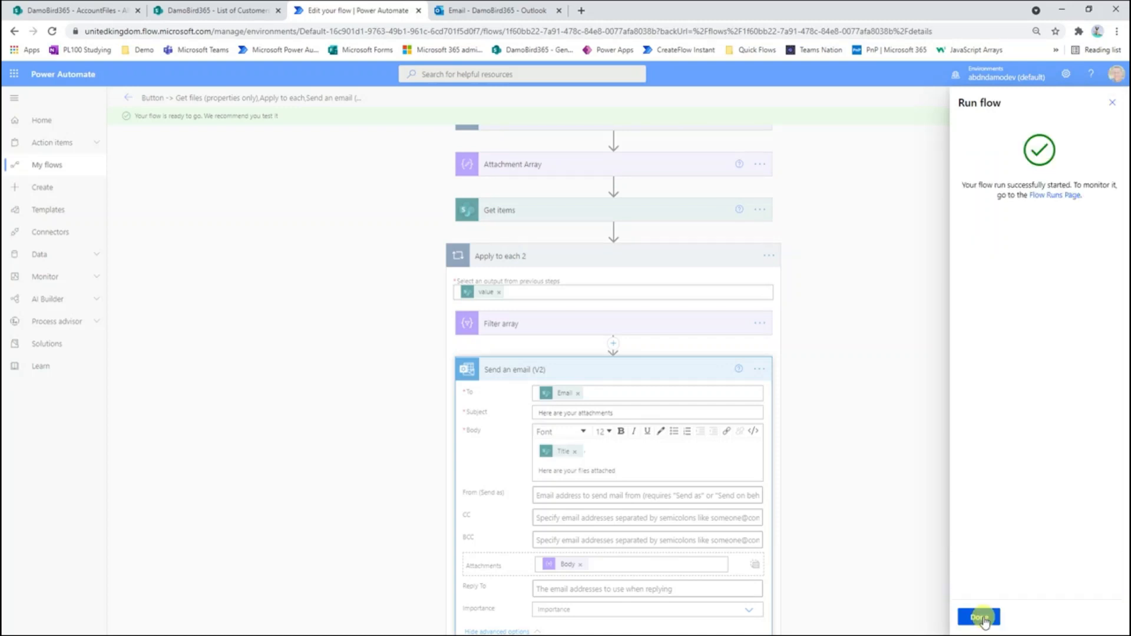
left_click(985, 619)
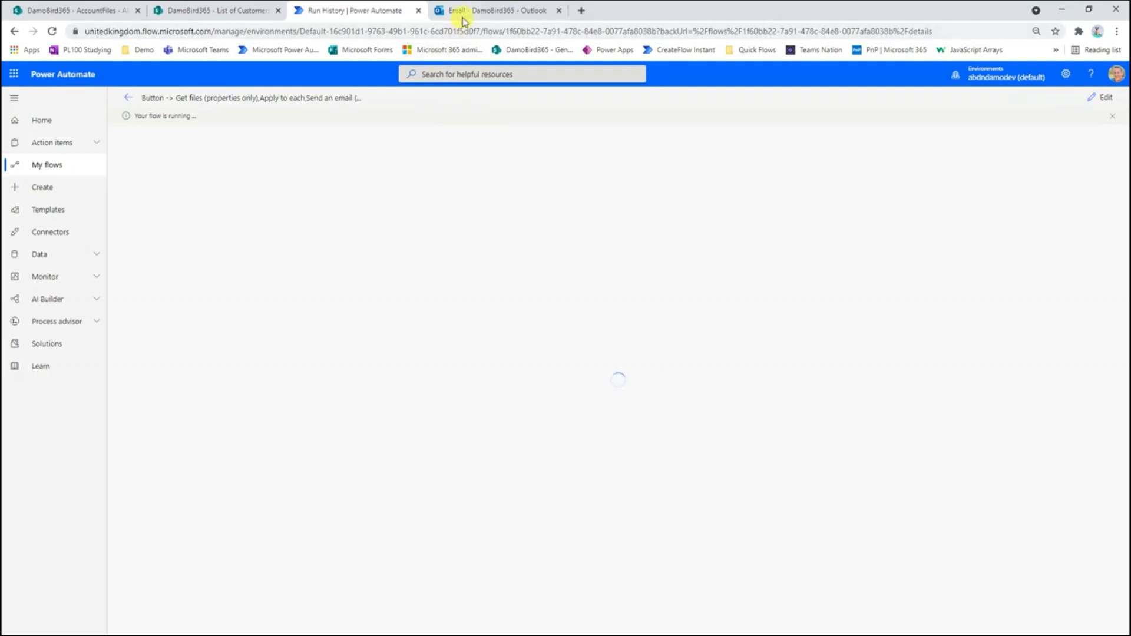
- Switch to Outlook, open the newest "Here are your attachments" email and preview its attachment BS001MyWordDoc.docx
left_click(463, 12)
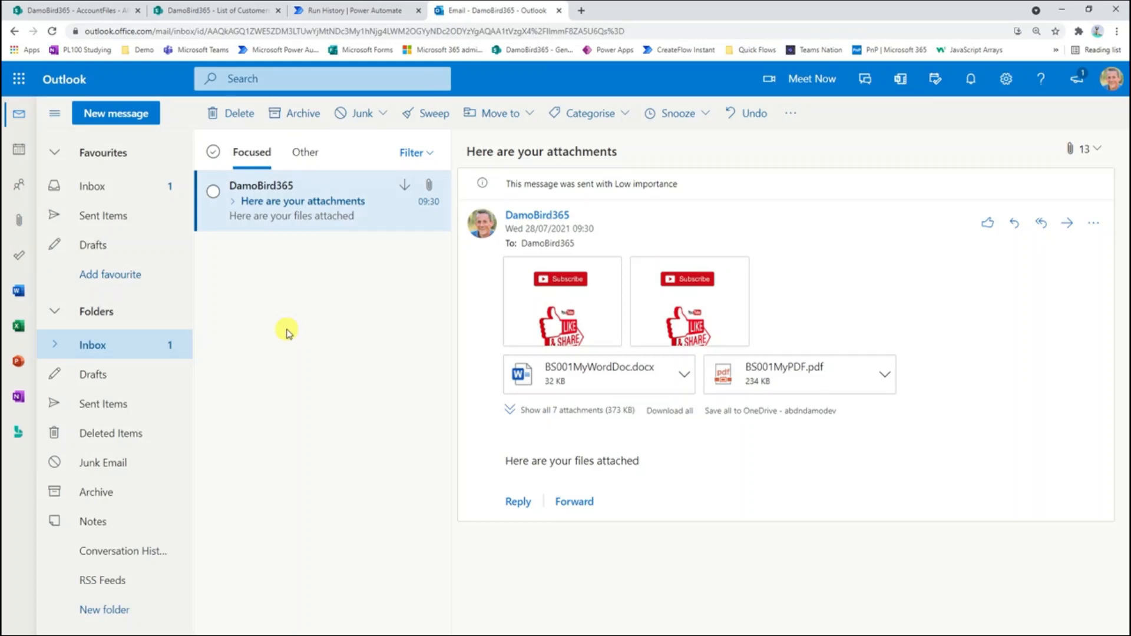
left_click(281, 216)
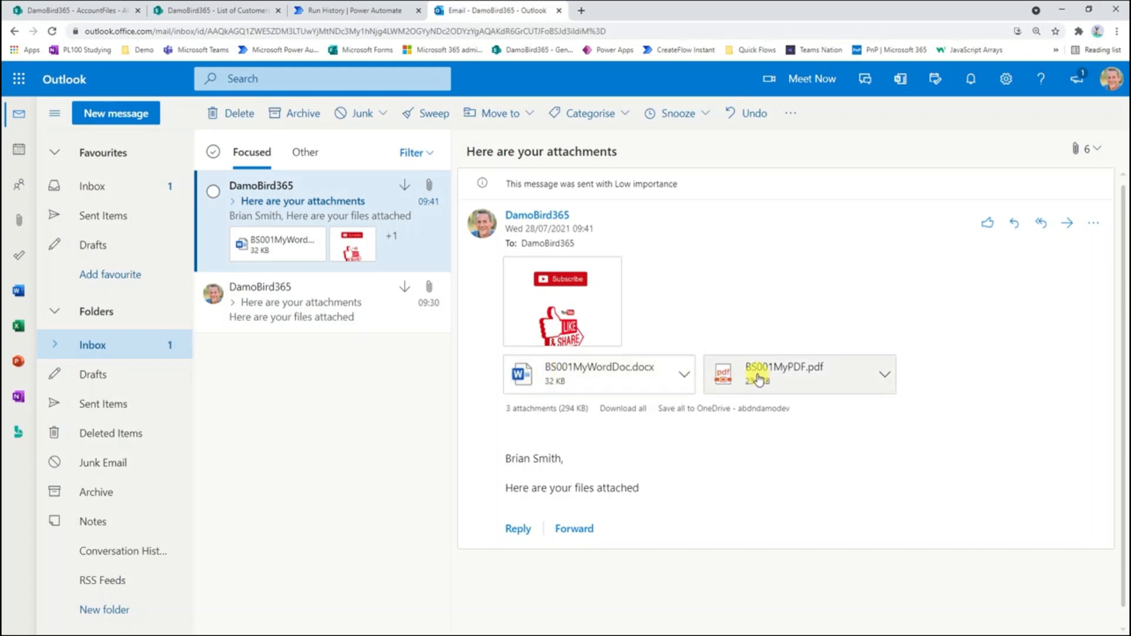
left_click(575, 377)
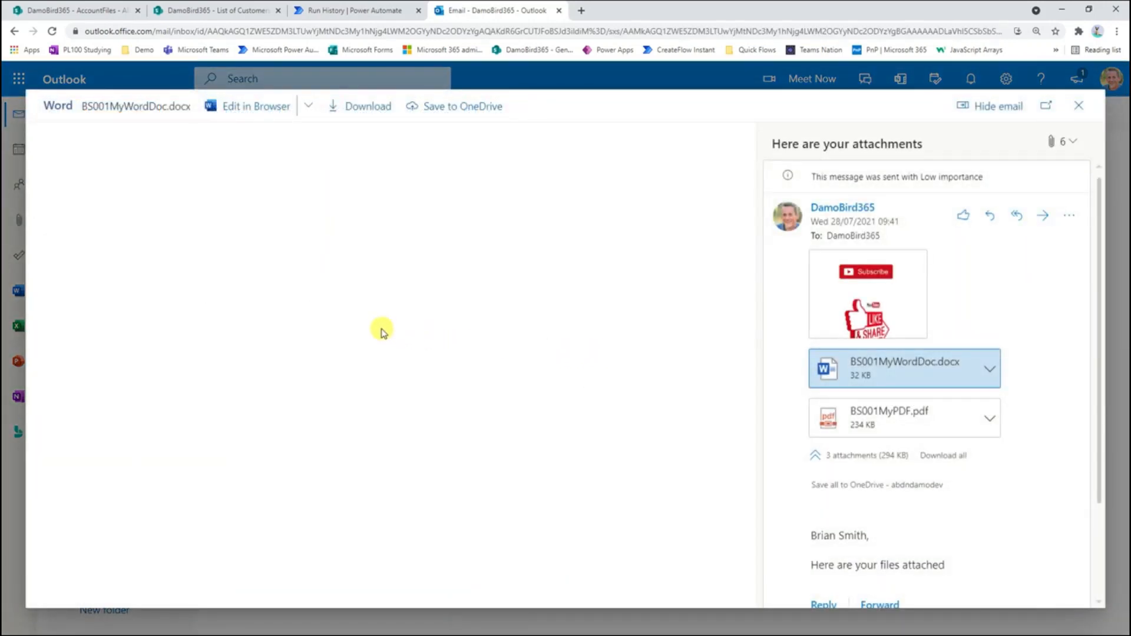